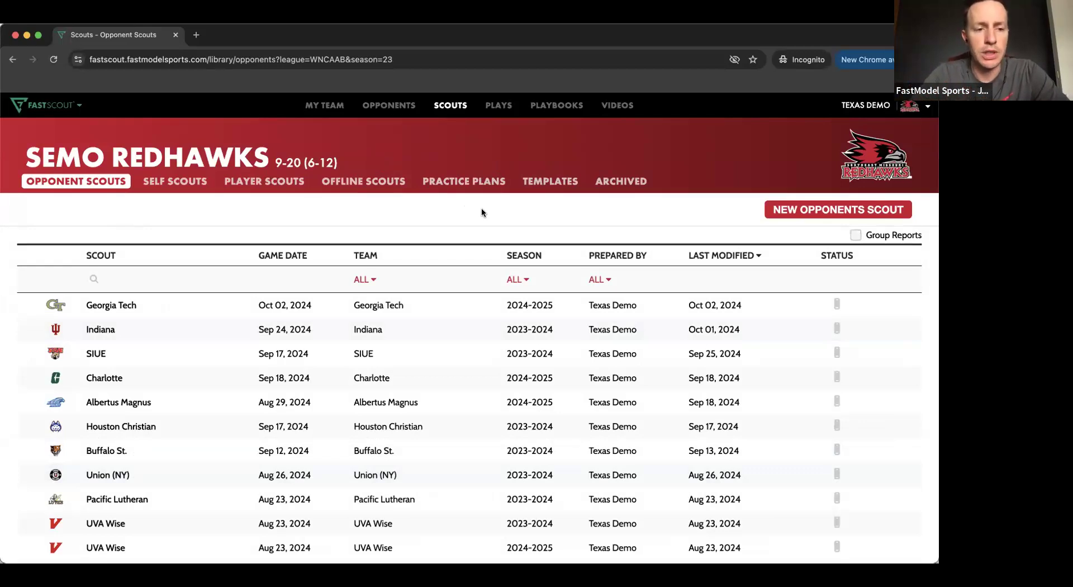
- Open the SIUE opponent scout and collapse the Scout Assistant to view the Team Stats Splits table
left_click(313, 353)
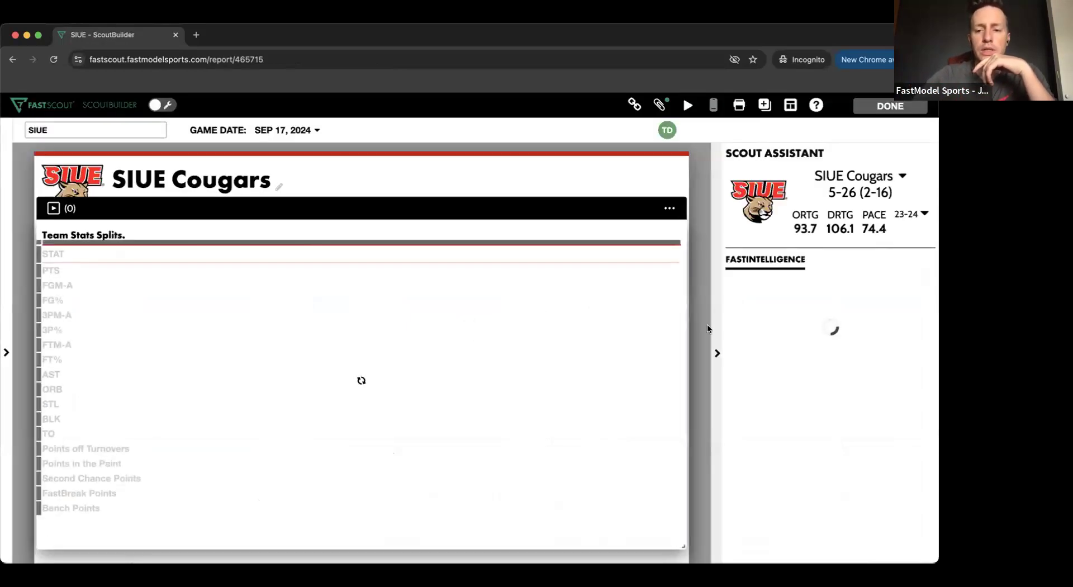
left_click(717, 353)
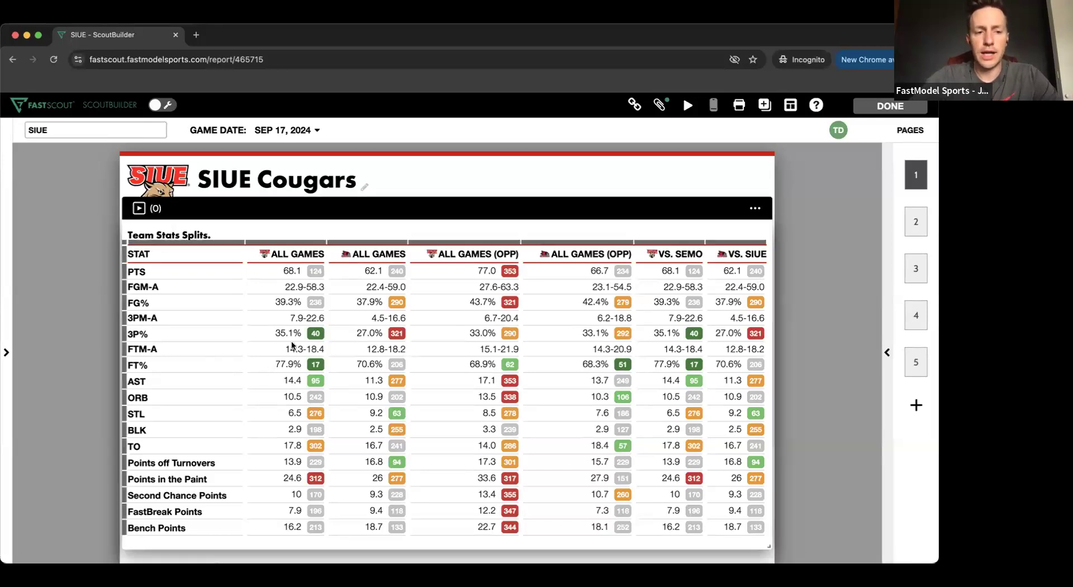
scroll(291, 340, "down", 2)
scroll(293, 346, "up", 1)
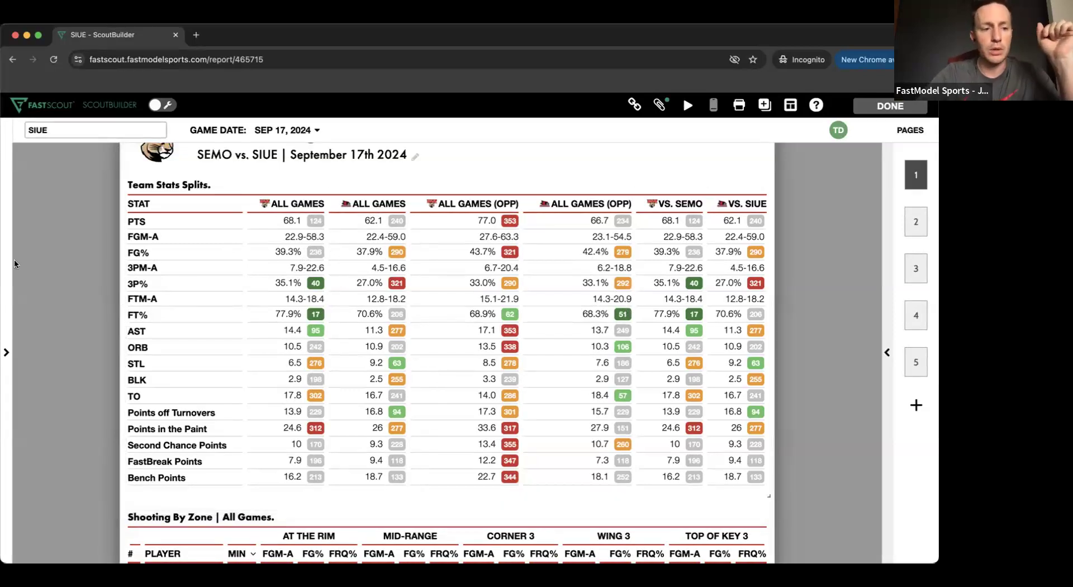
- Try the Subscript rank display in the report's design settings and switch it back to Badge
left_click(10, 287)
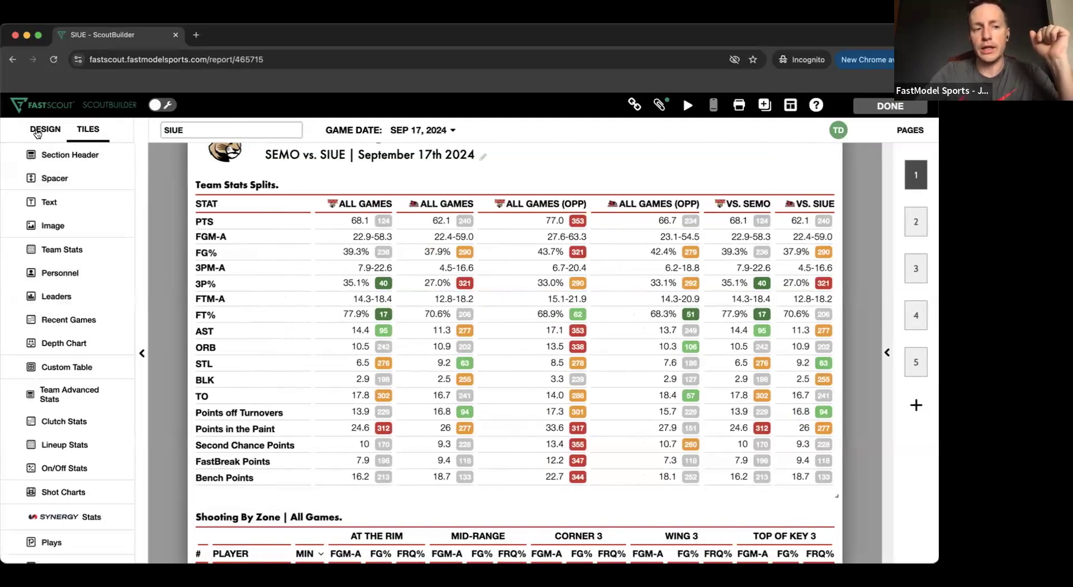
left_click(37, 133)
scroll(86, 463, "down", 5)
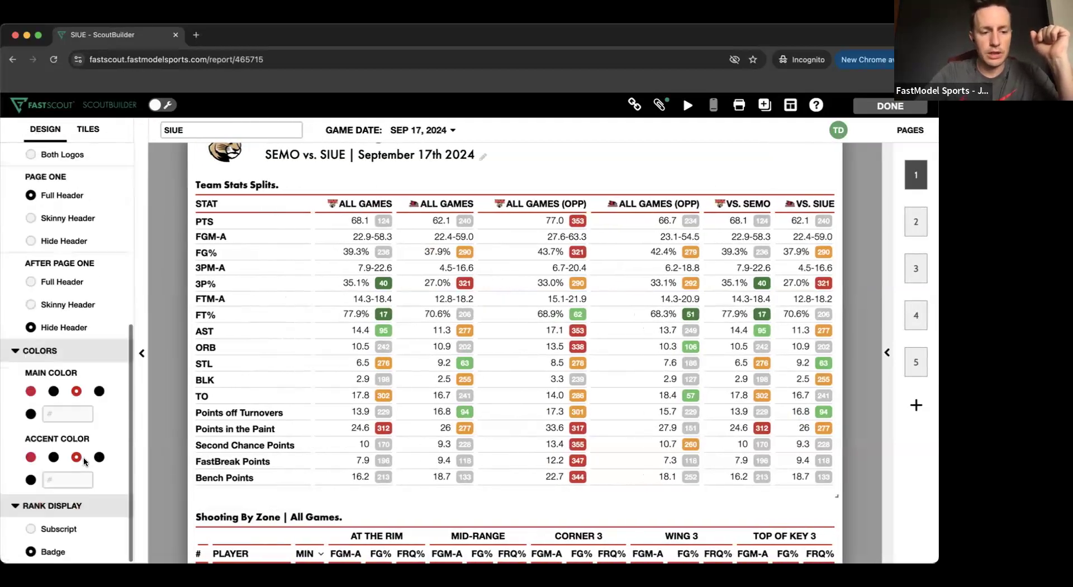
left_click(57, 529)
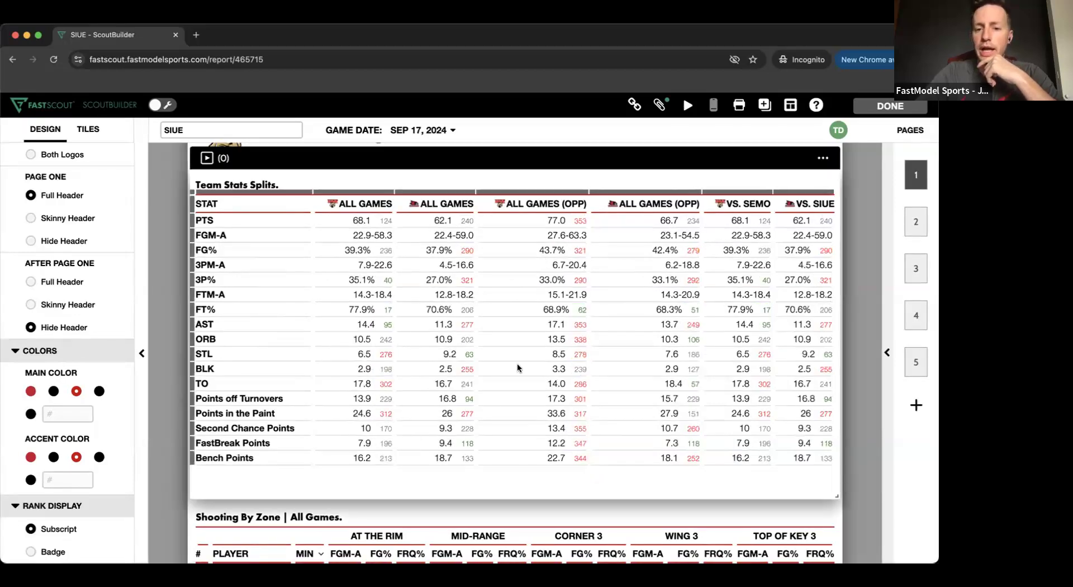
left_click(54, 552)
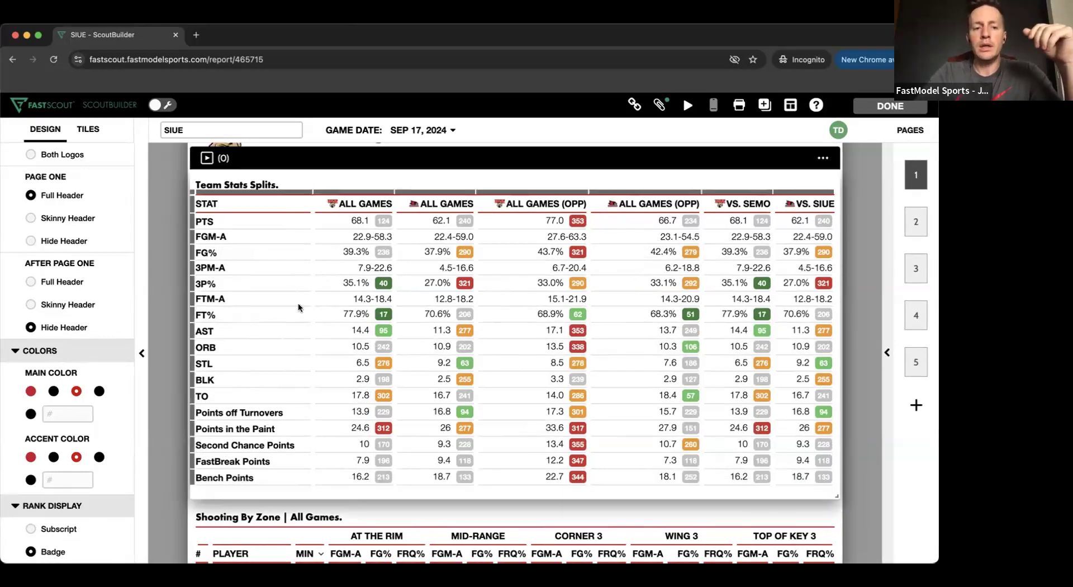
scroll(297, 303, "up", 2)
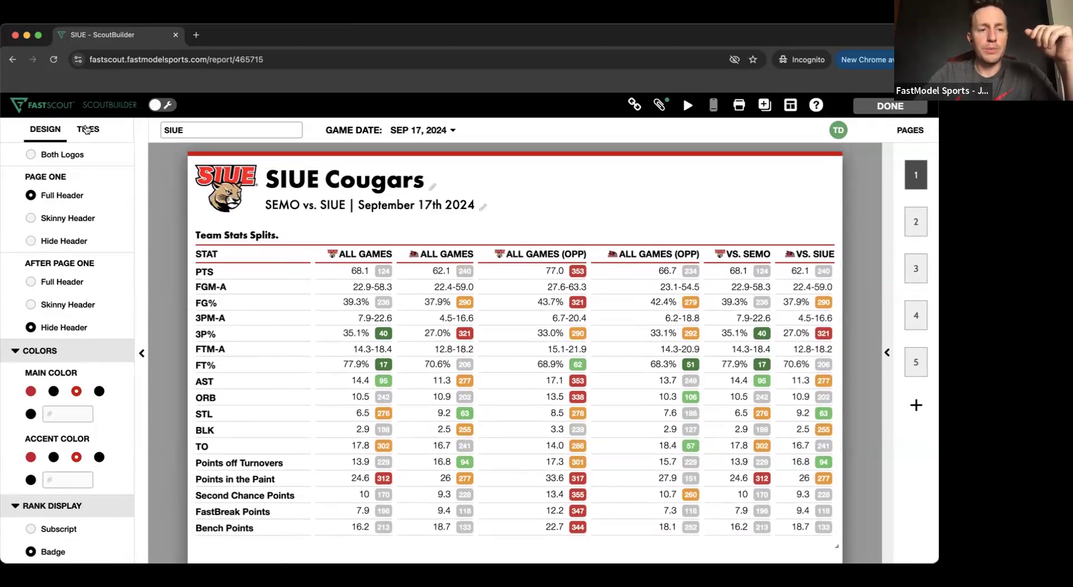
- Examine the split columns and stat choices for a Multi-Team Splits tile and close it without adding
left_click(85, 129)
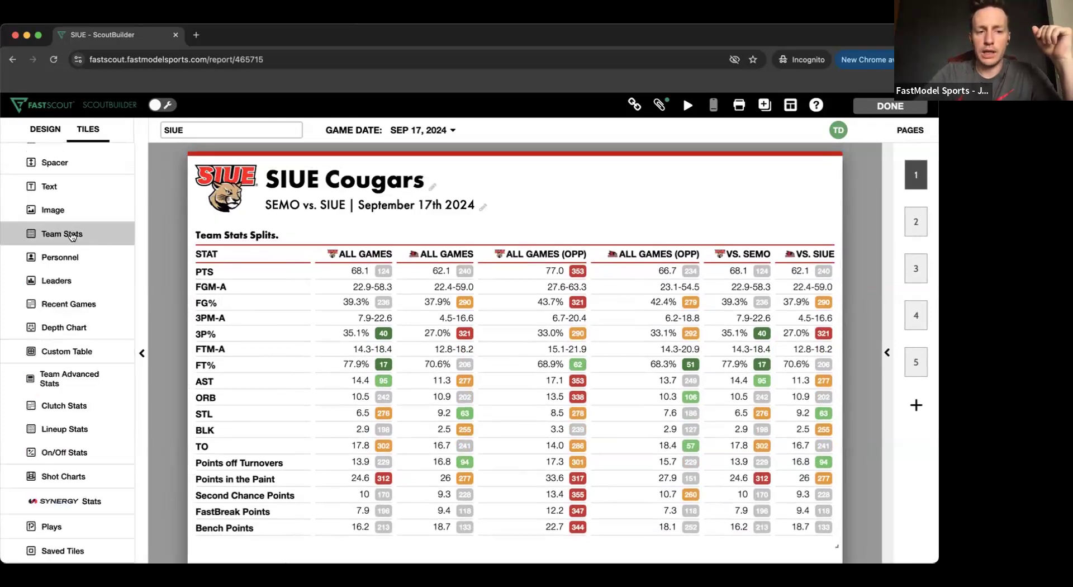
left_click(56, 235)
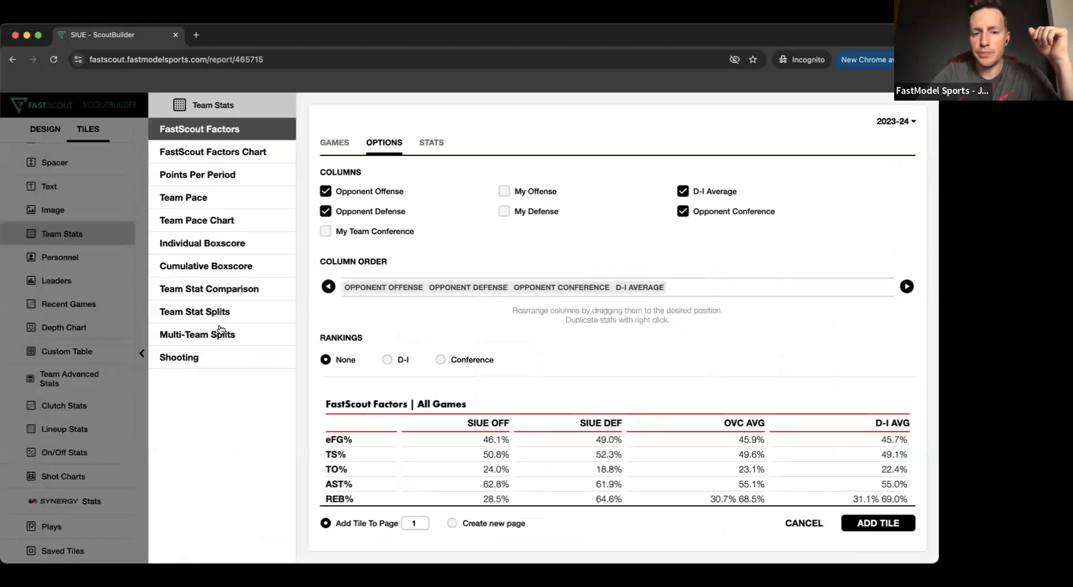
left_click(193, 335)
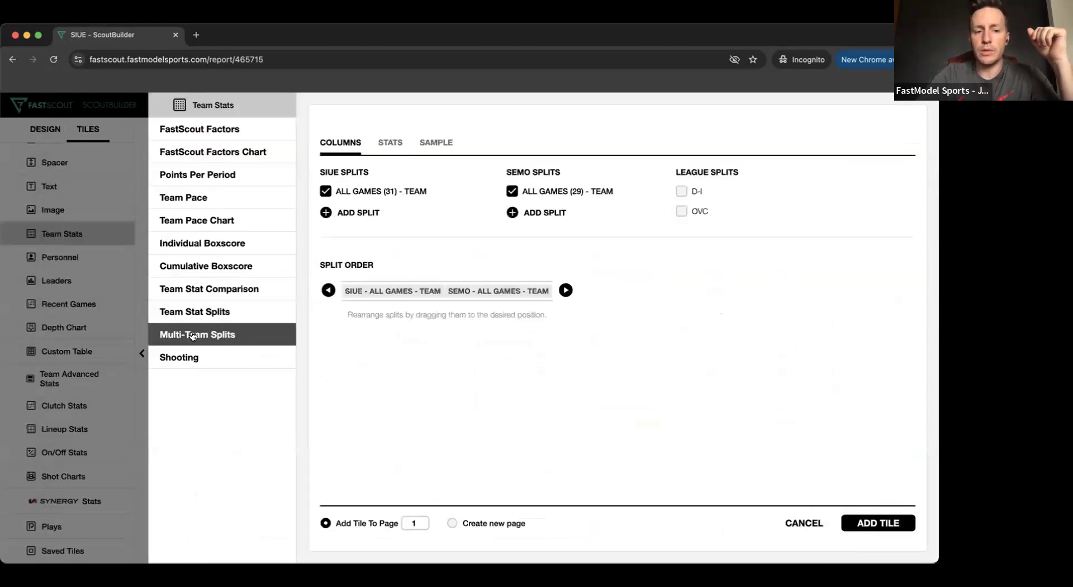
left_click(349, 216)
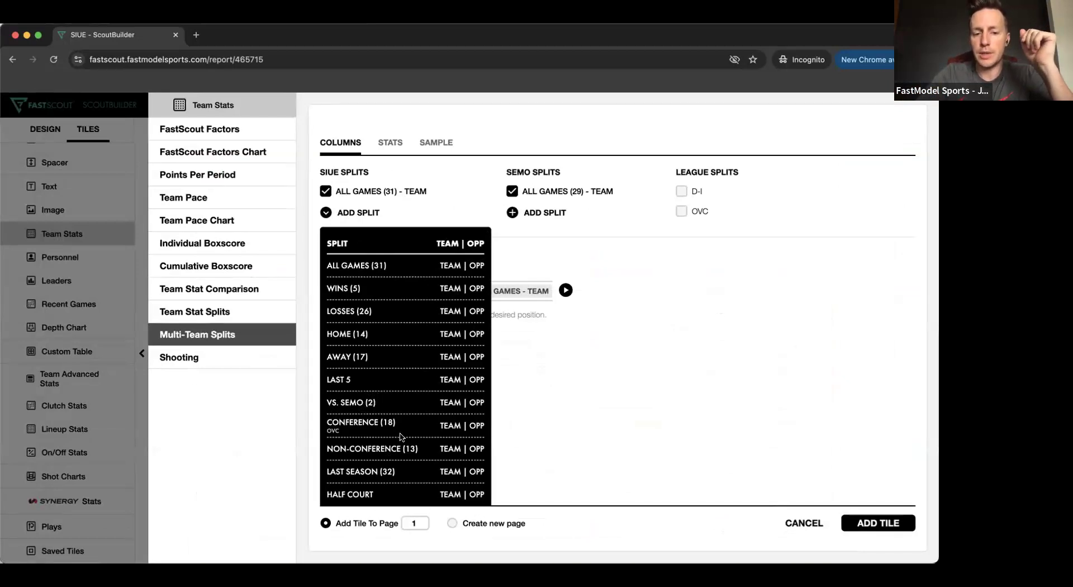
scroll(402, 437, "down", 2)
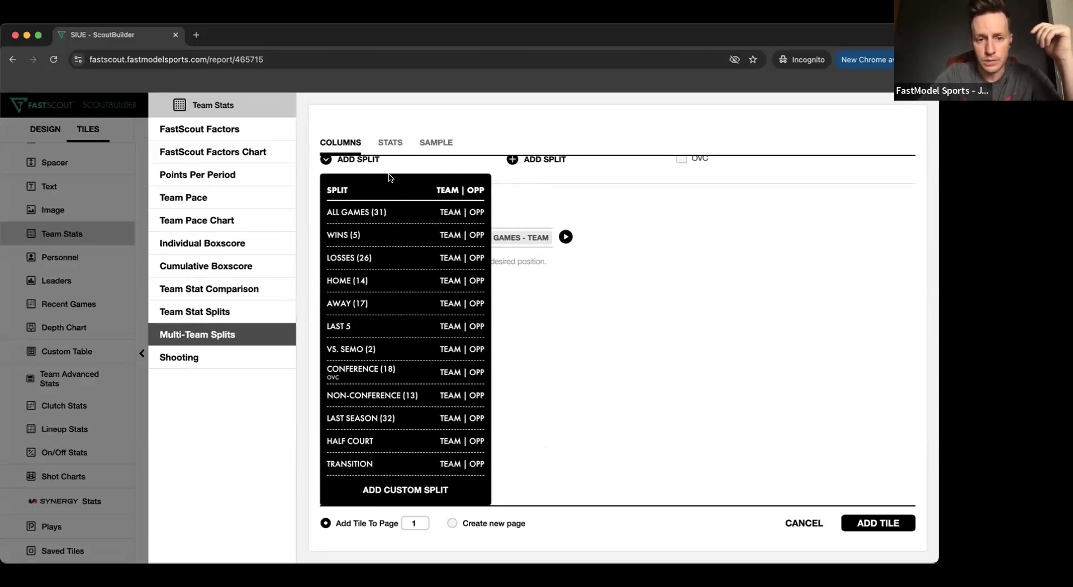
left_click(619, 342)
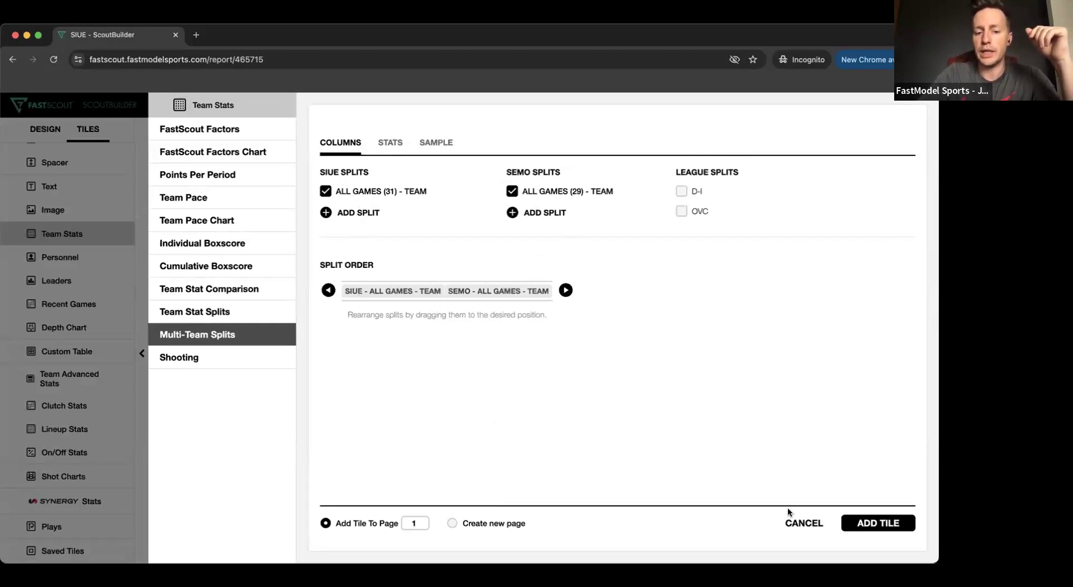
left_click(388, 144)
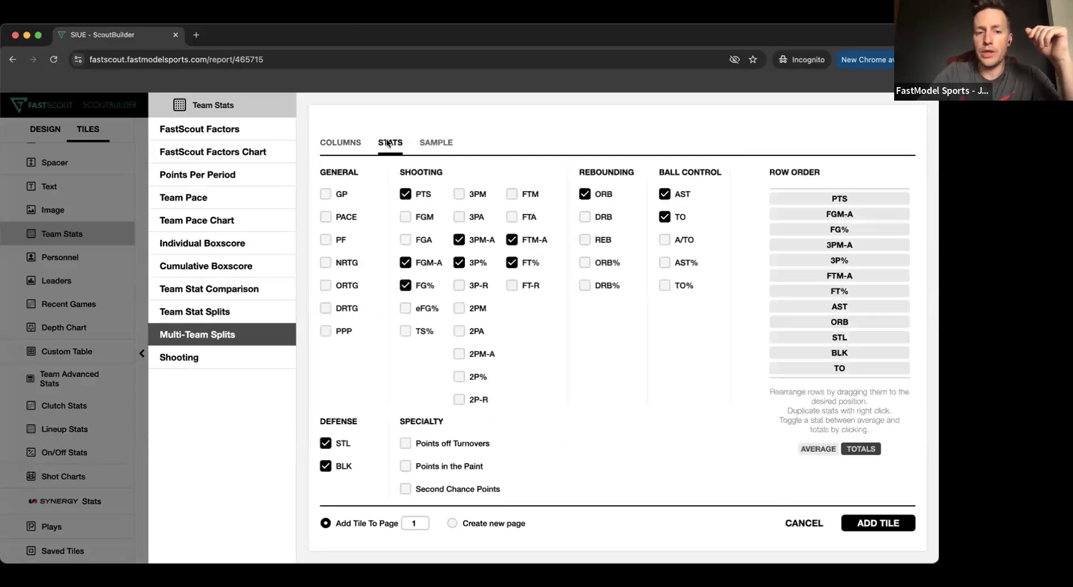
scroll(410, 358, "down", 3)
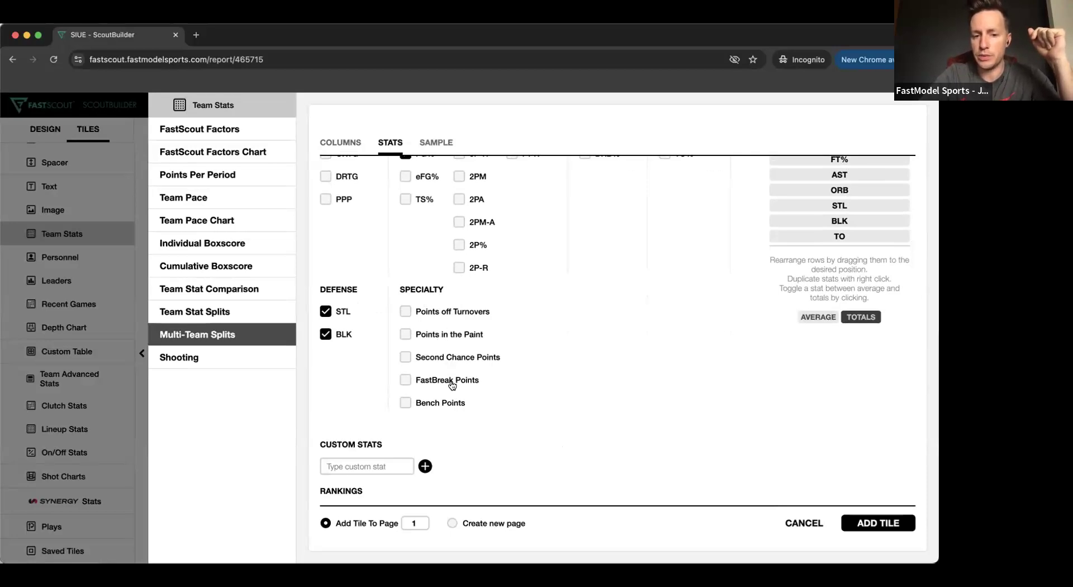
left_click(798, 525)
- Check the Team Stats tile types without adding one and review the Shooting By Zone table on page 1
scroll(331, 412, "down", 2)
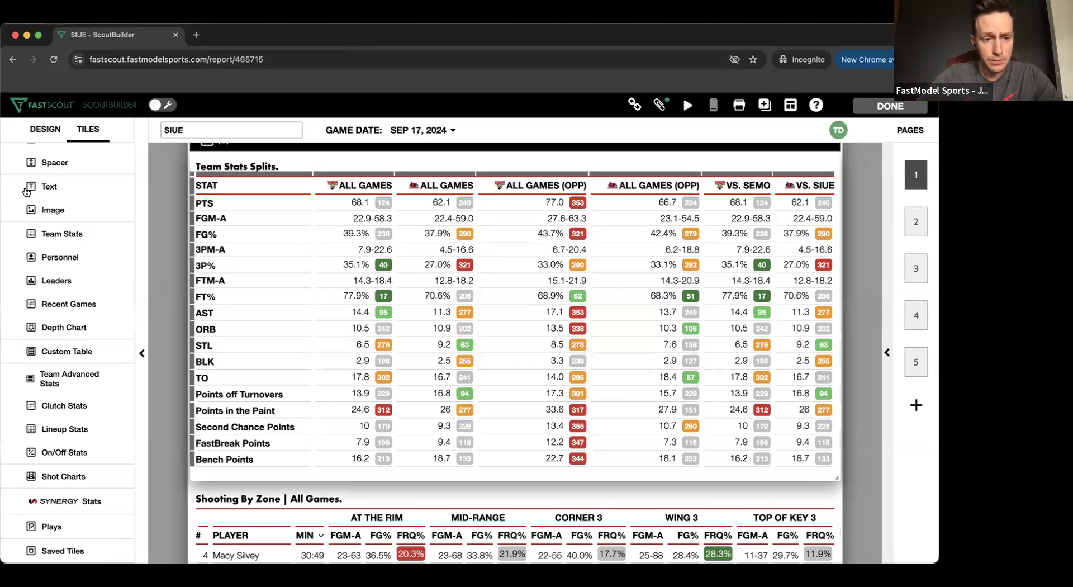
left_click(62, 232)
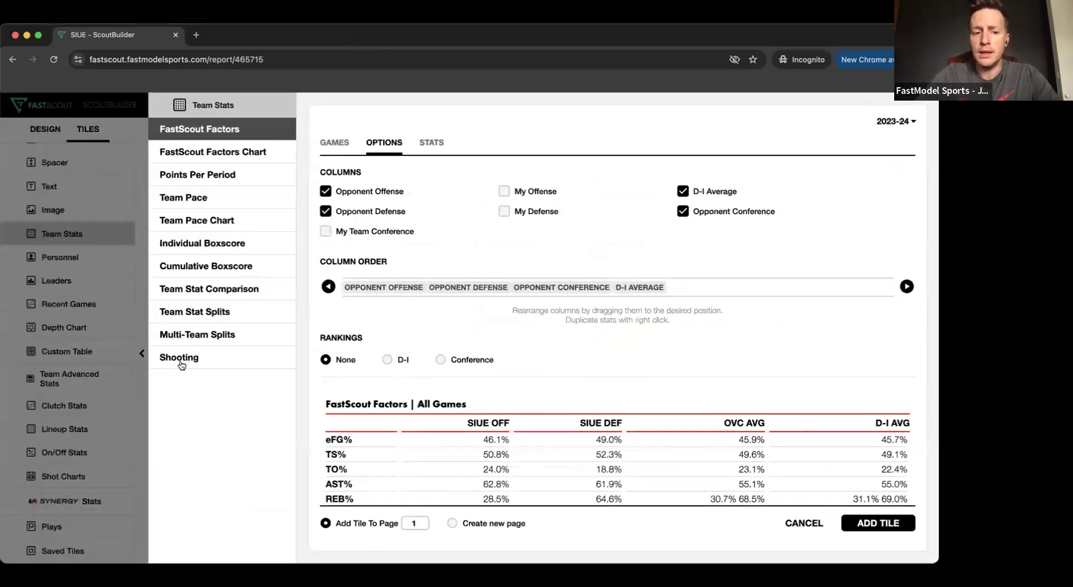
left_click(800, 523)
scroll(714, 363, "down", 5)
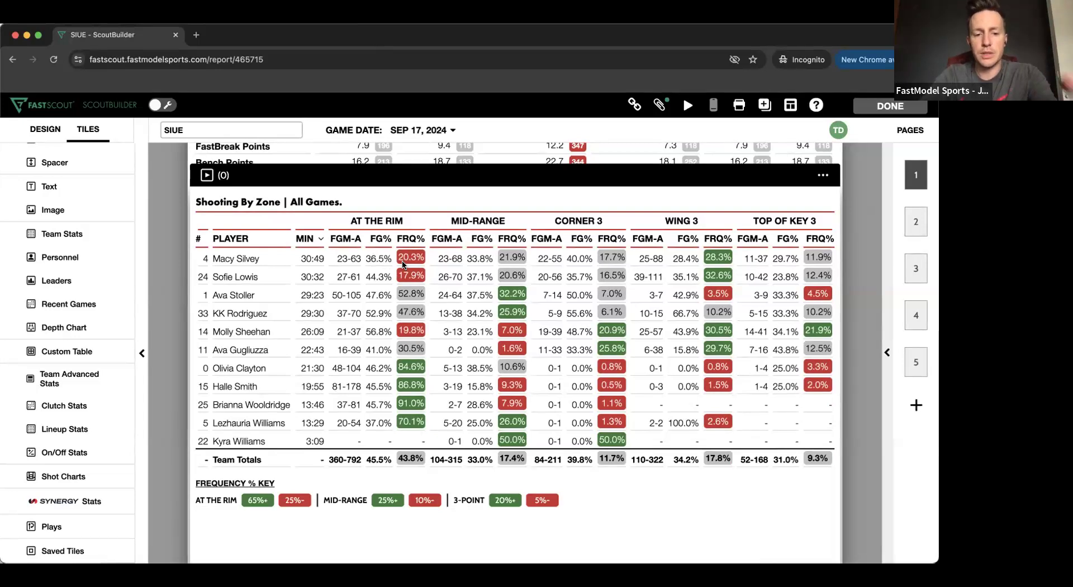
- Examine the zone, stat and game filter options of the Team Stats Shooting tile
left_click(61, 236)
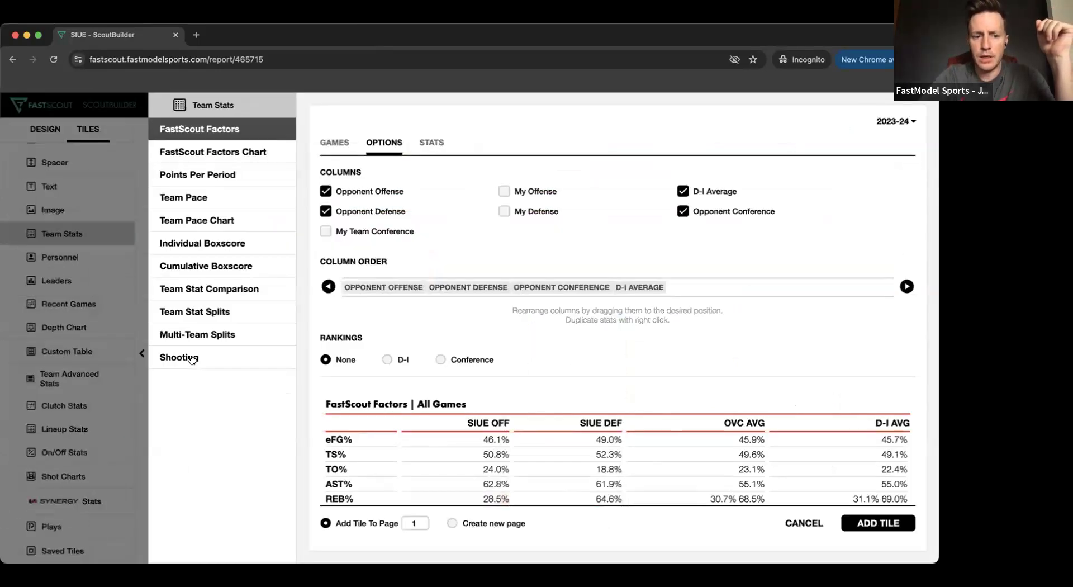
left_click(191, 358)
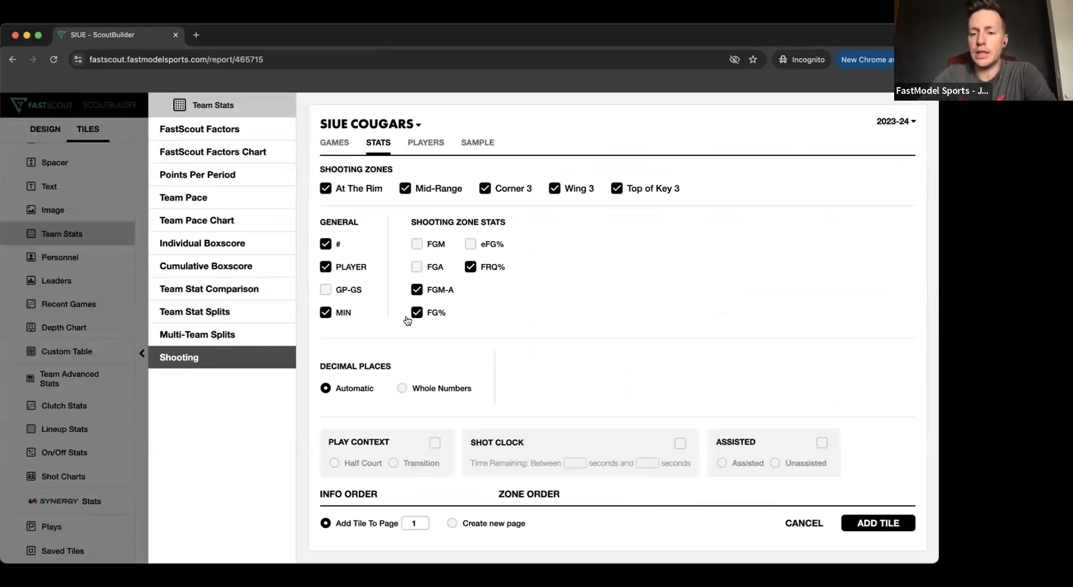
scroll(431, 316, "down", 1)
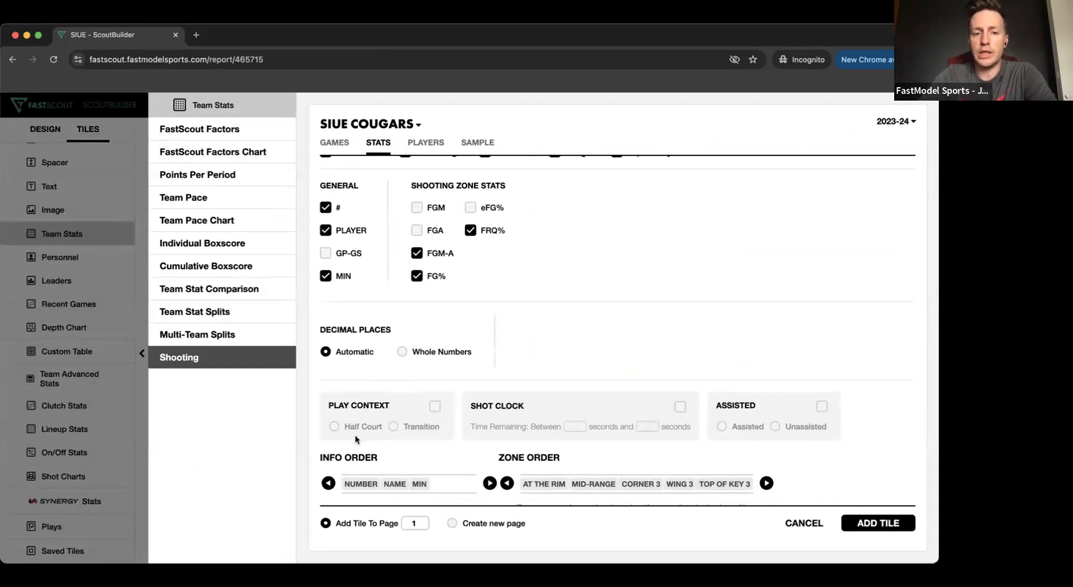
scroll(429, 359, "up", 1)
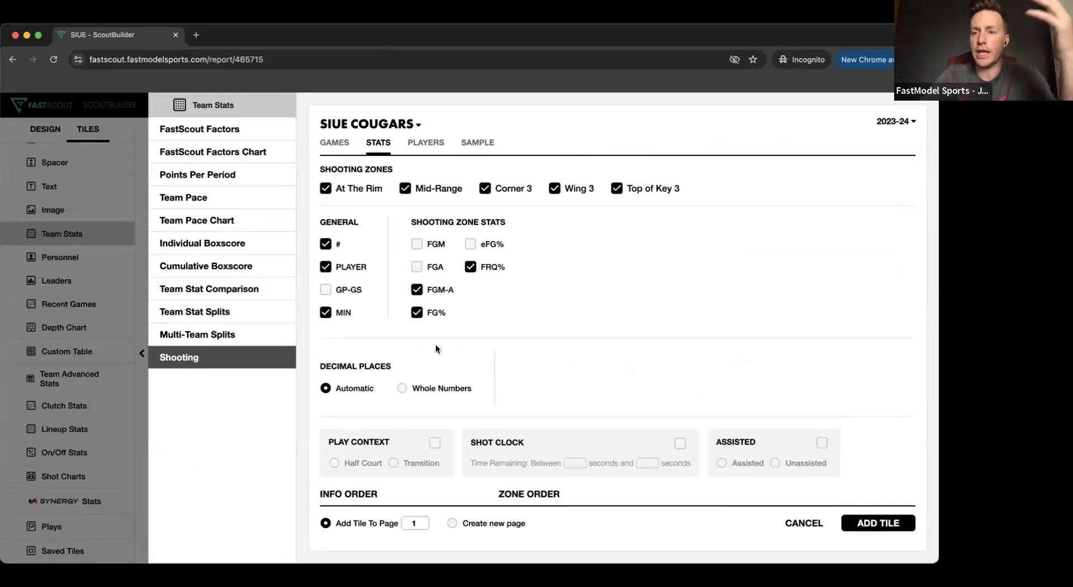
left_click(335, 143)
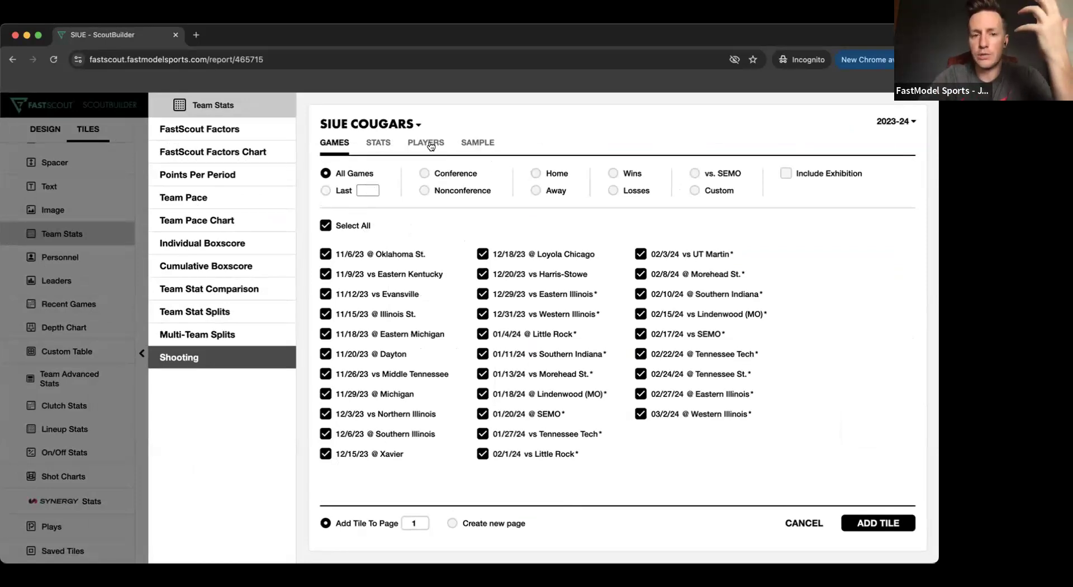
- Try filtering the Shooting tile to Half Court play with 7 to 17 seconds on the shot clock, and cancel it
left_click(379, 142)
scroll(432, 294, "down", 3)
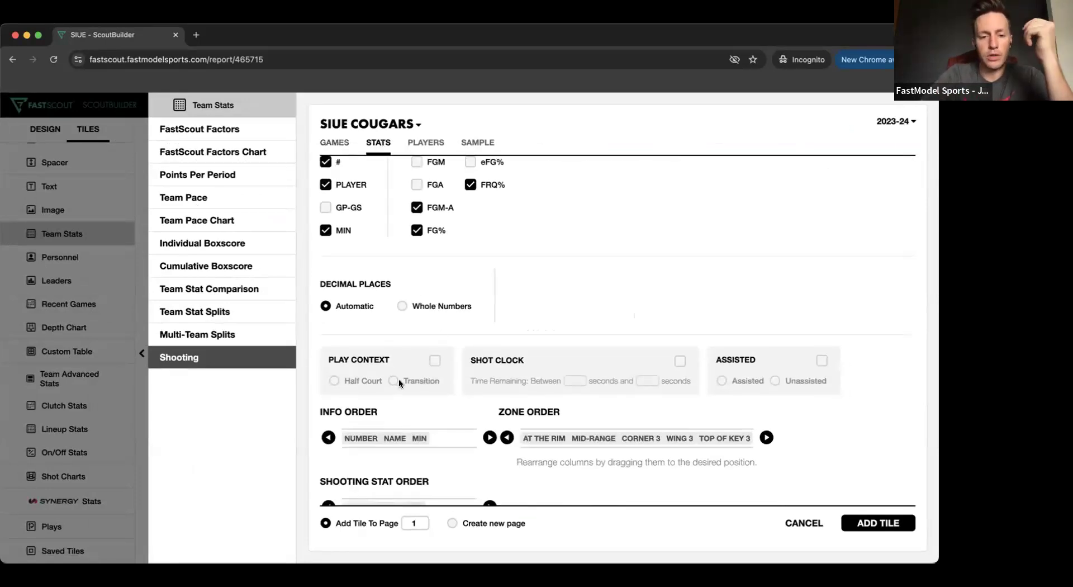
left_click(680, 361)
left_click(435, 361)
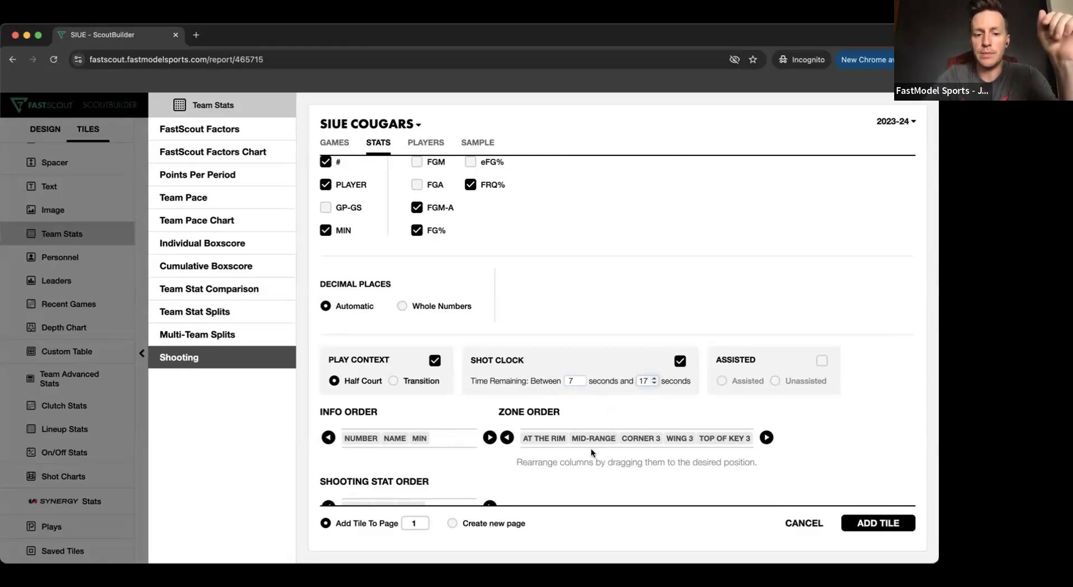
left_click(804, 523)
- Compare the all-games Shooting By Zone table with the 0-8 Shot Clock and Half Court versions on page 2
scroll(502, 280, "down", 10)
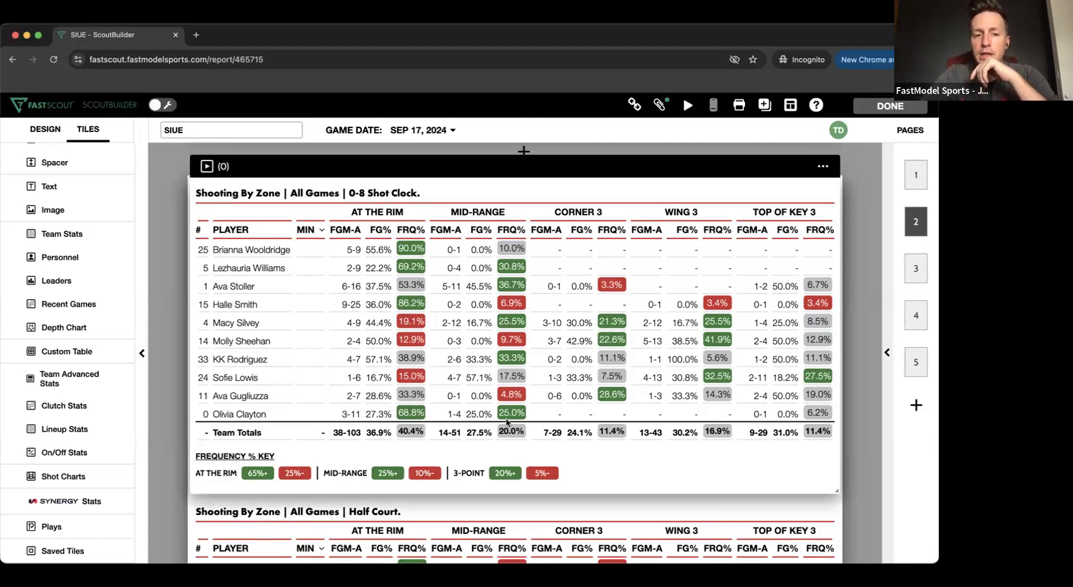
scroll(481, 419, "up", 6)
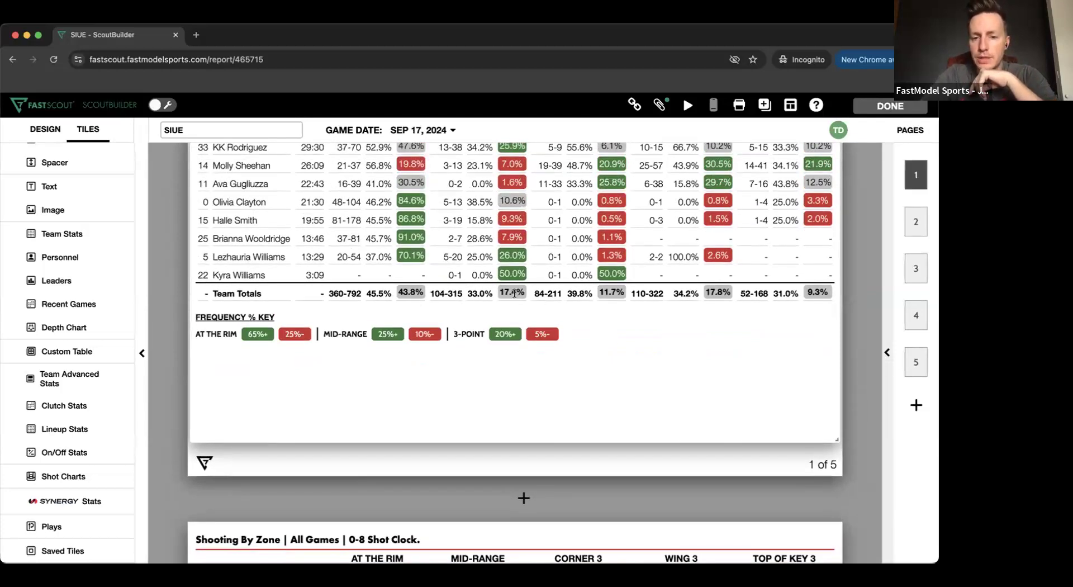
scroll(516, 293, "up", 2)
scroll(517, 389, "down", 3)
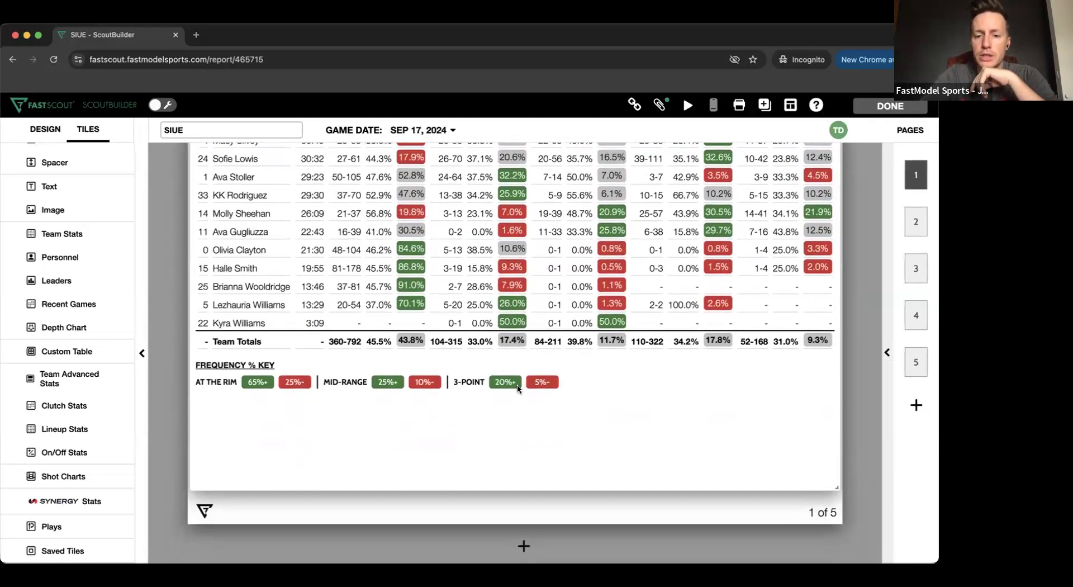
scroll(517, 388, "down", 5)
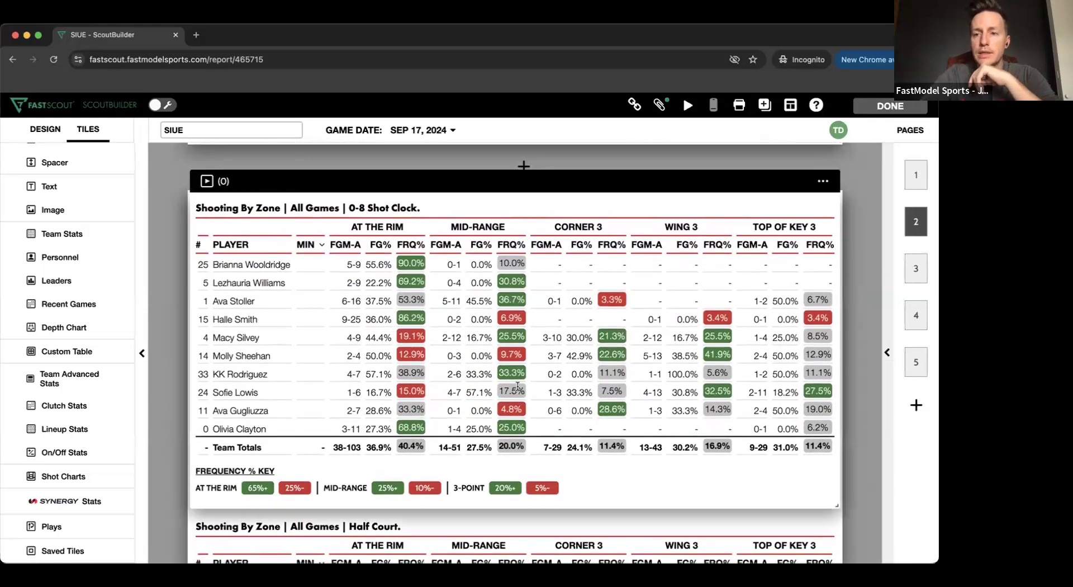
scroll(517, 386, "down", 4)
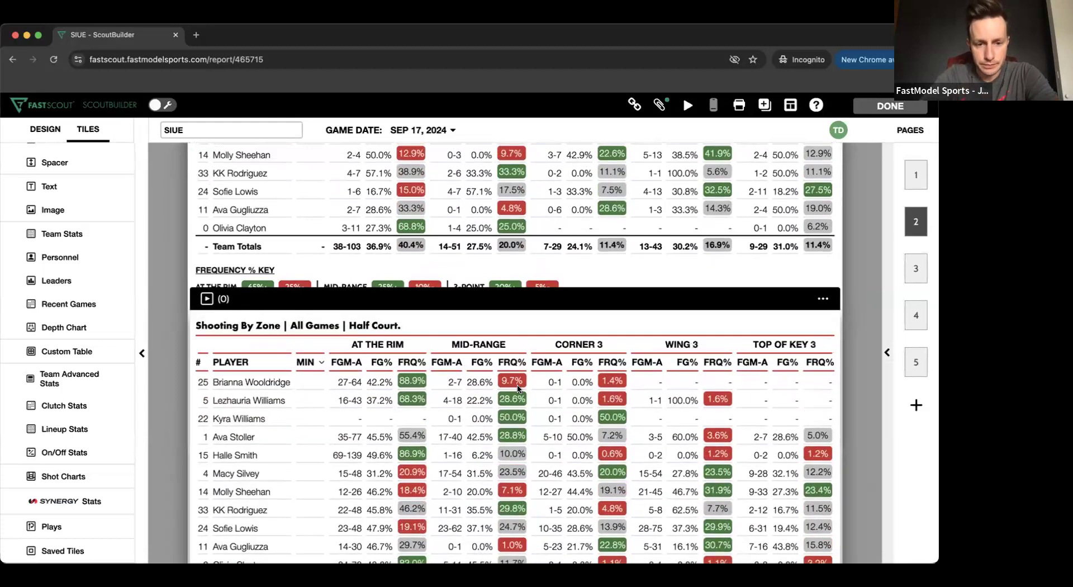
scroll(473, 454, "up", 1)
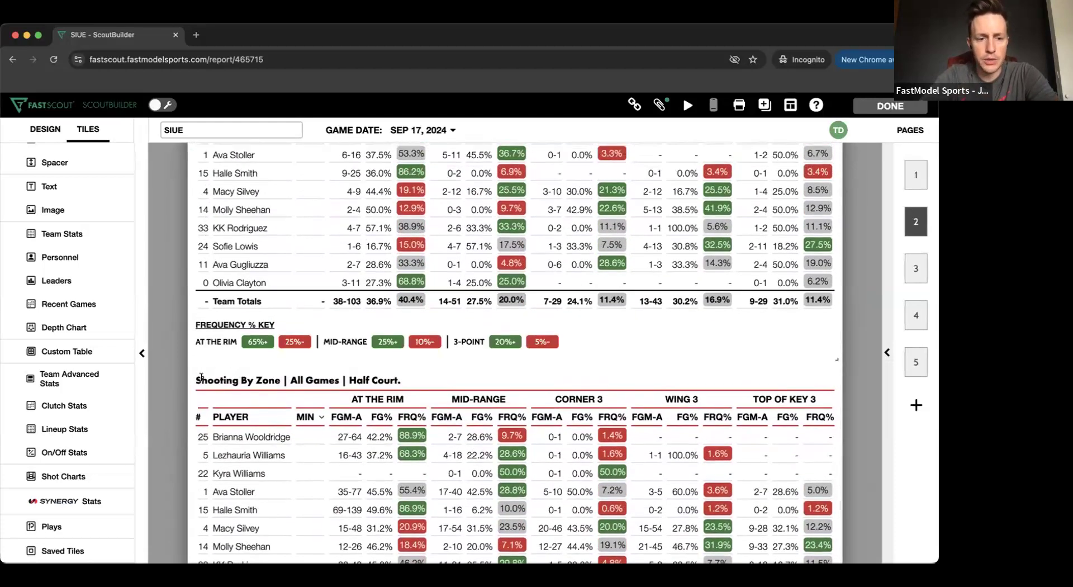
scroll(171, 393, "down", 4)
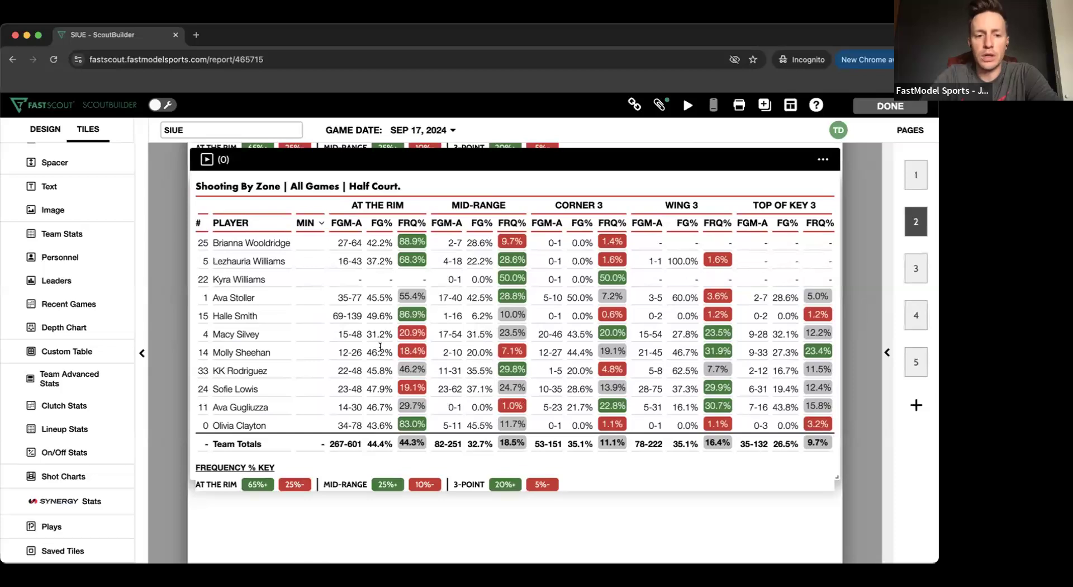
- Review the players' On/Off Stats table for all games on page 3
scroll(534, 495, "down", 6)
scroll(533, 495, "down", 3)
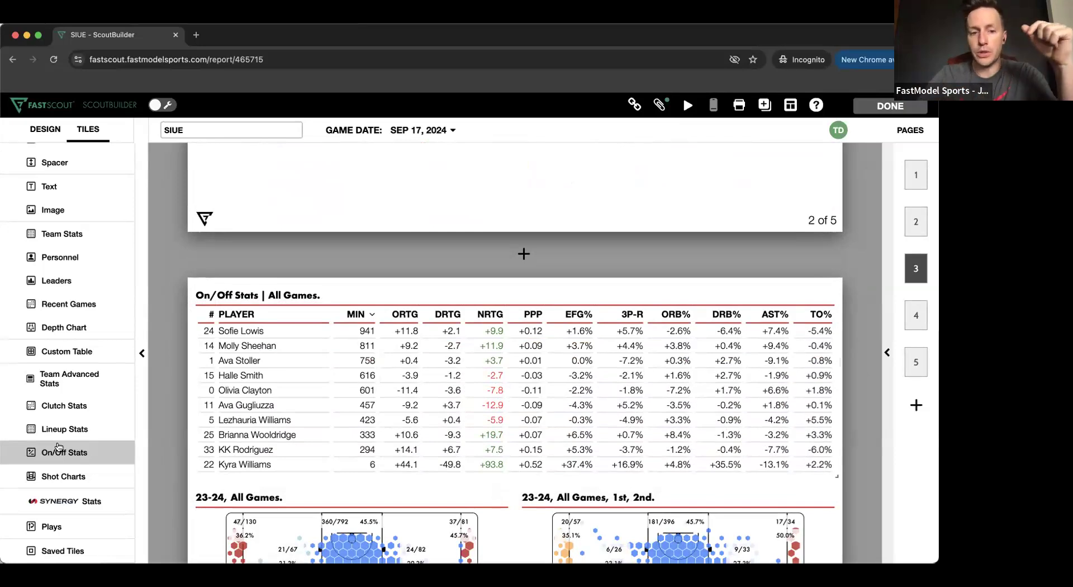
mouse_move(356, 333)
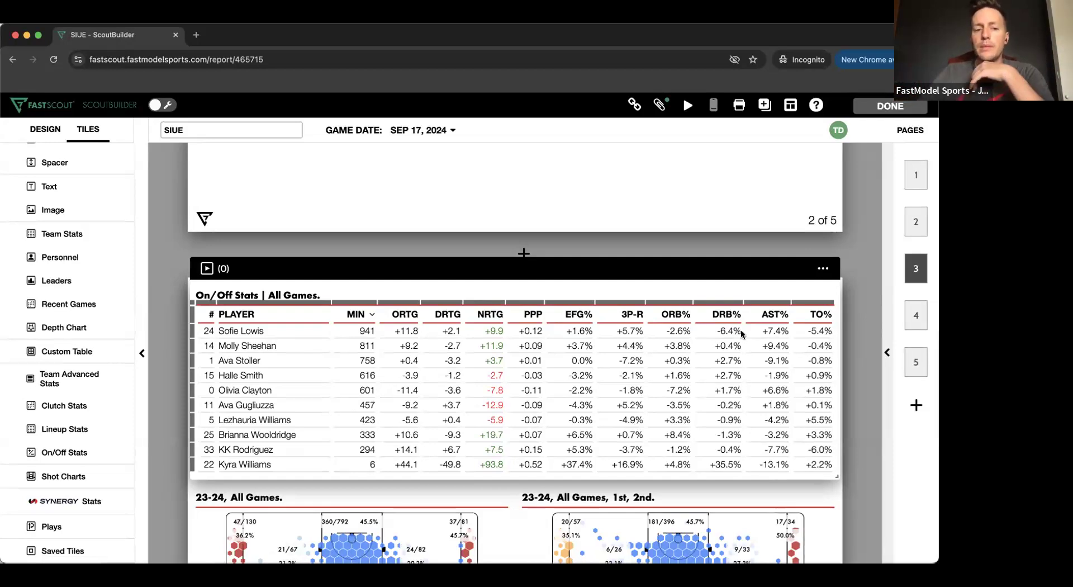
- Examine the stat, stat type and column order options of the On/Off Stats tile, and cancel without changes
left_click(823, 268)
left_click(804, 293)
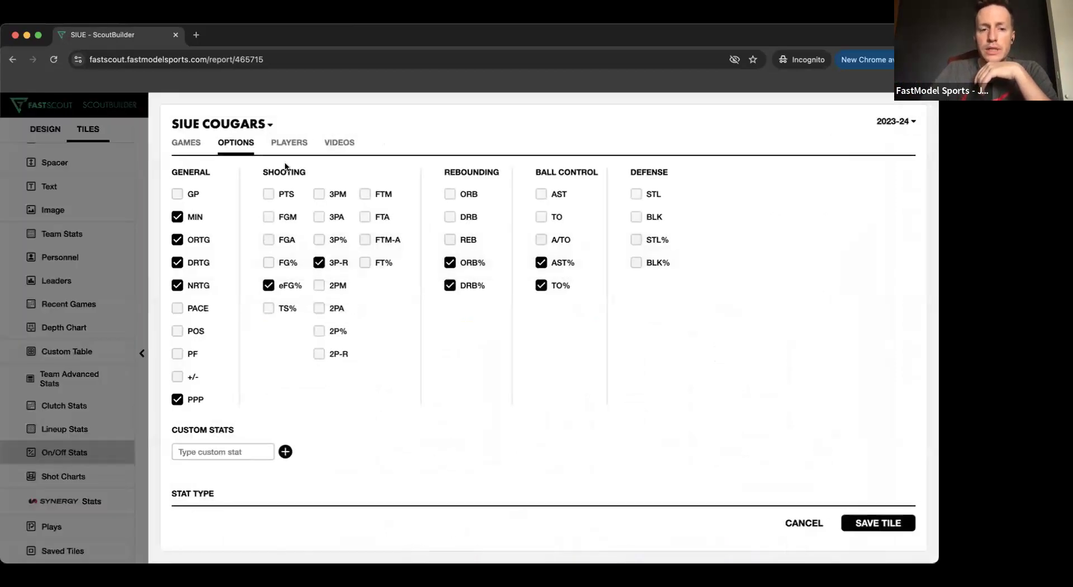
left_click(185, 143)
left_click(235, 143)
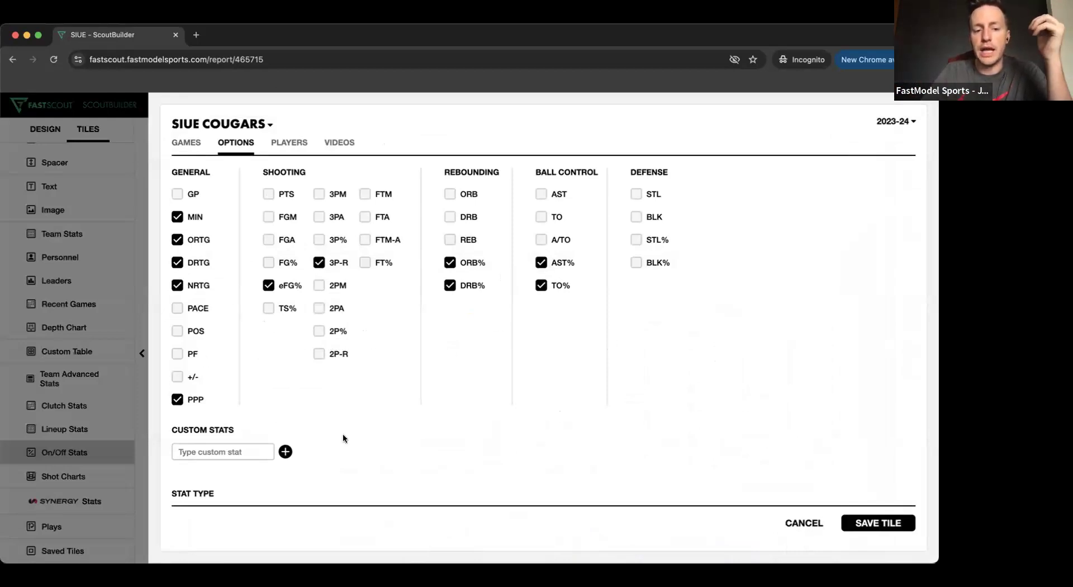
scroll(343, 438, "down", 3)
scroll(330, 435, "down", 1)
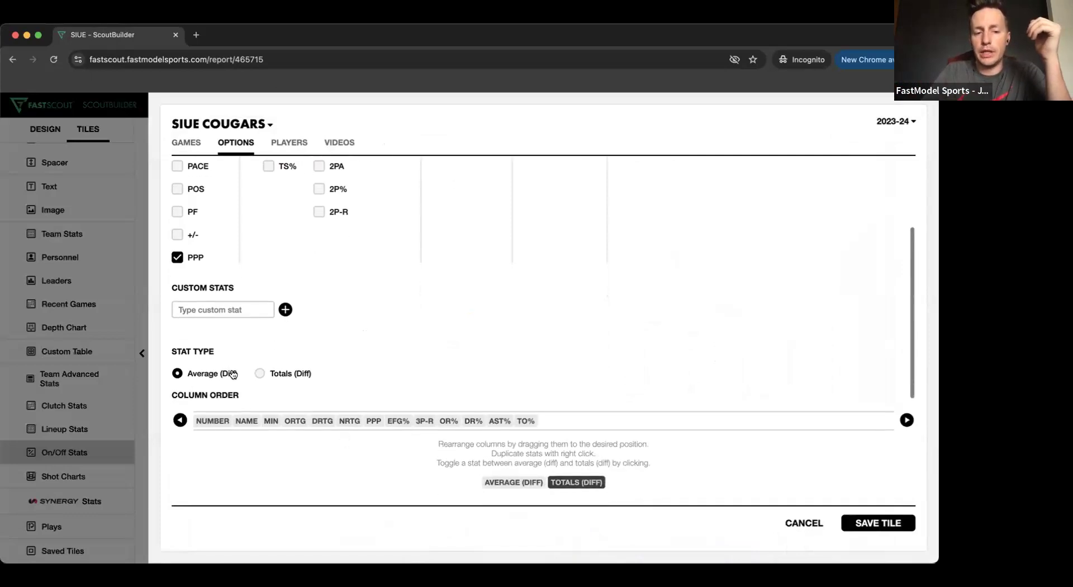
scroll(345, 324, "up", 4)
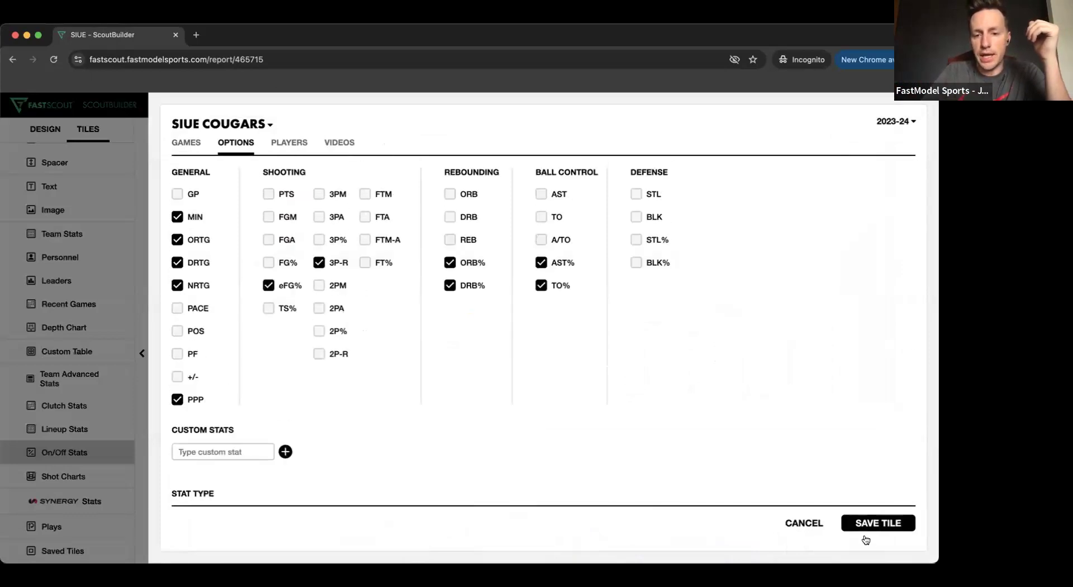
left_click(813, 524)
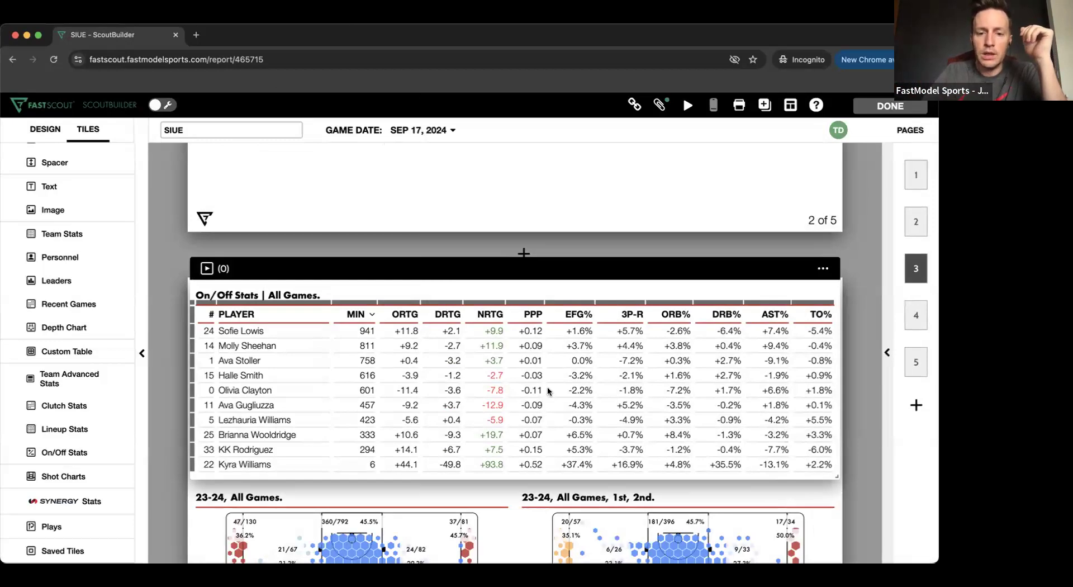
- Open the settings of the 23-24 All Games hex shot chart on page 3 and review its filter options
scroll(548, 390, "down", 1)
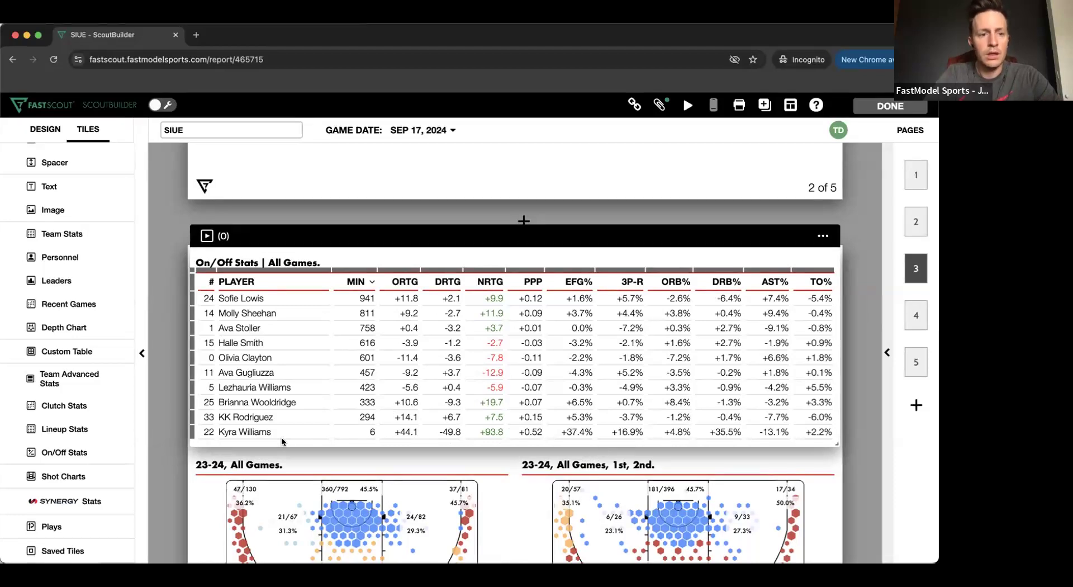
scroll(214, 322, "down", 5)
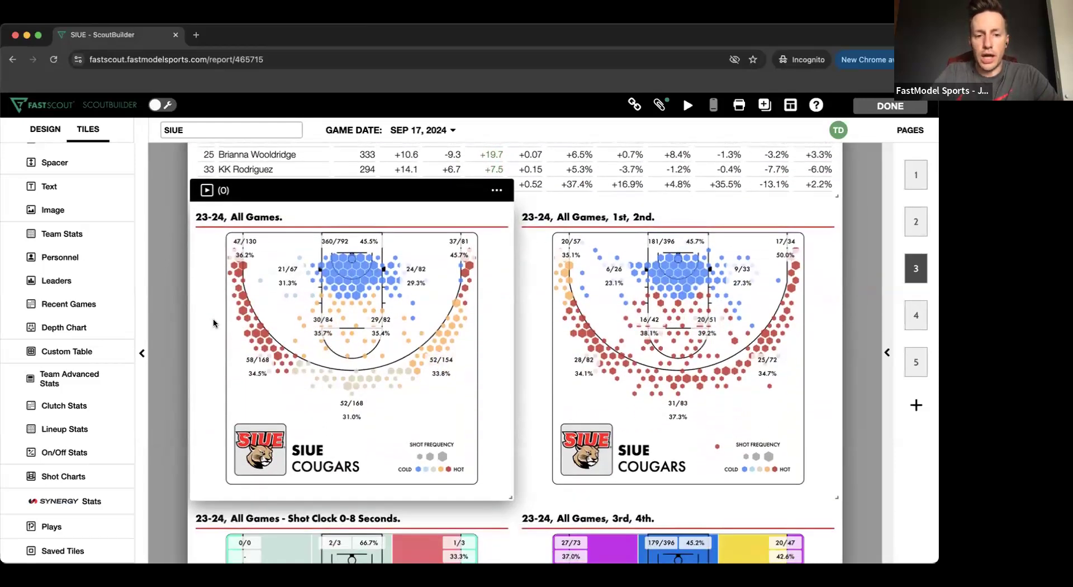
scroll(213, 318, "up", 1)
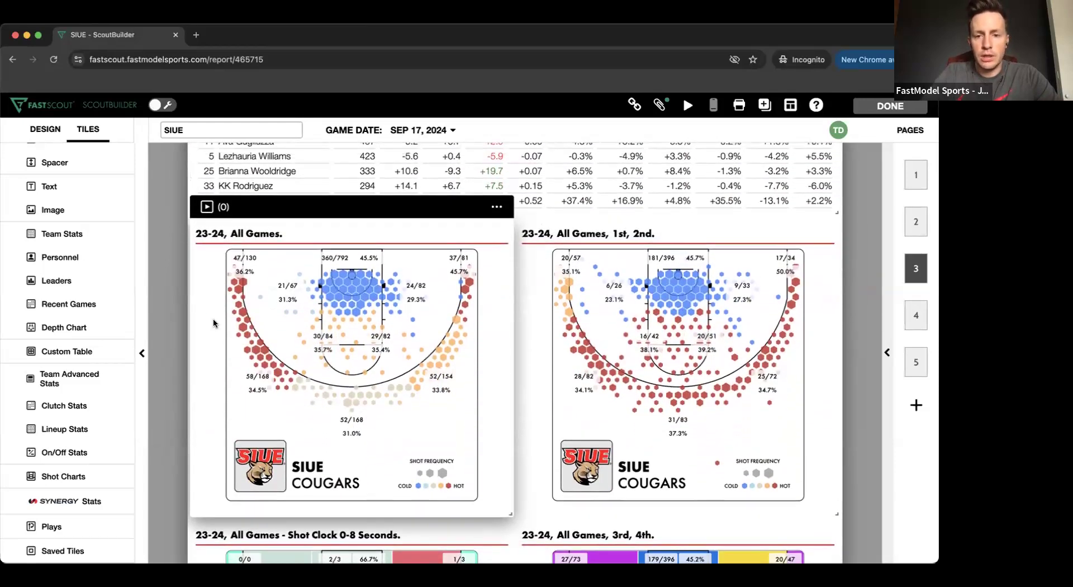
left_click(497, 206)
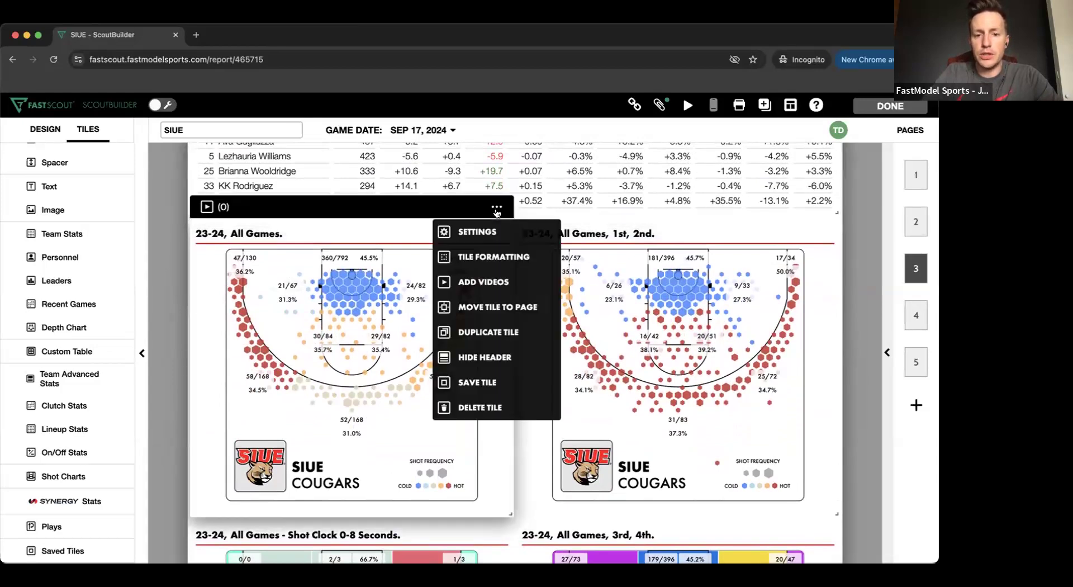
left_click(493, 229)
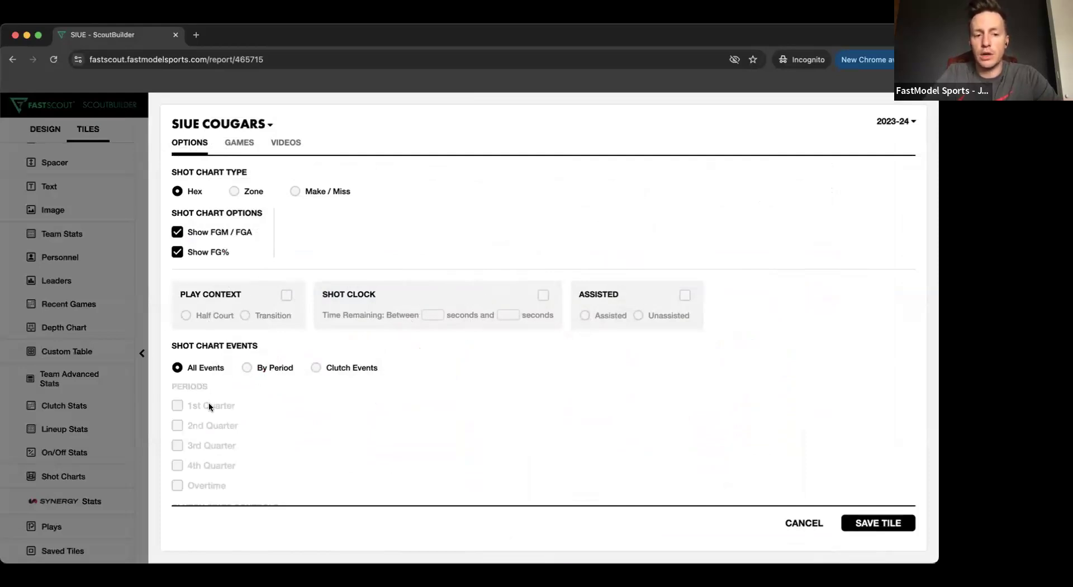
scroll(216, 435, "down", 1)
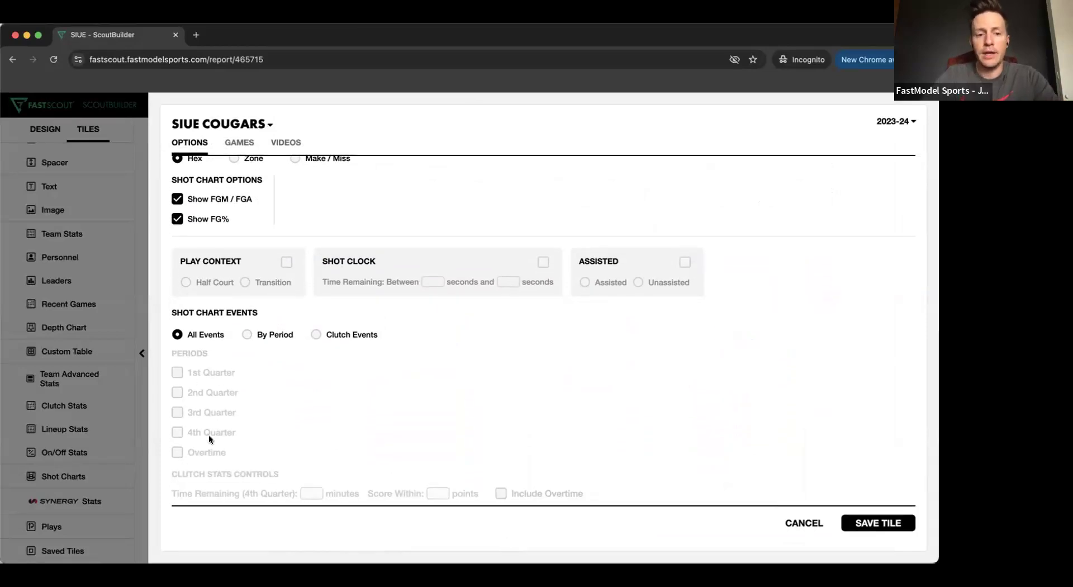
- Try limiting the shot chart events by period to the 1st and 2nd Quarter, and clear both periods
left_click(247, 336)
left_click(177, 373)
left_click(177, 393)
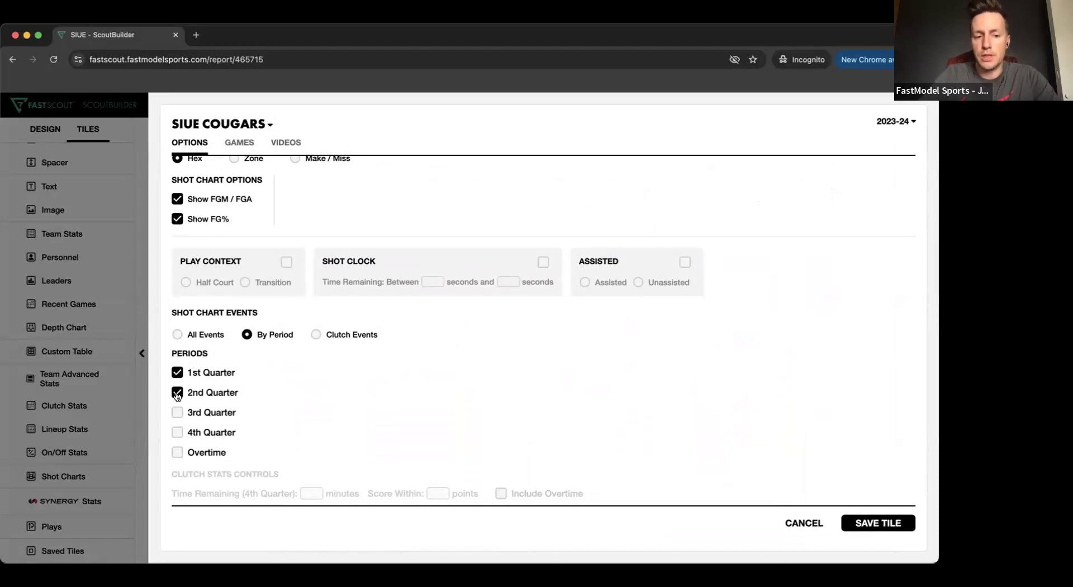
left_click(177, 393)
left_click(178, 373)
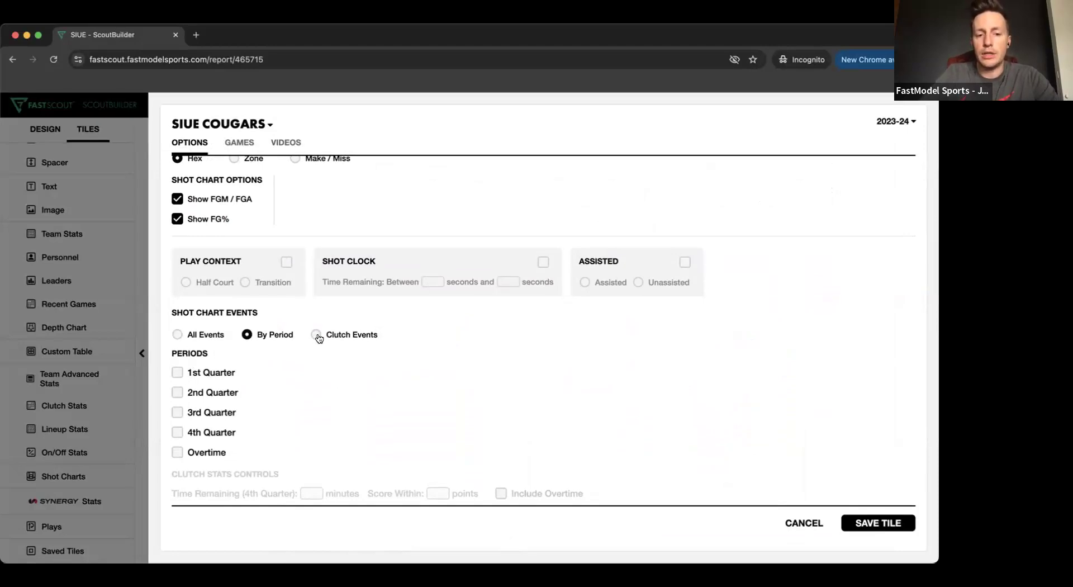
- Try limiting the shot chart to Clutch Events with the score within 7 points, and cancel the tile settings
left_click(329, 335)
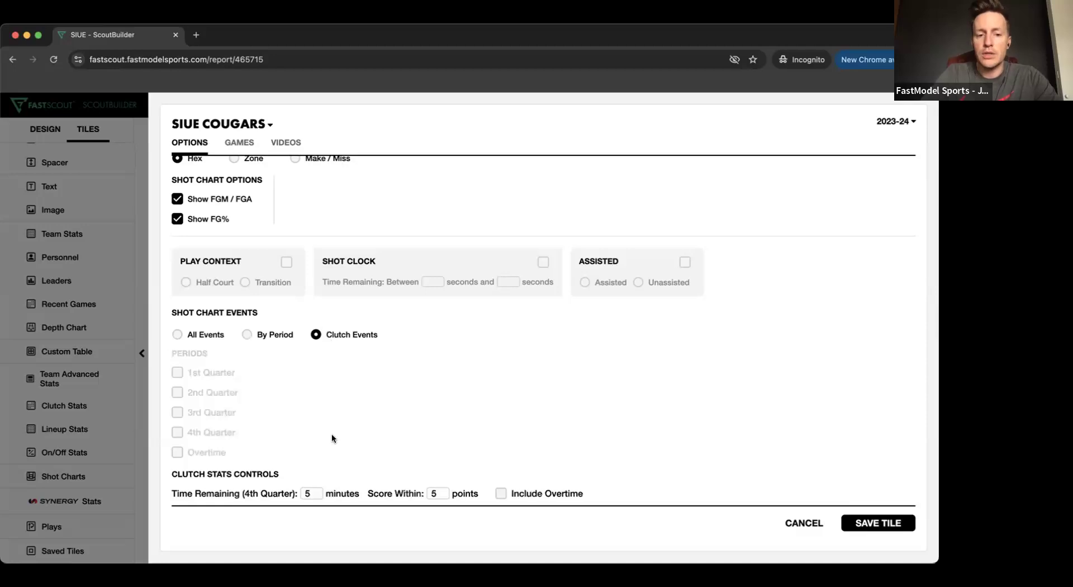
scroll(377, 435, "down", 1)
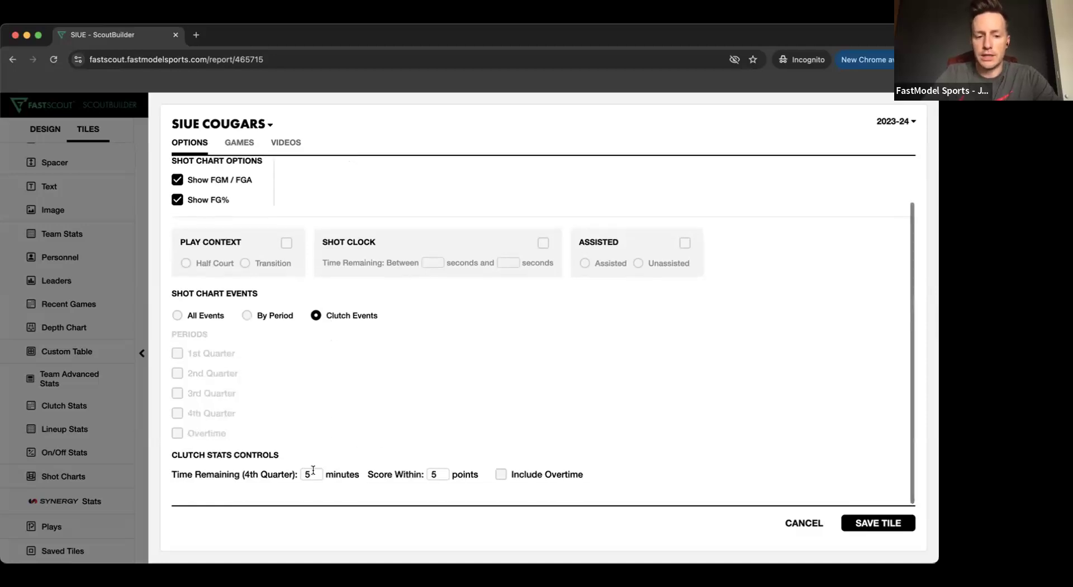
left_click(441, 473)
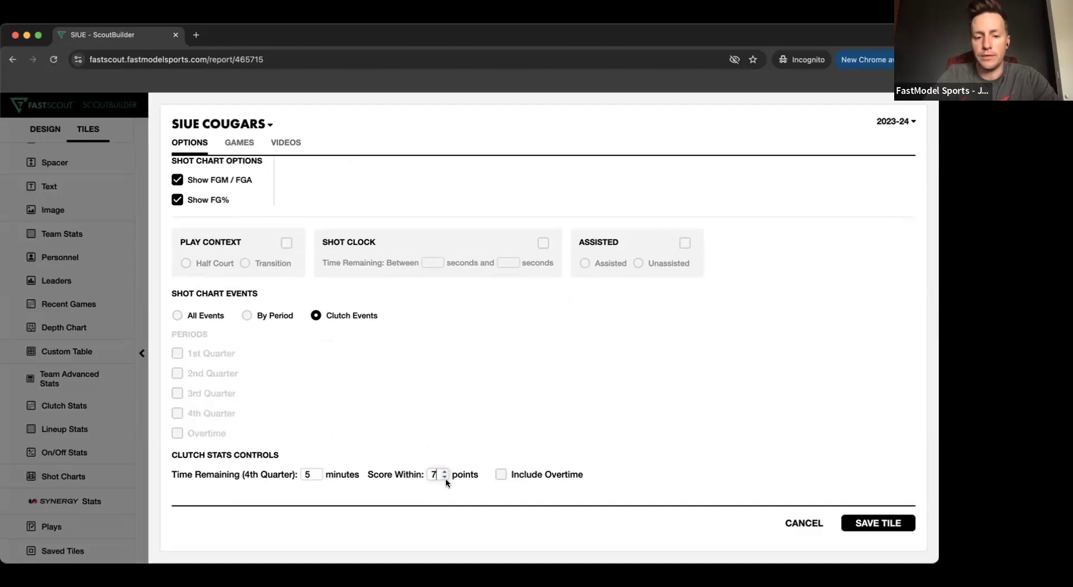
scroll(404, 371, "up", 2)
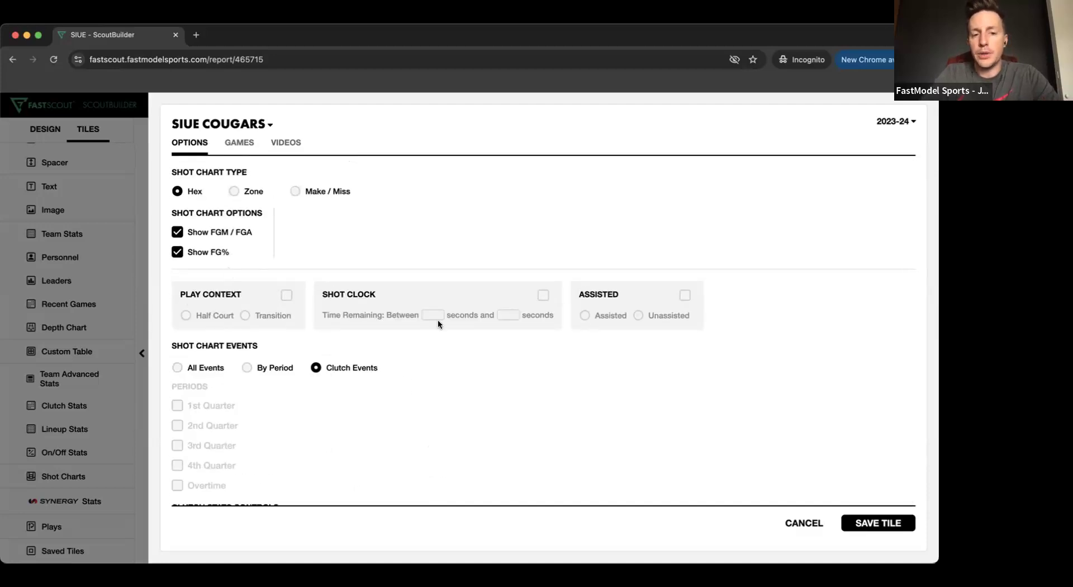
left_click(804, 525)
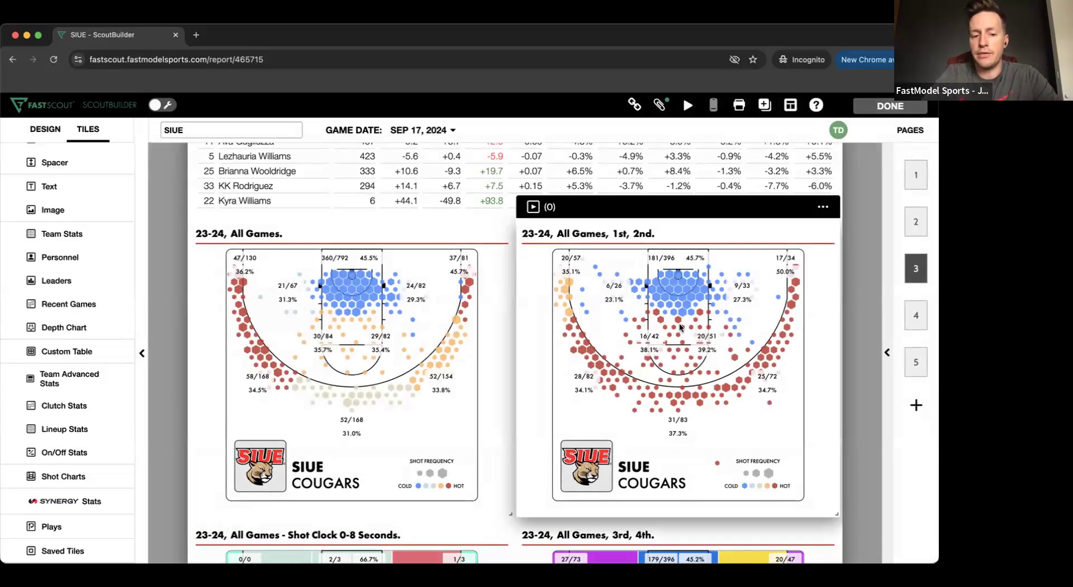
- In the Shot Clock 0-8 Seconds zone chart's settings, set the Above Average zone color to bright green 0AF48F
scroll(681, 327, "down", 5)
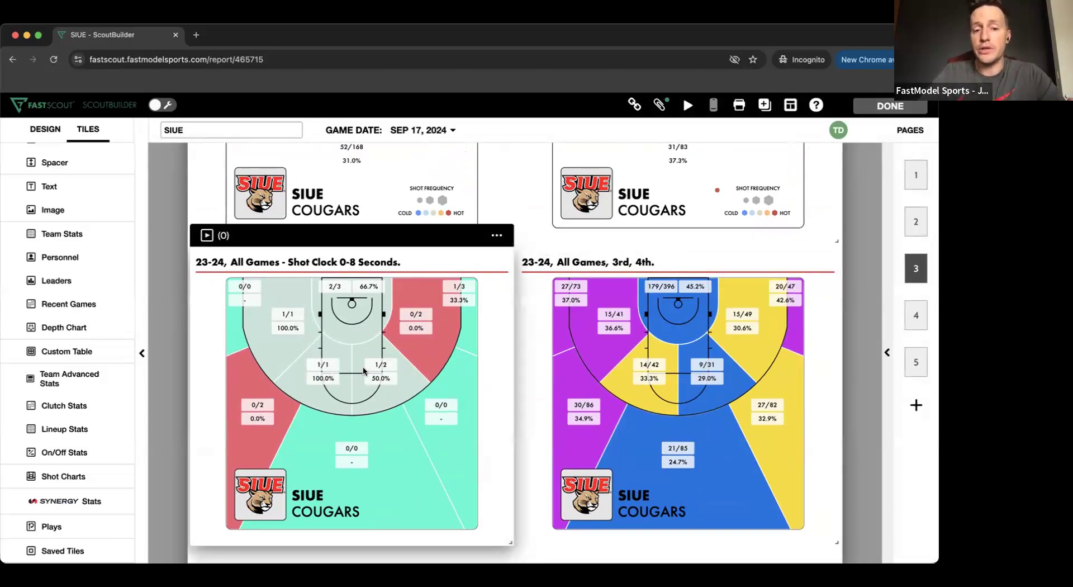
left_click(498, 235)
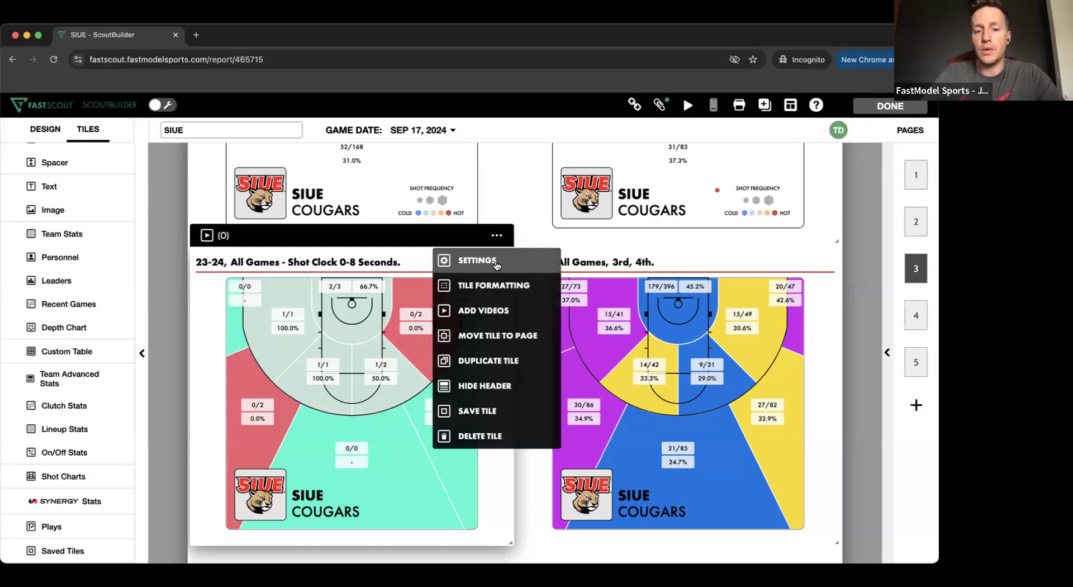
left_click(496, 261)
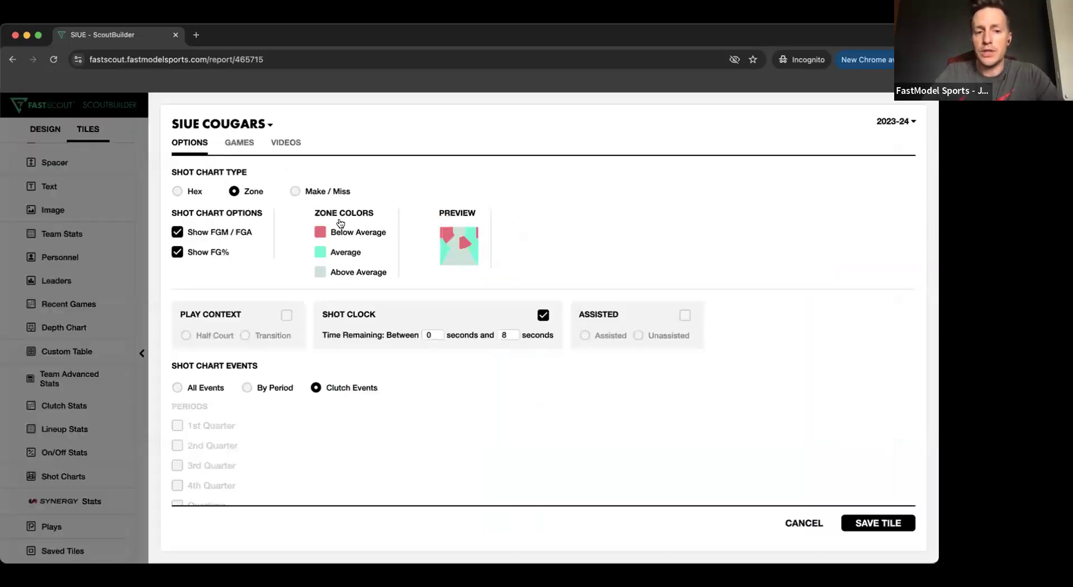
left_click(341, 274)
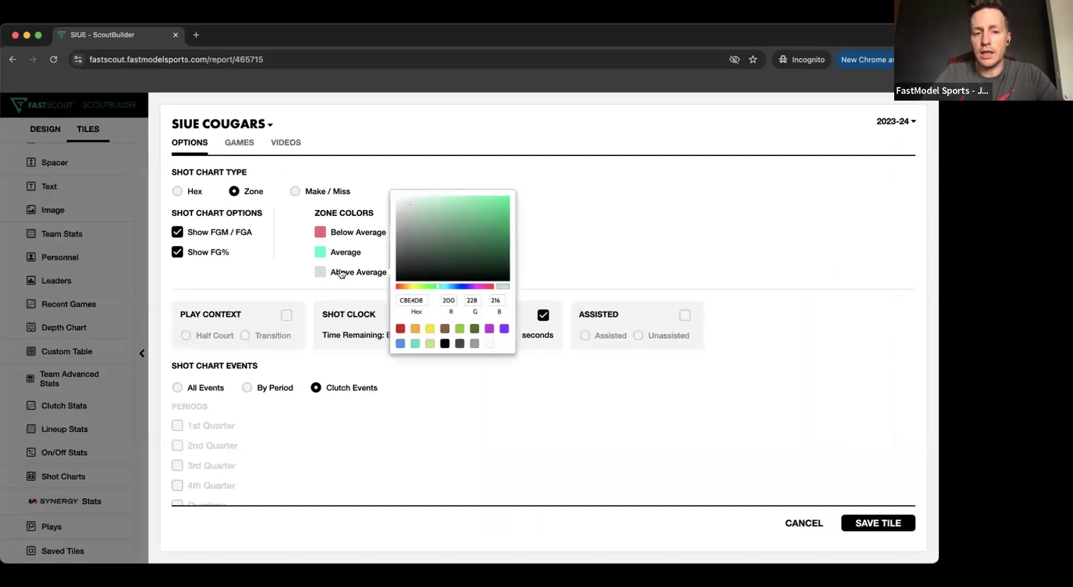
left_click(506, 197)
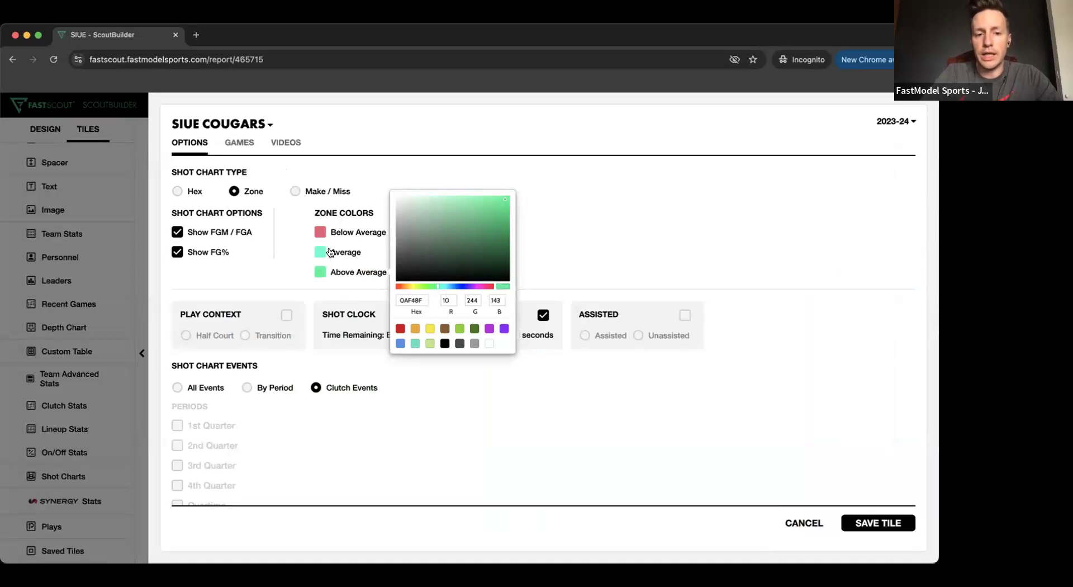
- Set the zone chart's Average color to yellow EAF615 and save the tile
left_click(331, 253)
left_click(412, 266)
left_click(478, 199)
left_click(499, 178)
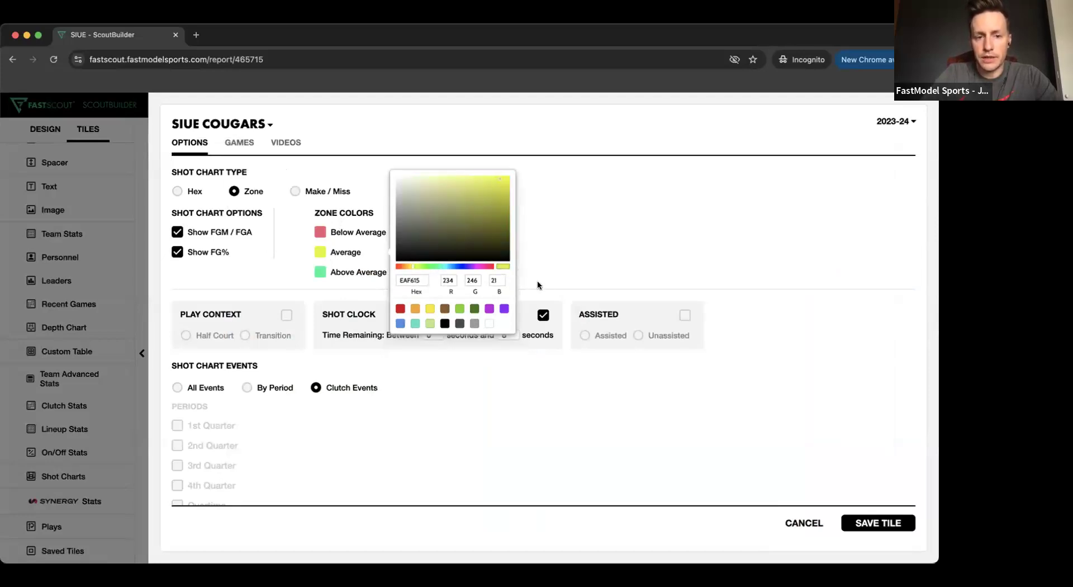
left_click(876, 530)
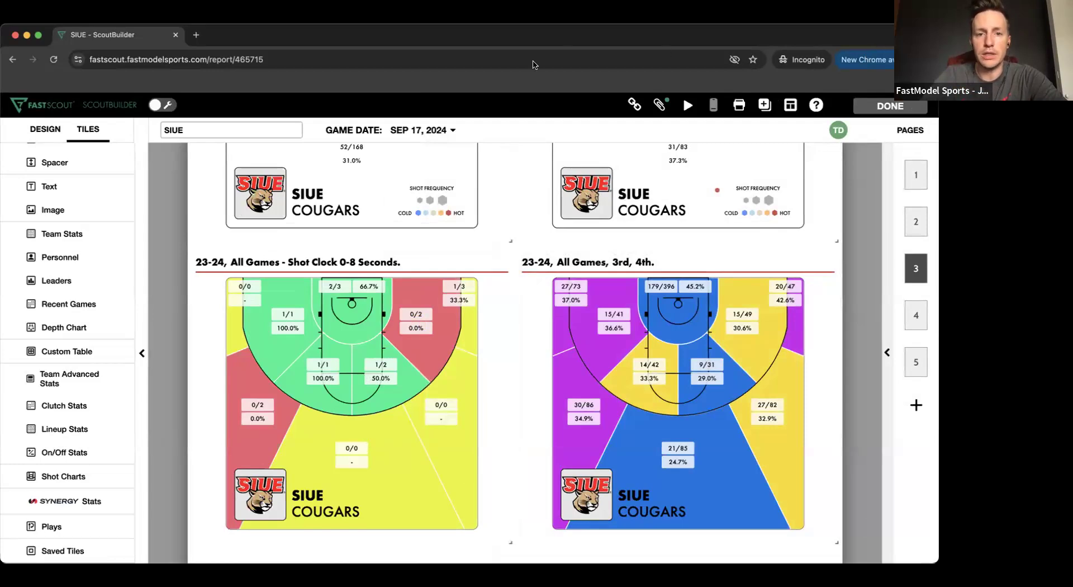
- Review the Synergy team and player offensive play type tables on page 4
scroll(452, 310, "down", 5)
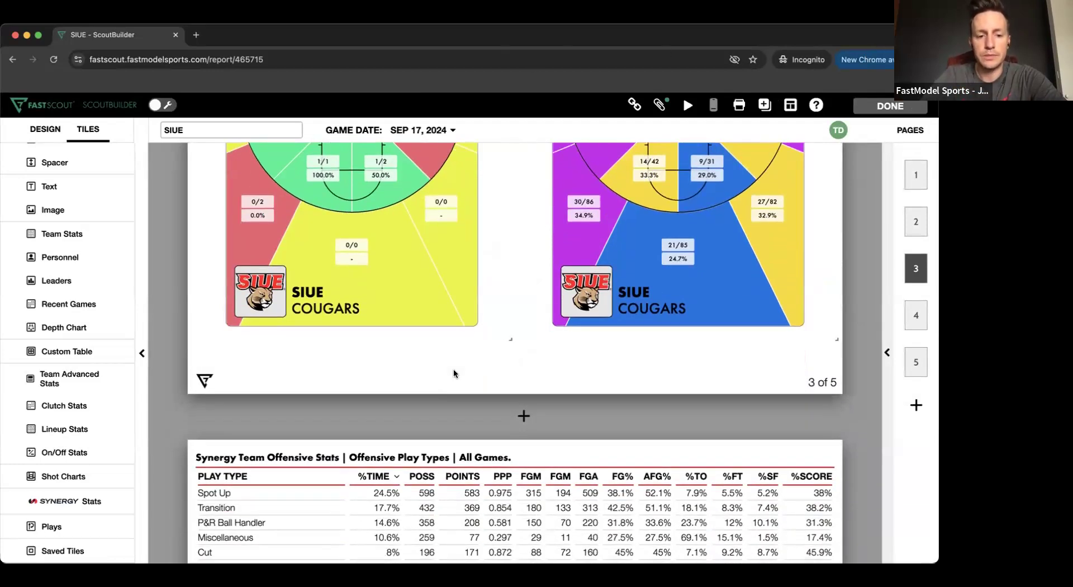
scroll(454, 372, "down", 11)
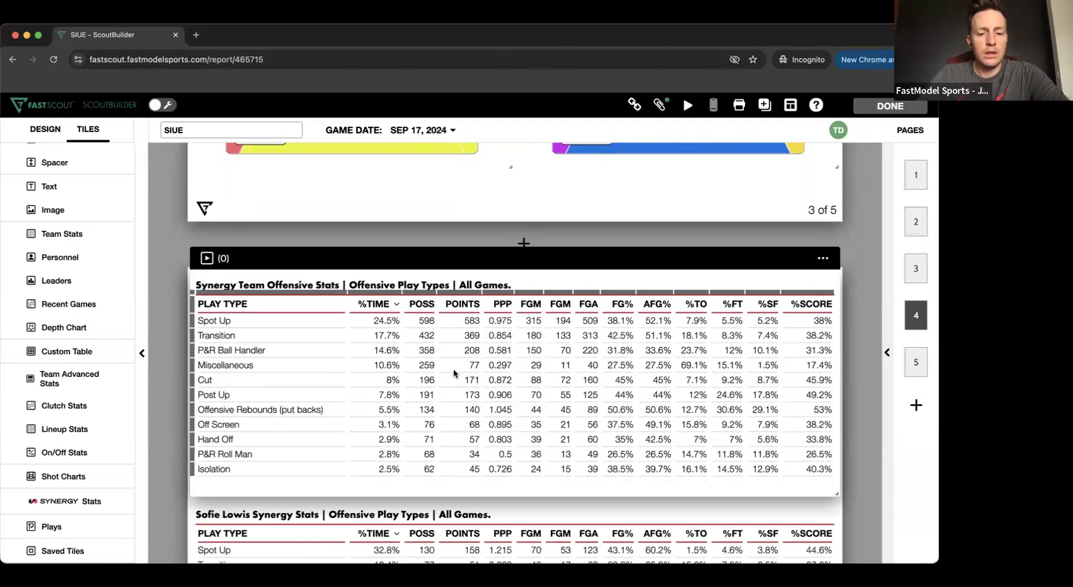
scroll(454, 373, "up", 5)
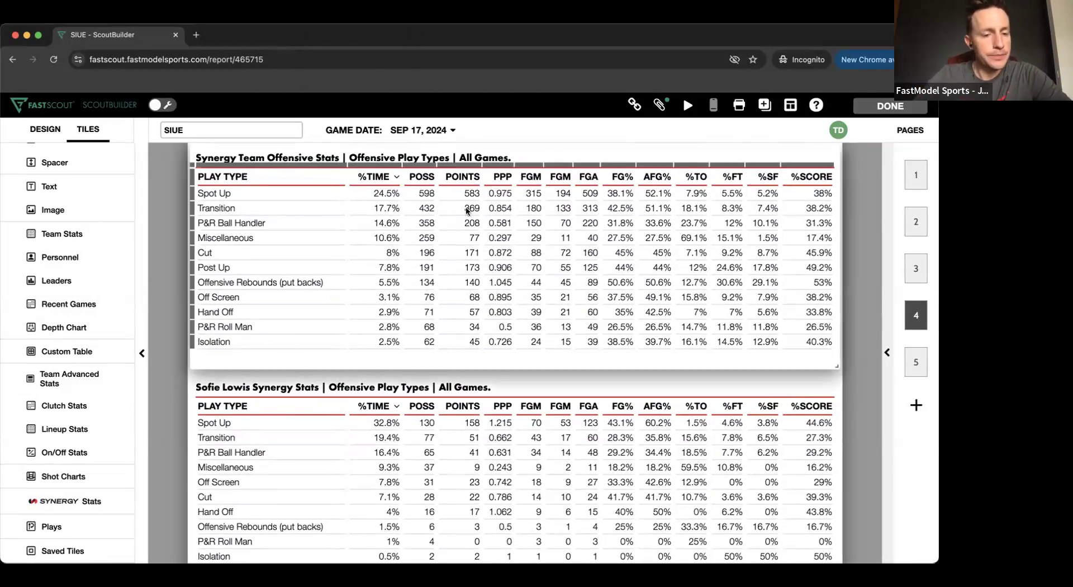
left_click(197, 477)
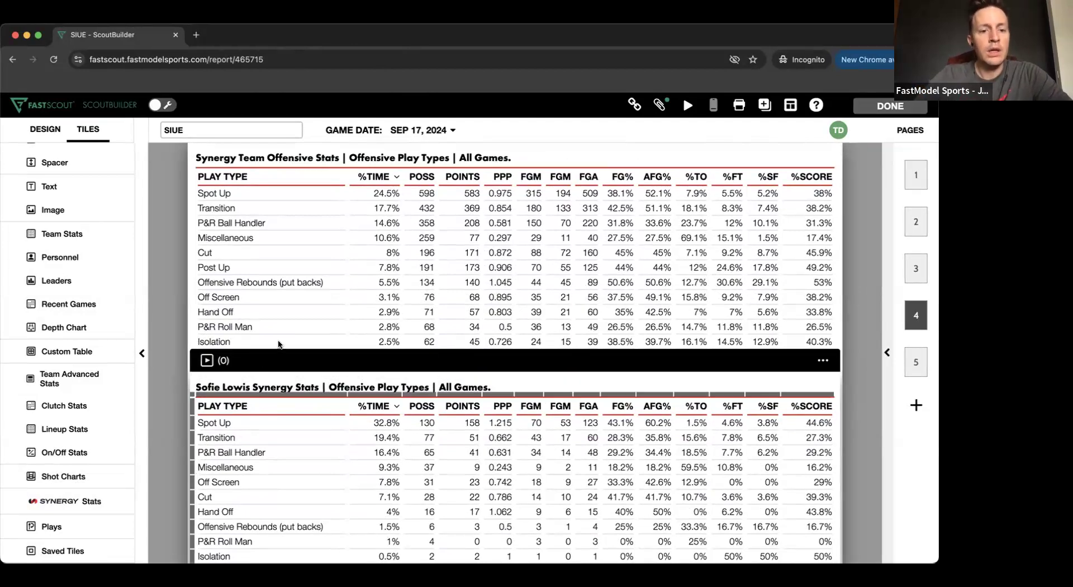
scroll(278, 345, "up", 1)
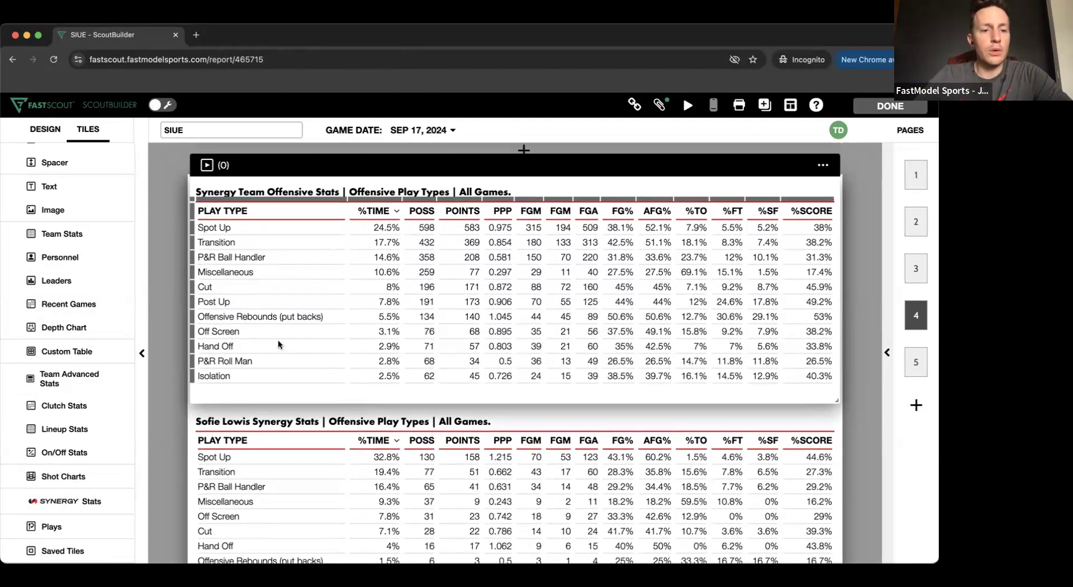
- Examine the Synergy tile's game and stat options for team and player offensive play types, and return to page 4 without adding a tile
left_click(63, 500)
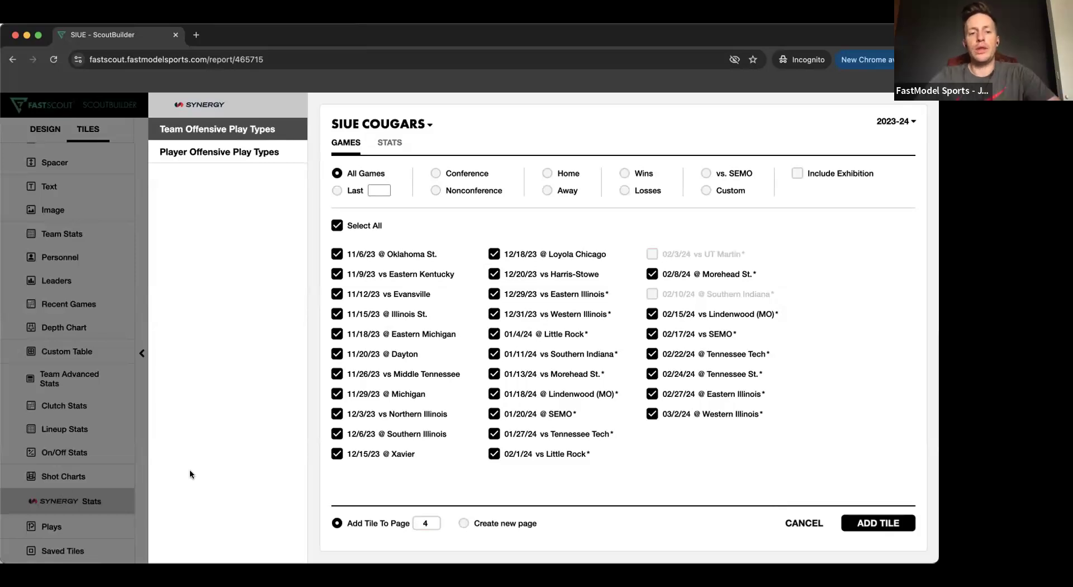
left_click(391, 143)
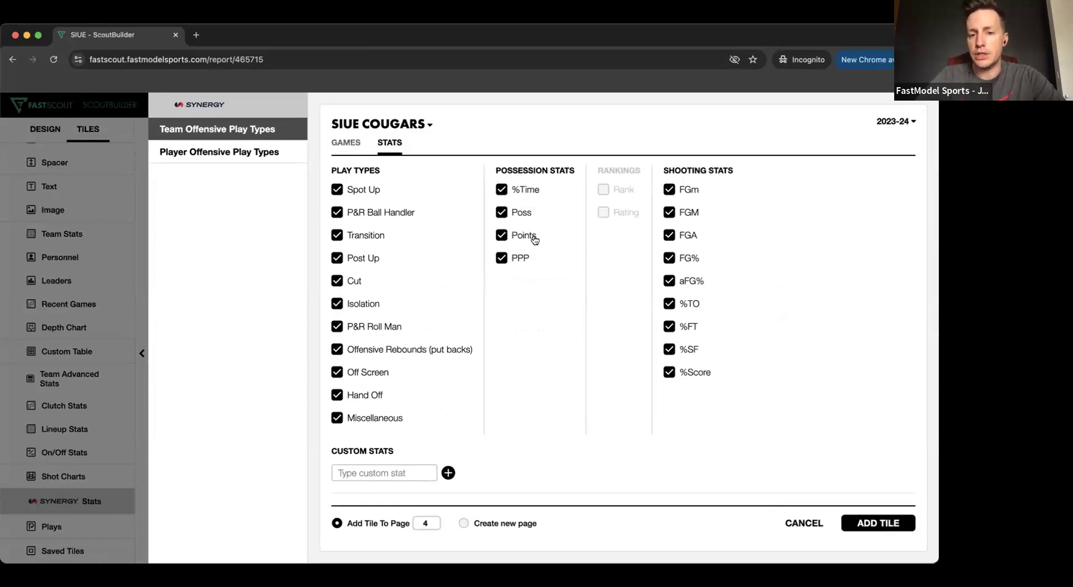
left_click(798, 524)
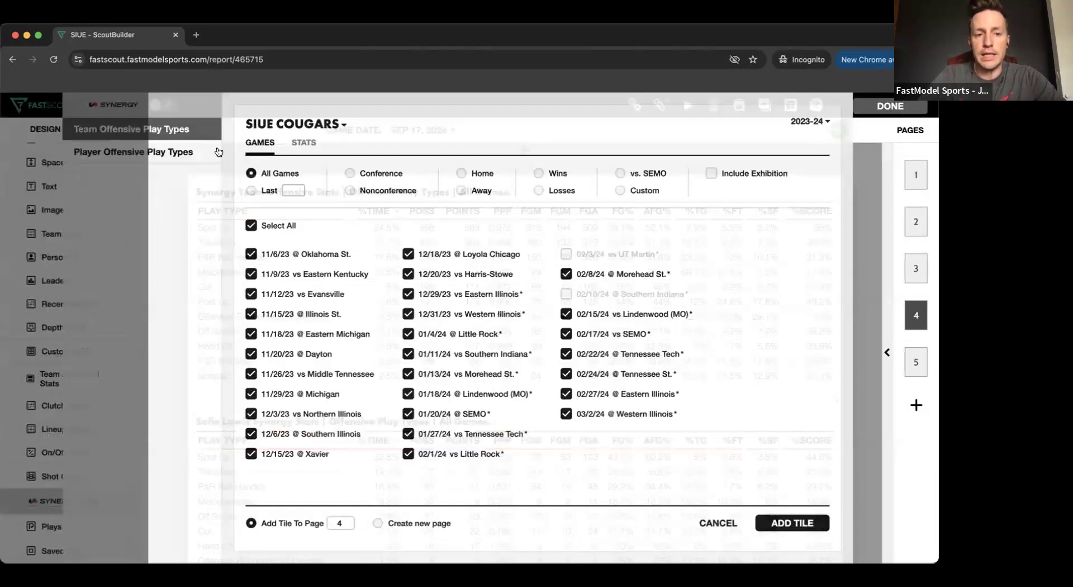
left_click(220, 152)
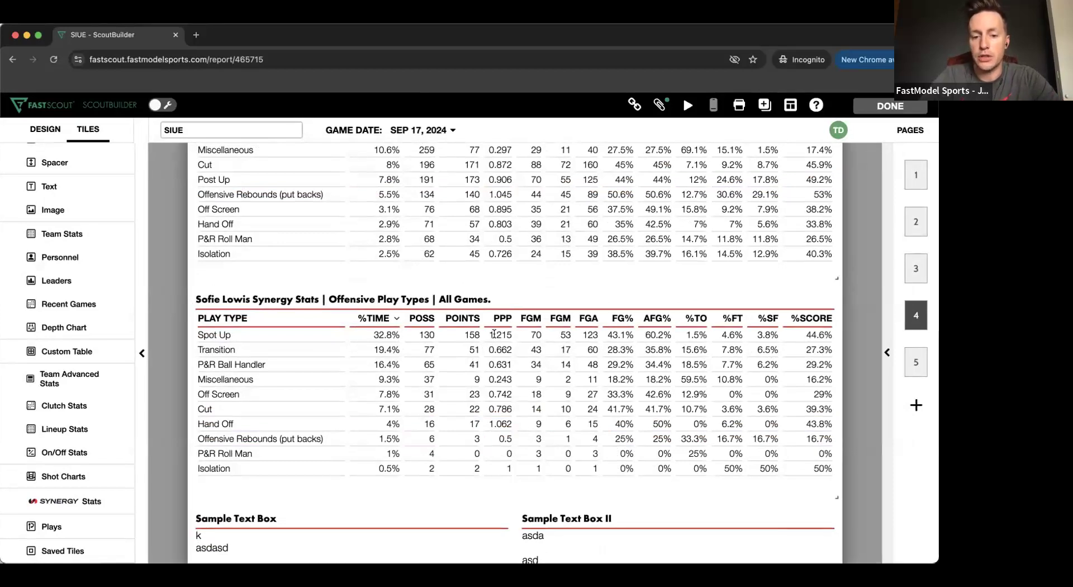
scroll(494, 334, "down", 2)
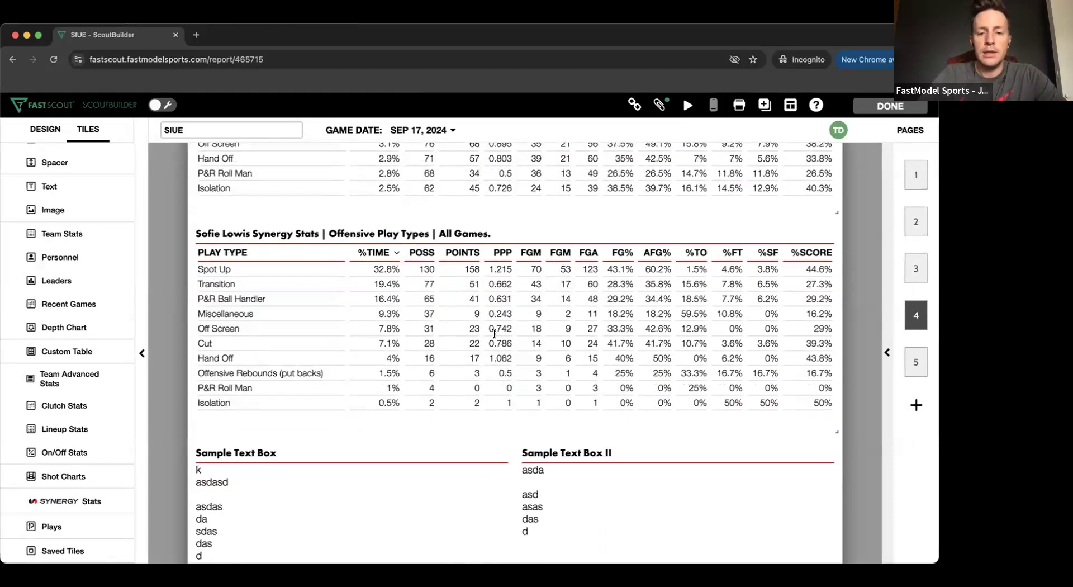
scroll(494, 333, "up", 5)
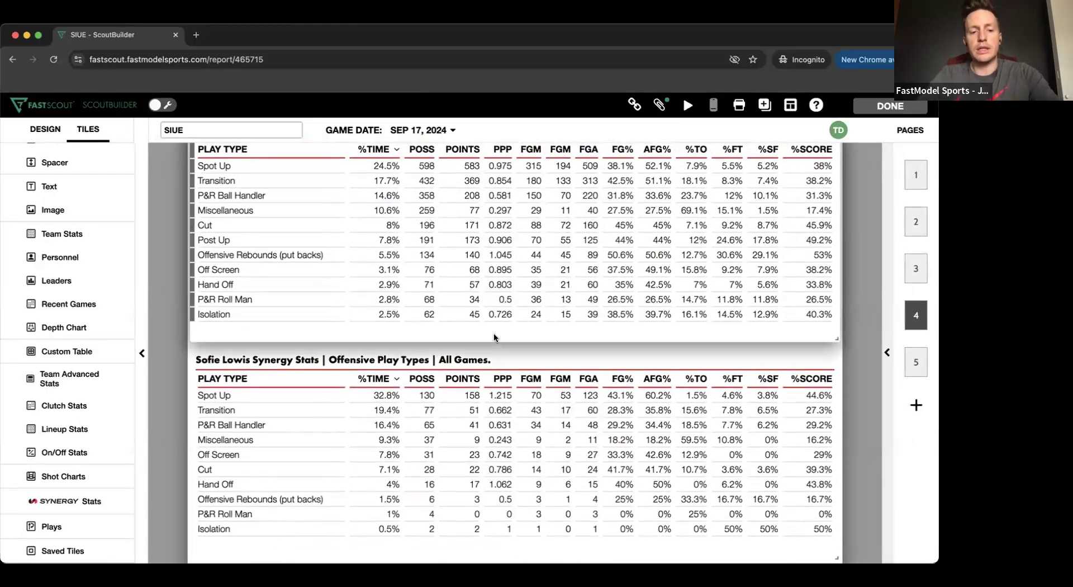
scroll(494, 336, "down", 6)
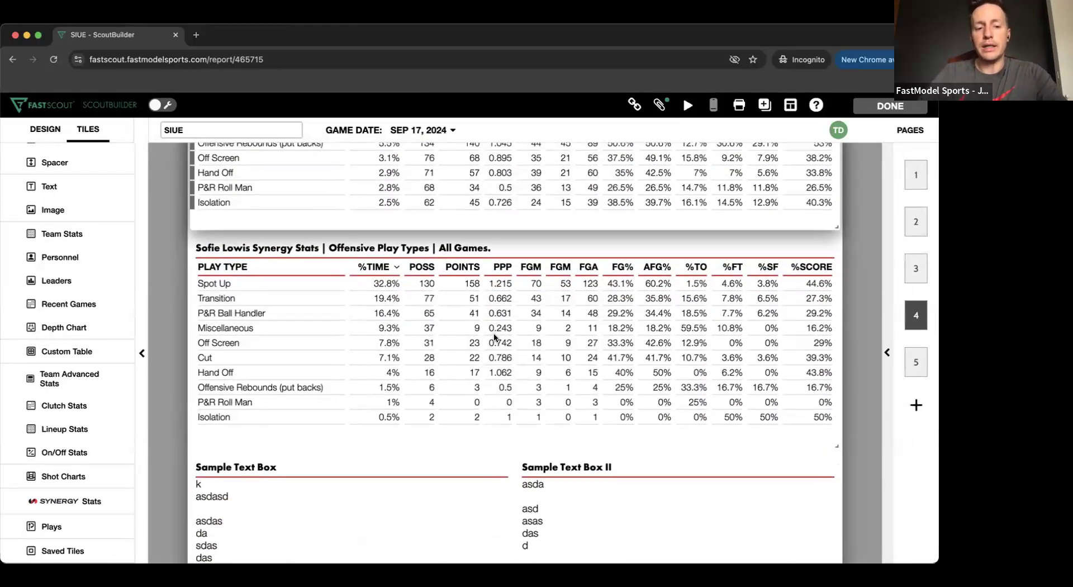
scroll(494, 335, "up", 10)
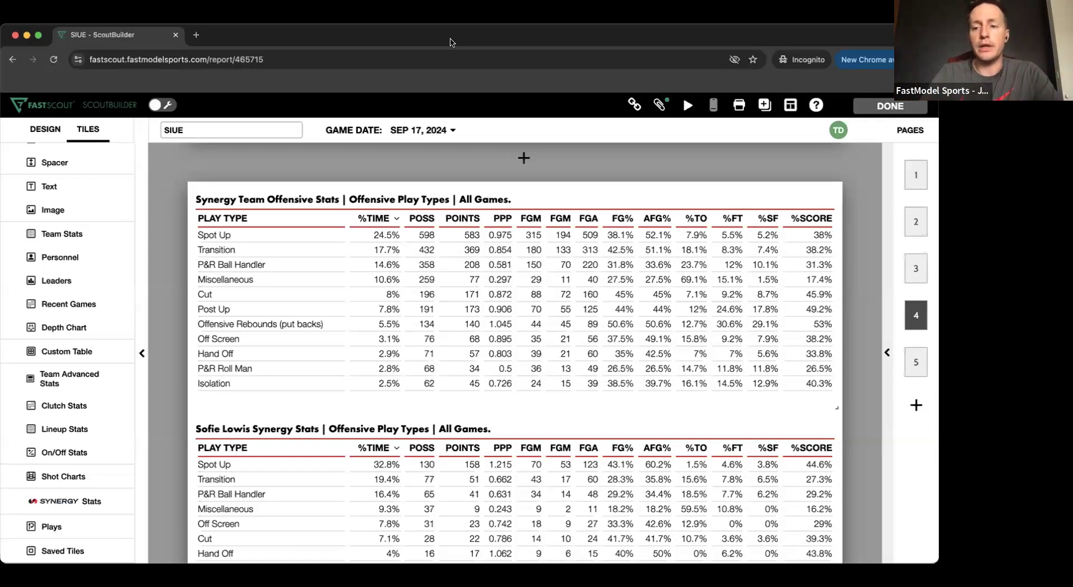
- Close the SIUE report and open SEMO's baseline play Go To Play from the plays library for editing
left_click(880, 105)
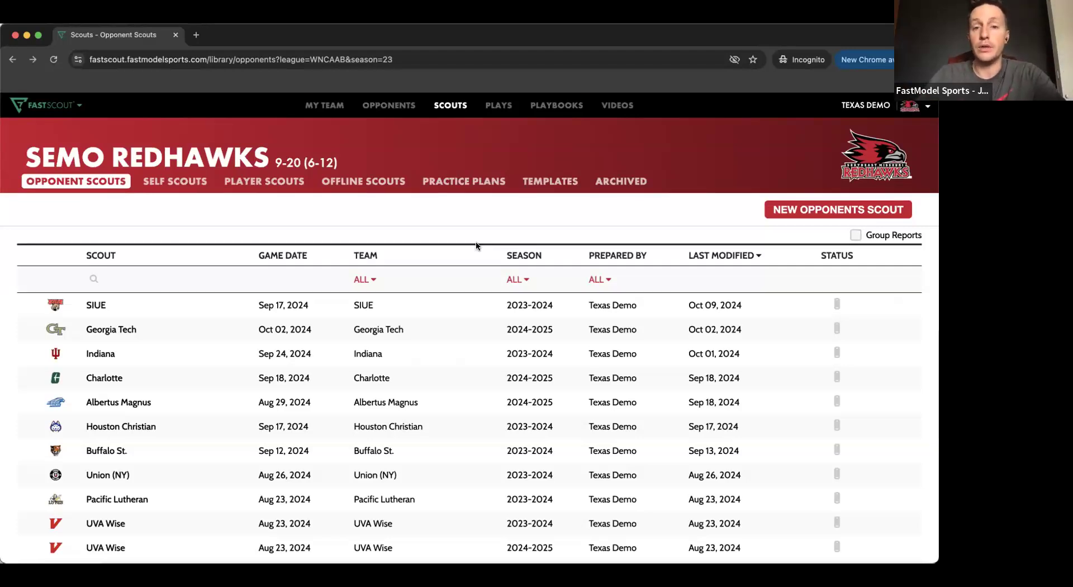
left_click(495, 106)
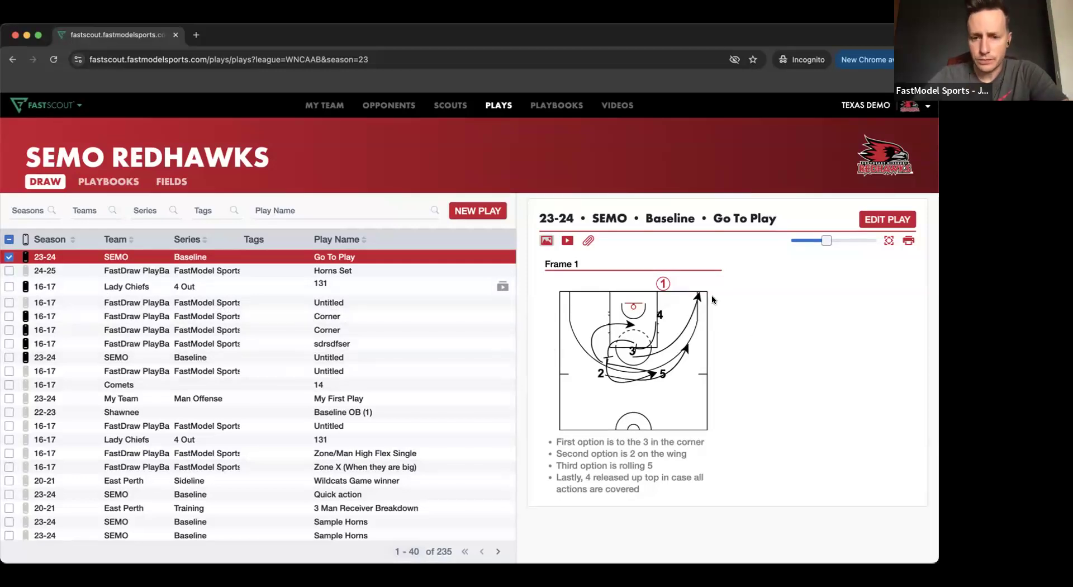
left_click(891, 219)
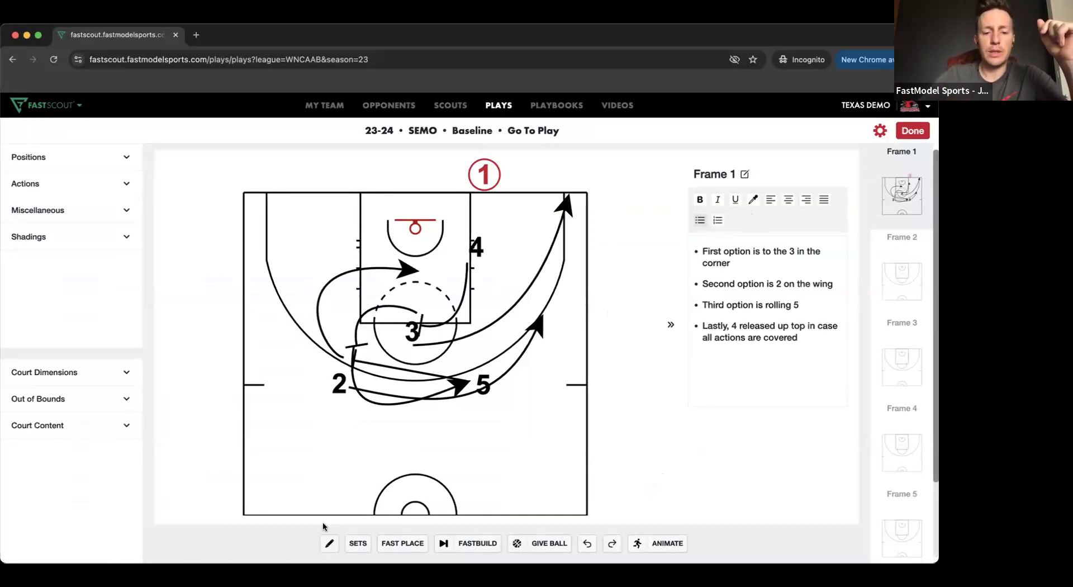
- Turn on freehand drawing, try a curved action line on the court's left wing, and discard it
left_click(329, 542)
mouse_move(258, 315)
left_mouse_down()
mouse_move(263, 221)
mouse_move(328, 219)
left_mouse_up()
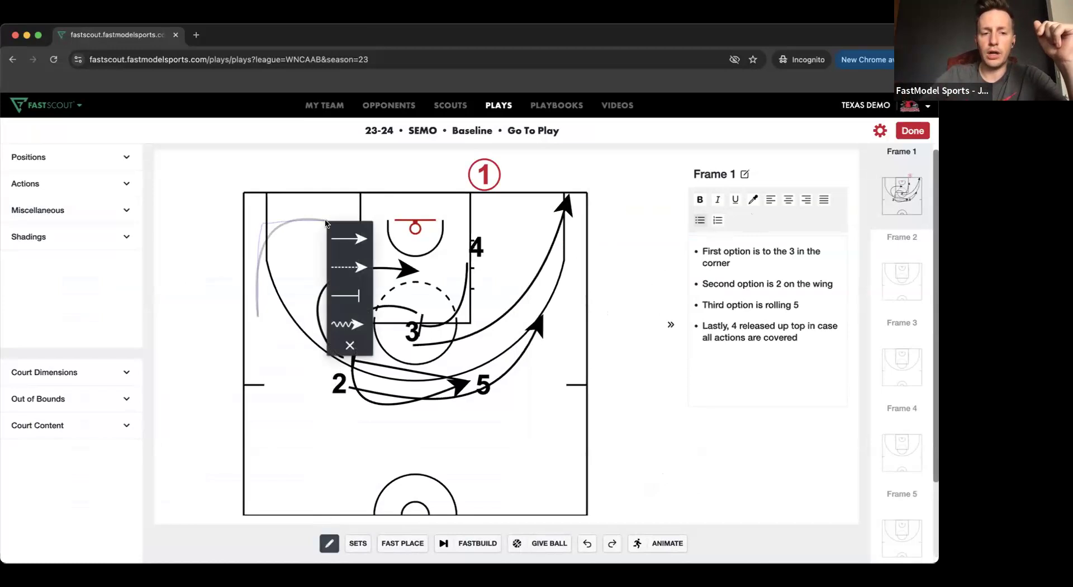
left_click(350, 345)
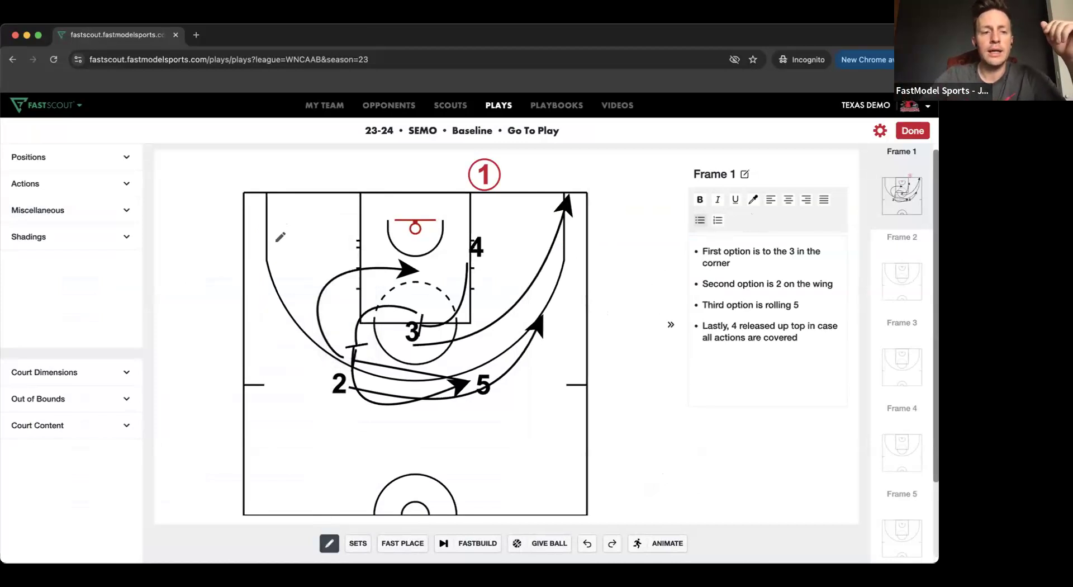
- Look through the drawing elements offered under Positions, Actions and Miscellaneous
left_click(44, 154)
left_click(61, 155)
left_click(69, 180)
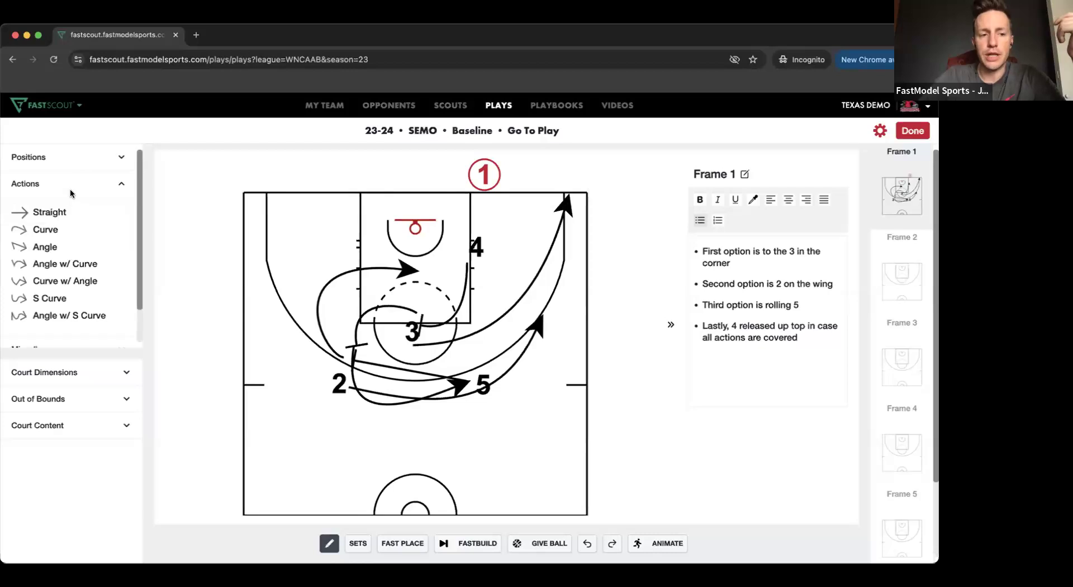
left_click(72, 215)
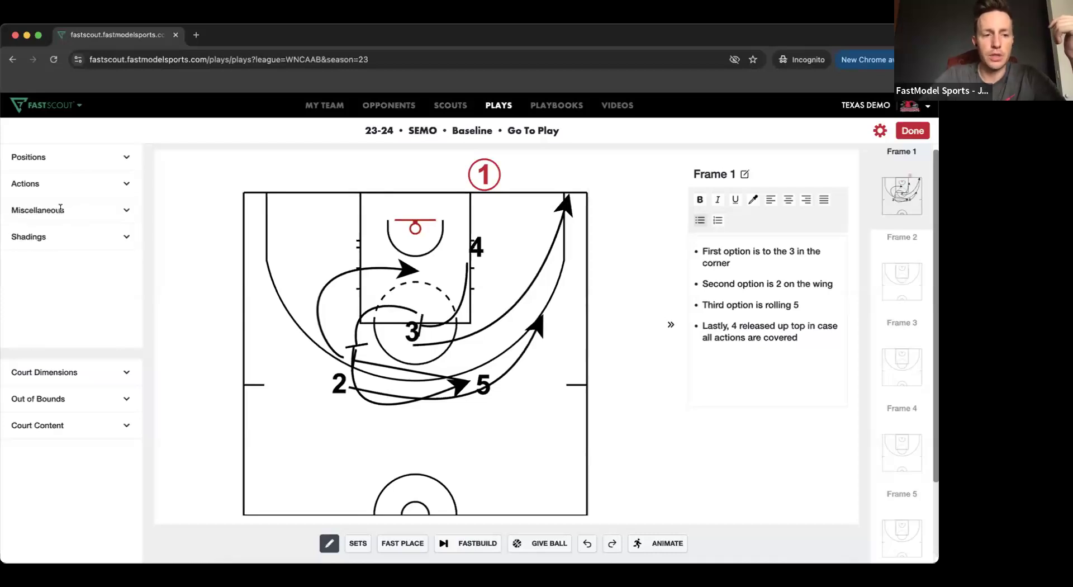
left_click(125, 214)
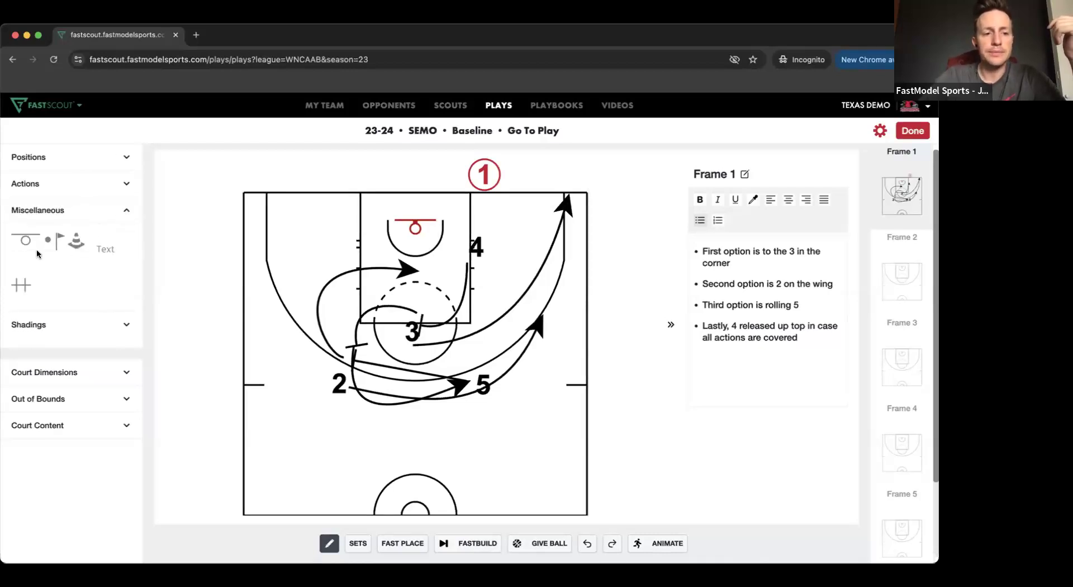
left_click(115, 208)
- Place a yellow oval shading left of the lane in frame 1, and remove it again
left_click(99, 236)
mouse_move(34, 274)
left_mouse_down()
mouse_move(307, 279)
mouse_move(314, 246)
left_mouse_up()
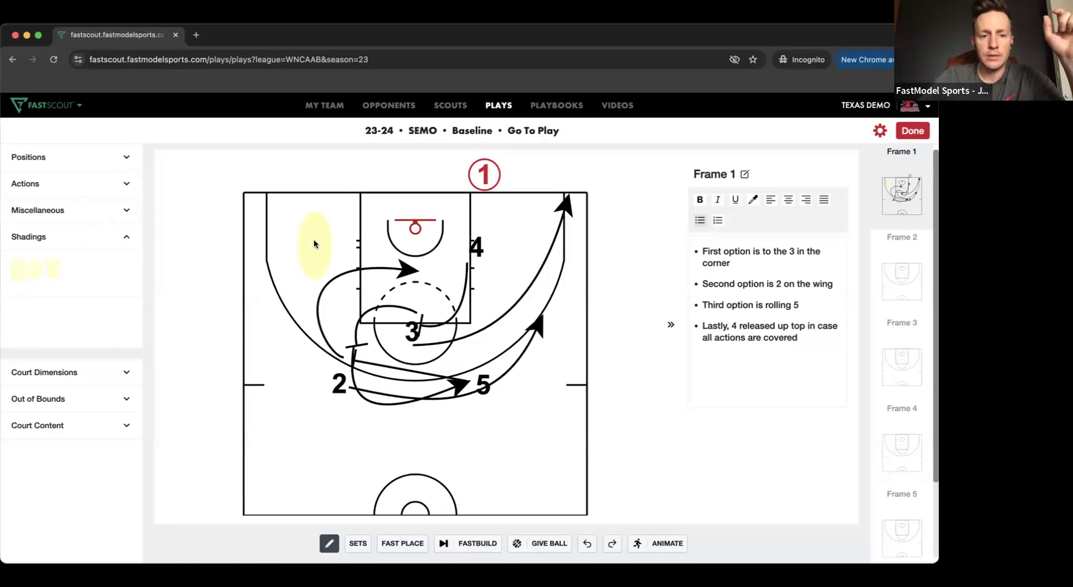
right_click(315, 242)
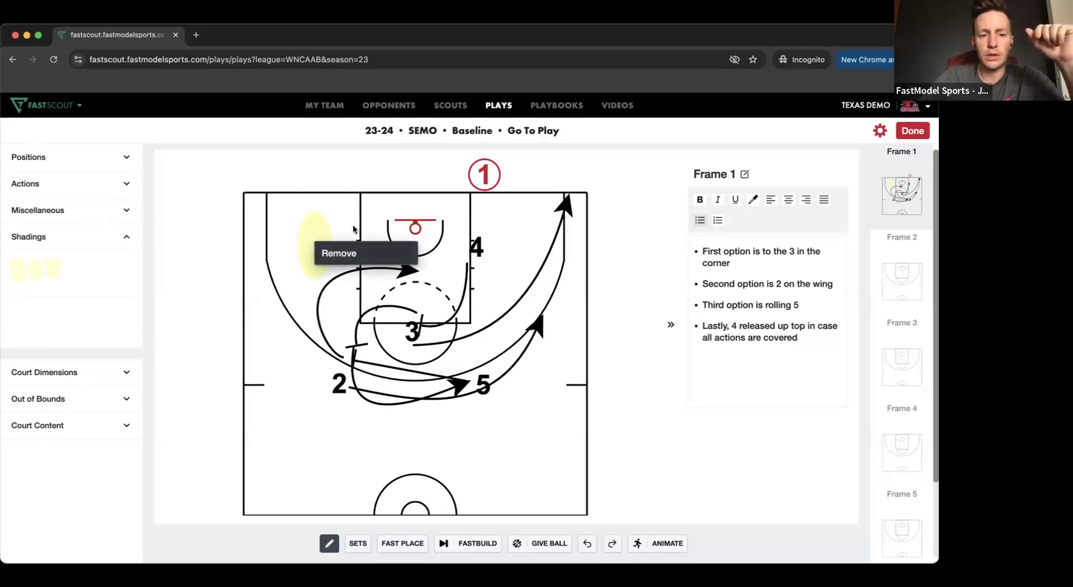
left_click(351, 246)
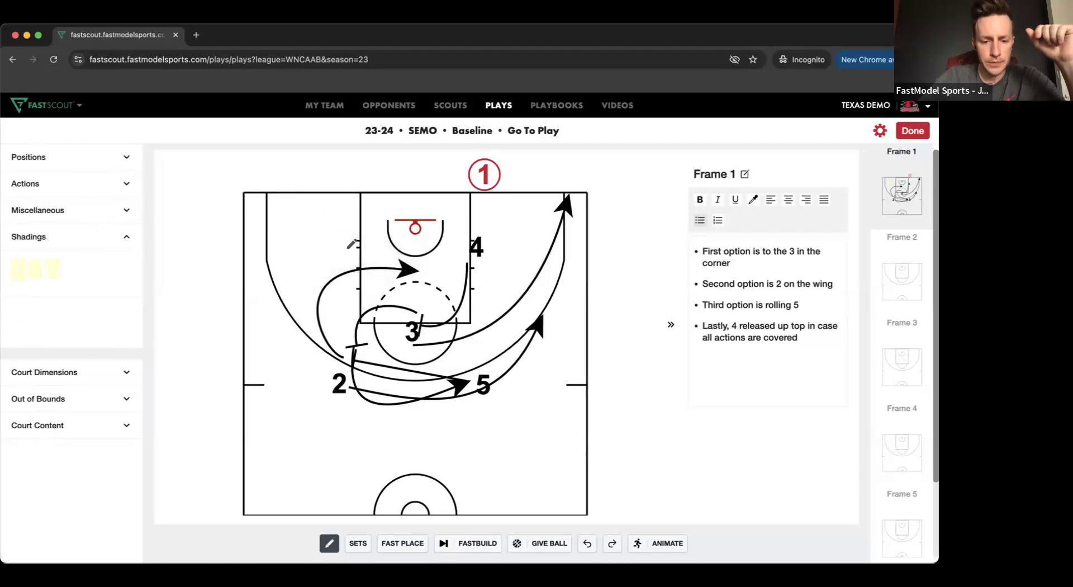
- Look through the Court Dimensions and Out of Bounds options
left_click(60, 372)
left_click(55, 400)
left_click(54, 400)
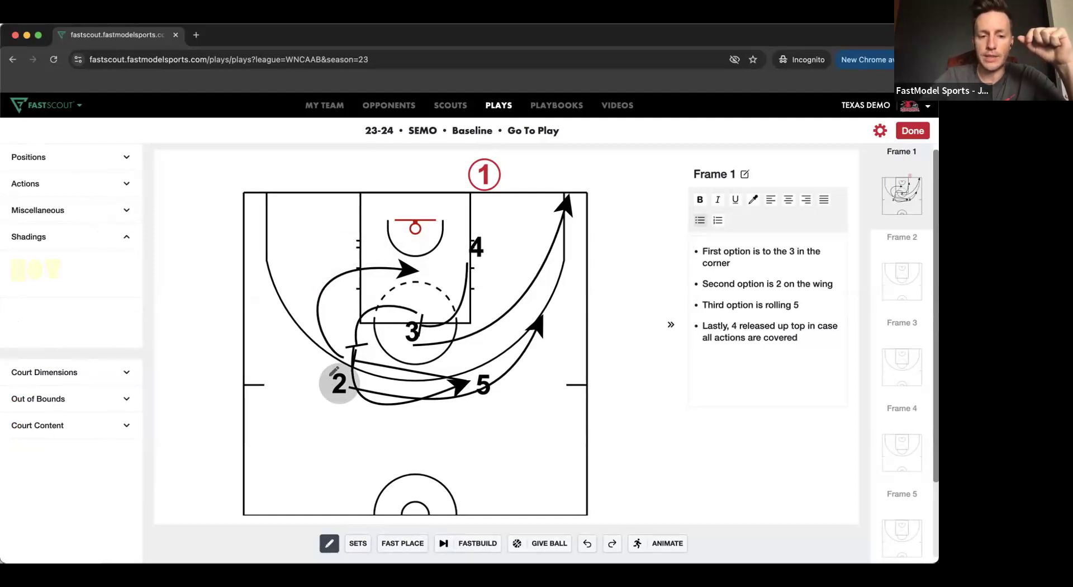
- Try a freehand action line from player 2 up the left wing, and discard it
left_click_drag(334, 370, 283, 282)
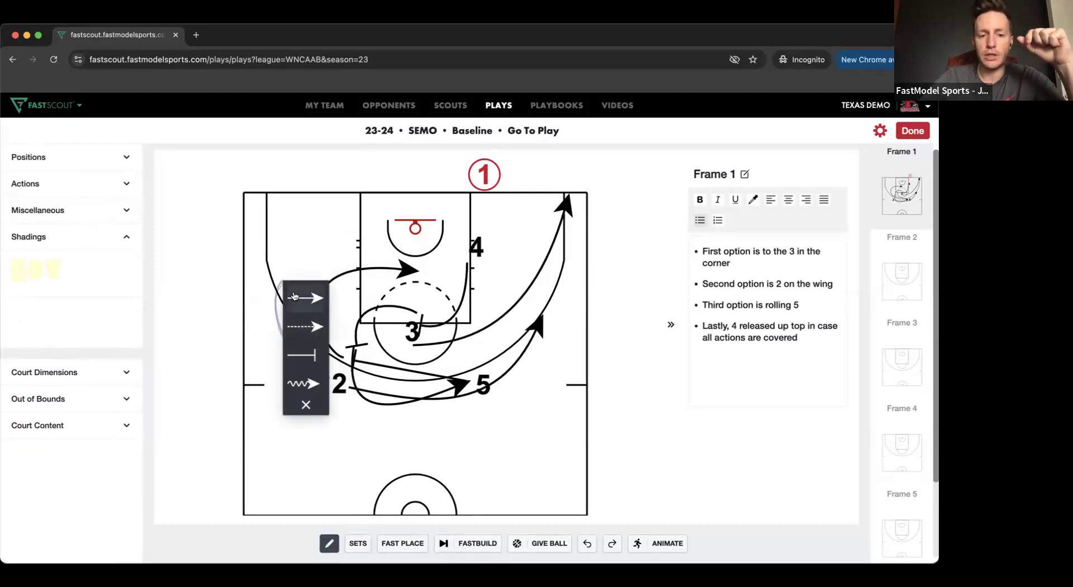
left_click(307, 403)
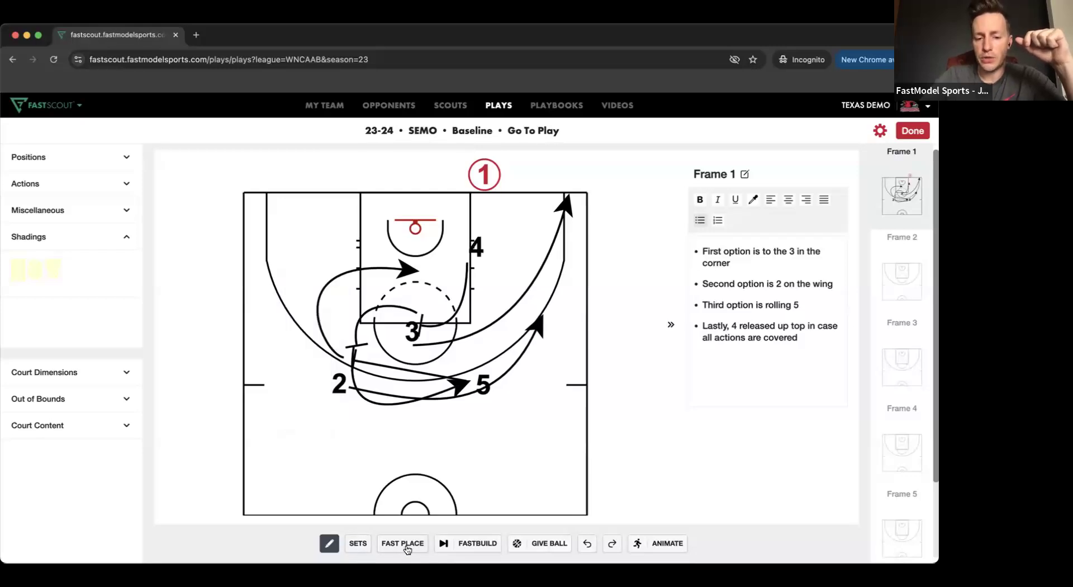
- Advance the play to a new second frame with FastBuild, and go back to frame 1
left_click(490, 545)
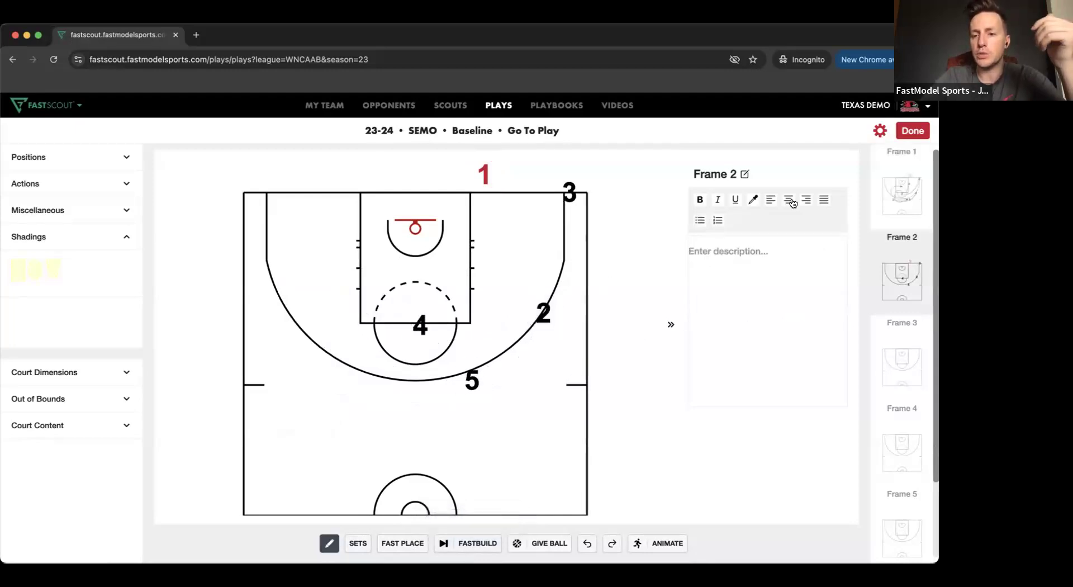
left_click(916, 197)
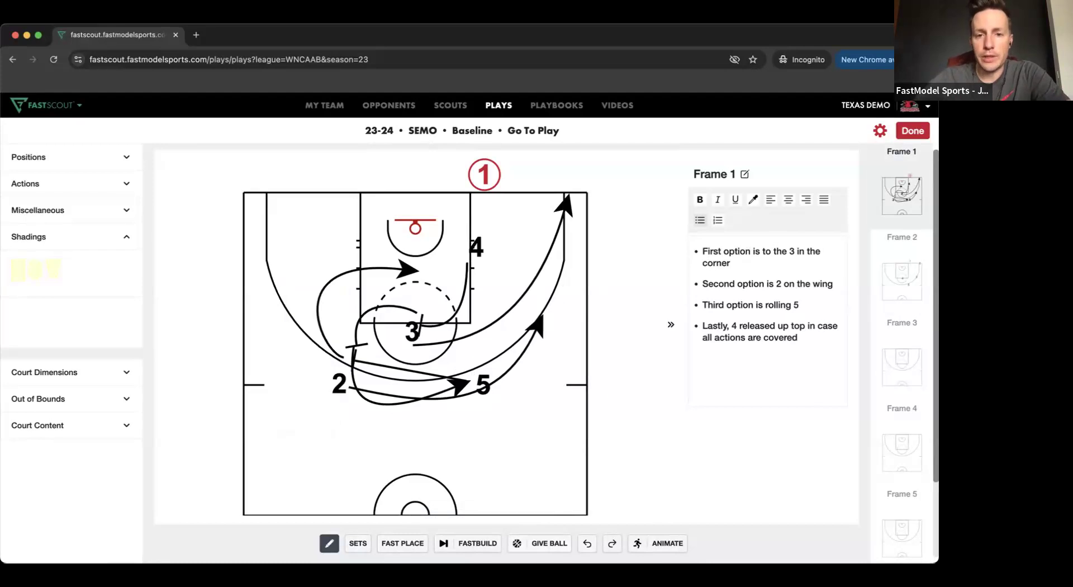
- In frame 1's animation timeline, delay the movements of players 2 and 3 to start just after 01:00
left_click(657, 550)
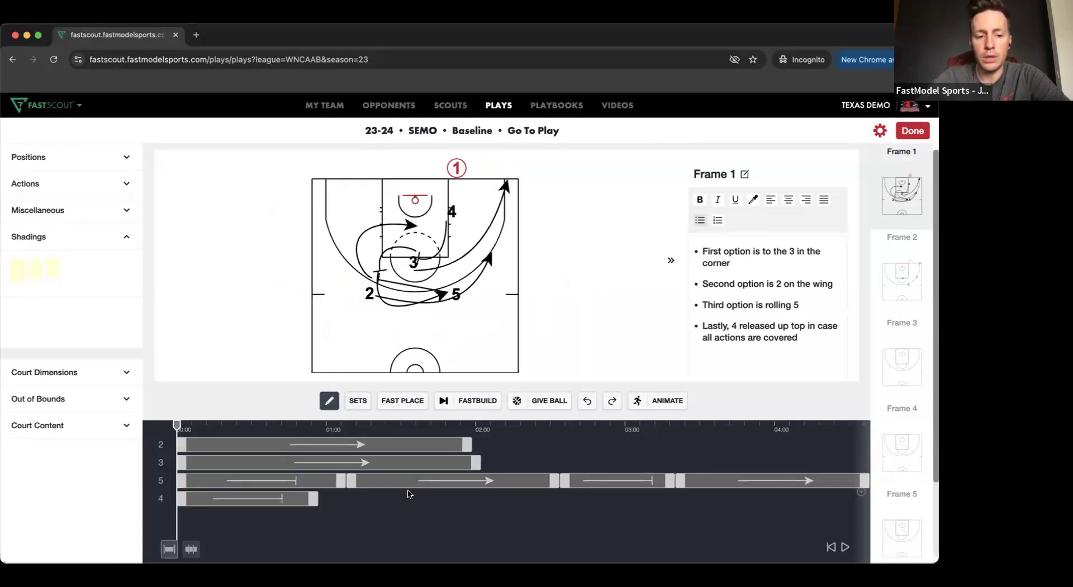
left_click_drag(336, 446, 538, 445)
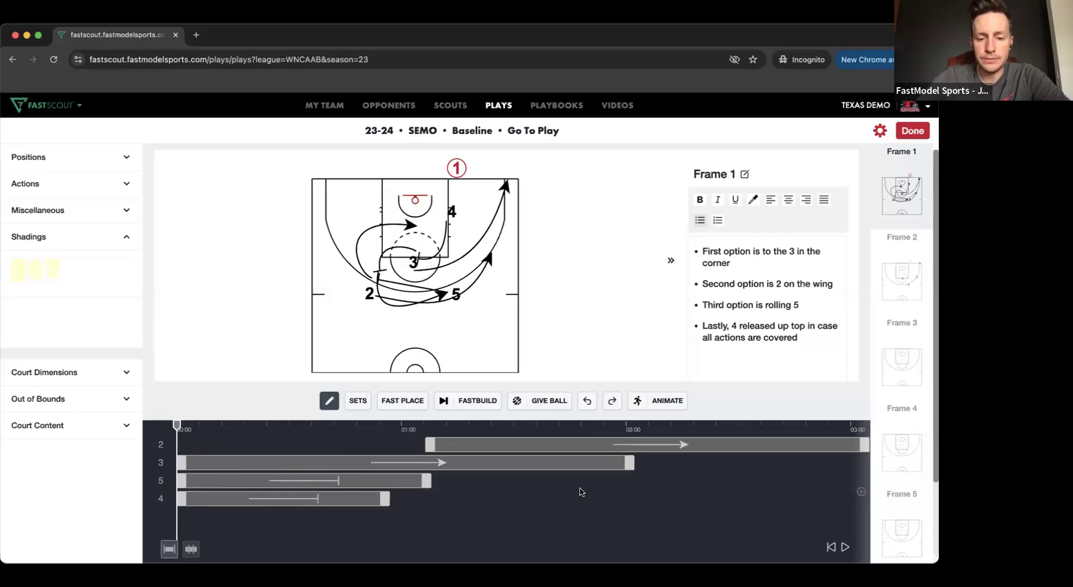
left_click(861, 491)
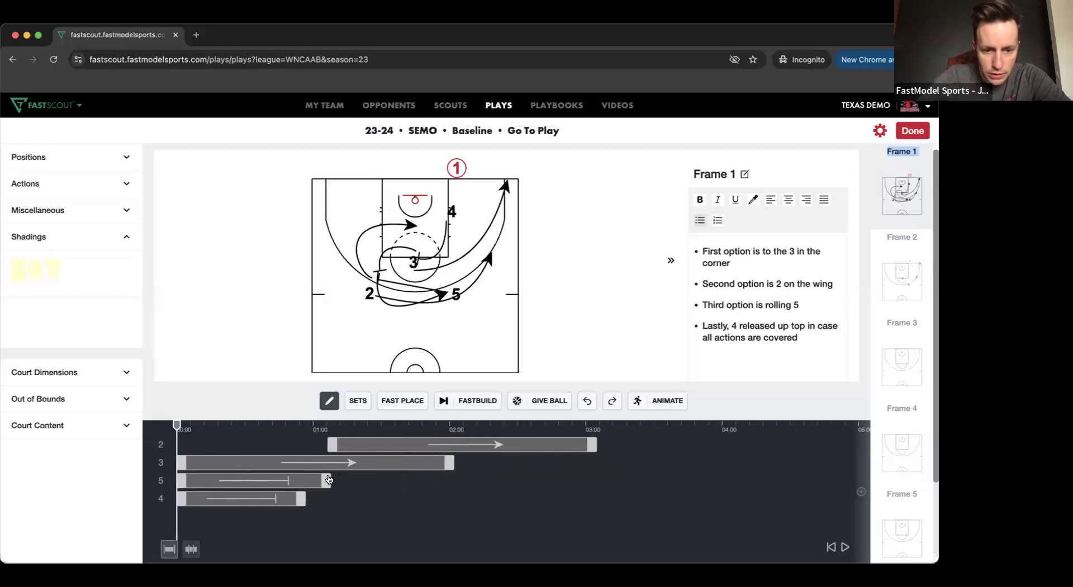
left_click_drag(366, 462, 478, 451)
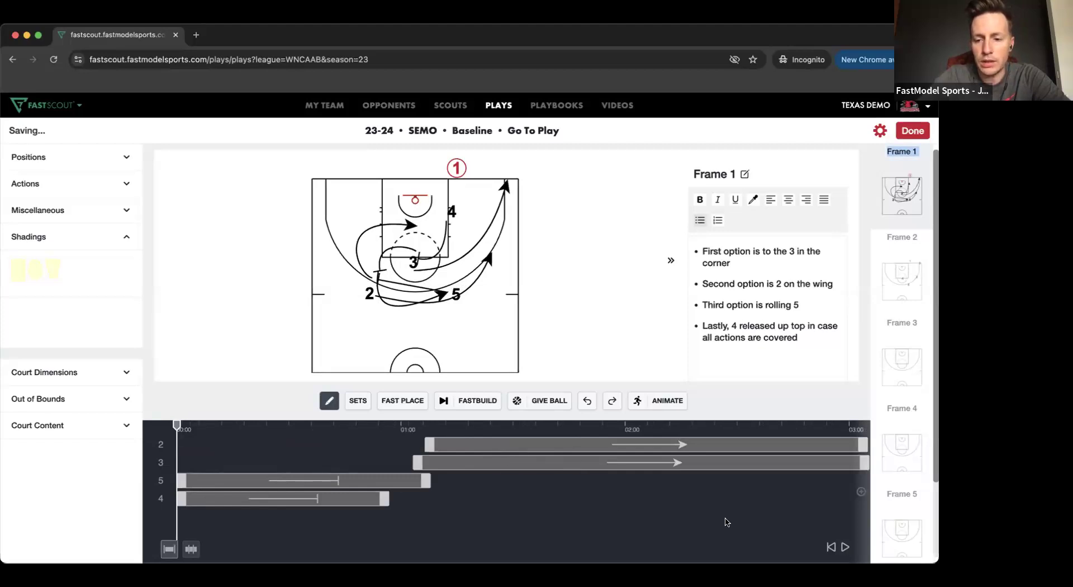
- Preview the retimed frame 1 animation, pause it, and finish editing the play
left_click(845, 548)
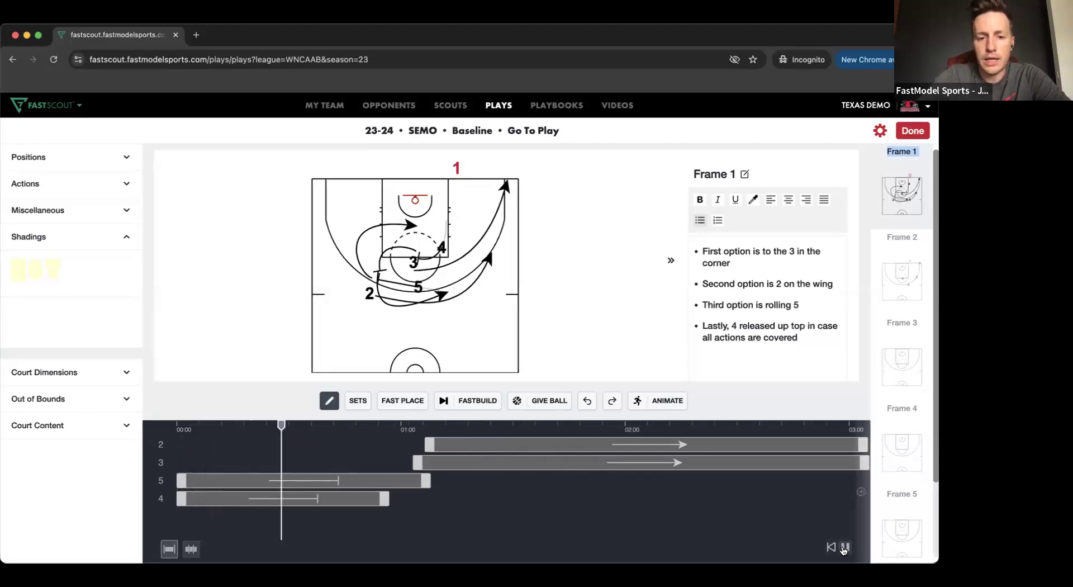
left_click(845, 548)
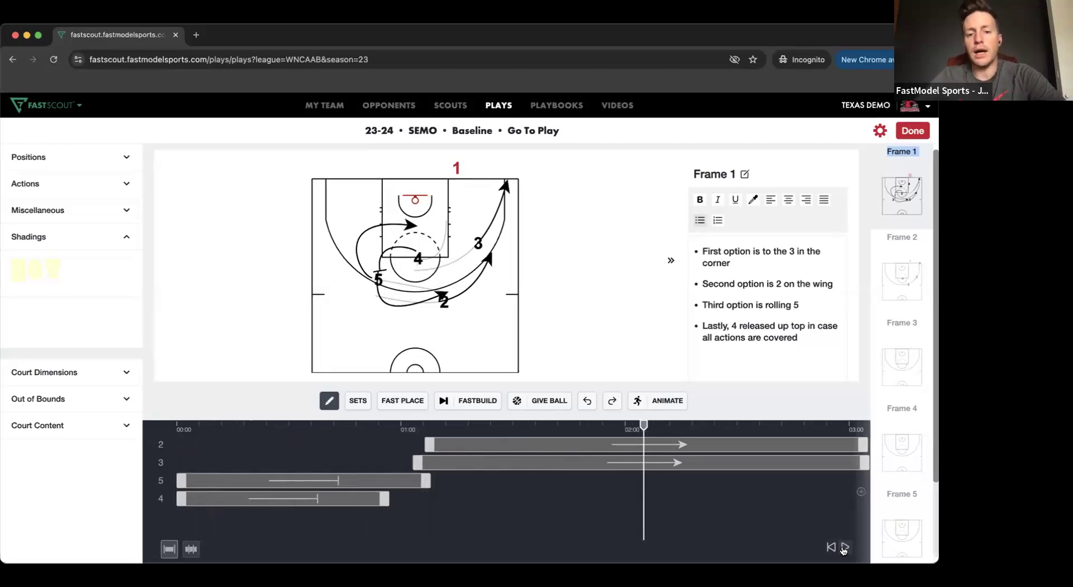
left_click(912, 129)
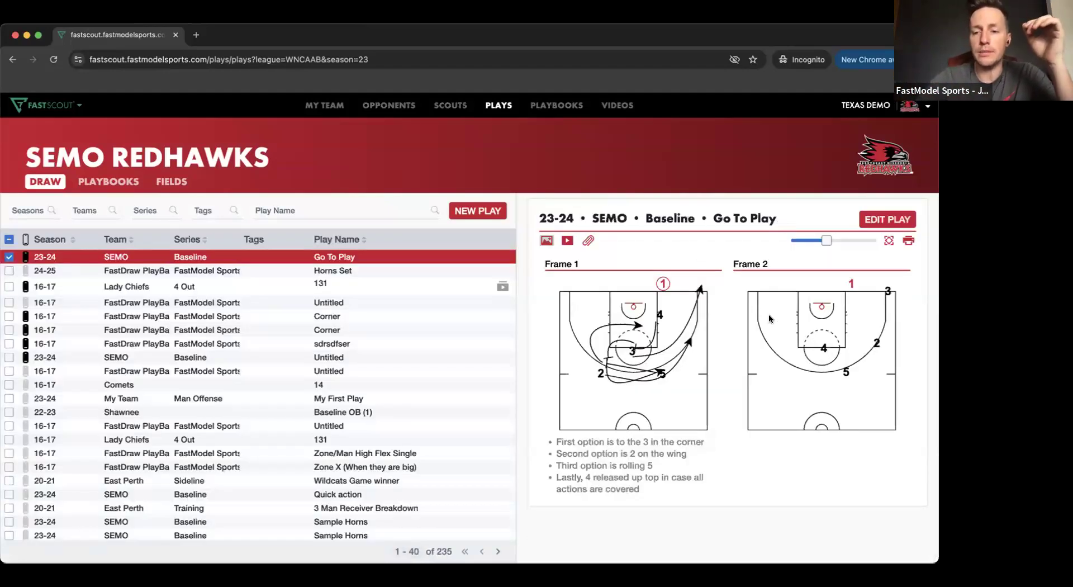
- Play the Go To Play animation, and review the play's attachments and the sources for adding one
left_click(565, 241)
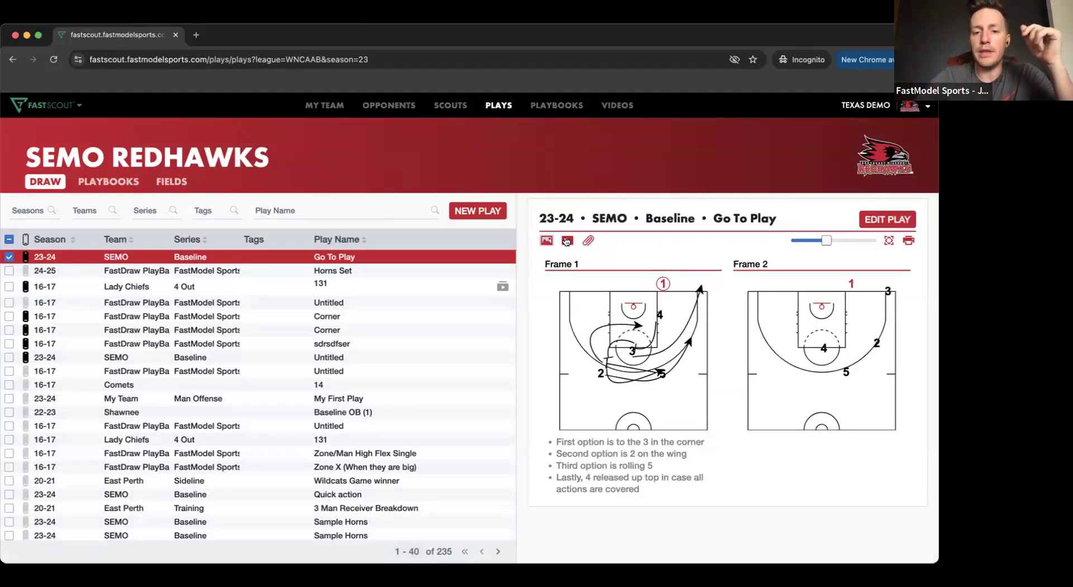
left_click(755, 395)
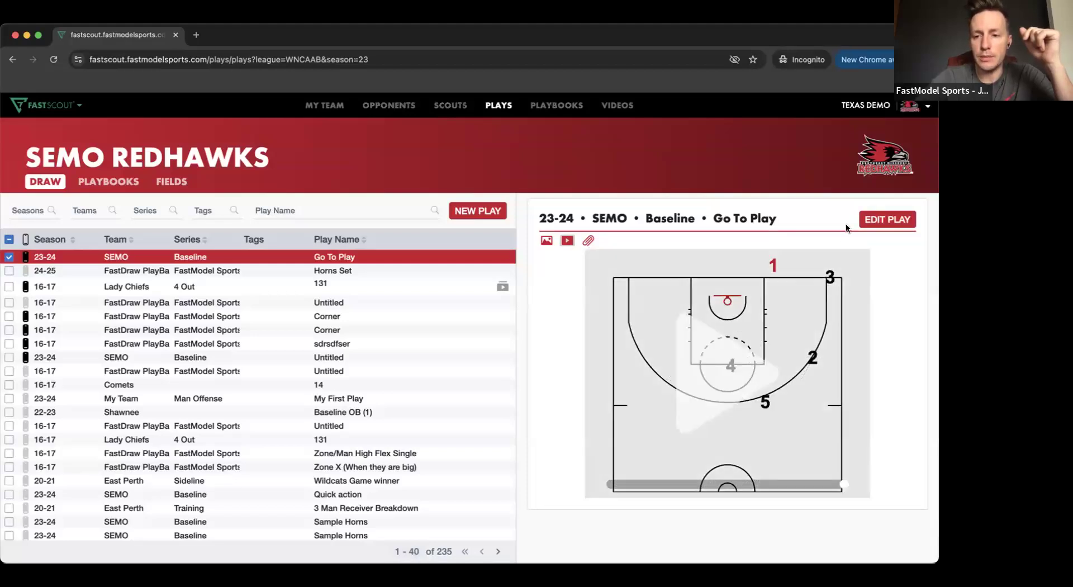
left_click(588, 240)
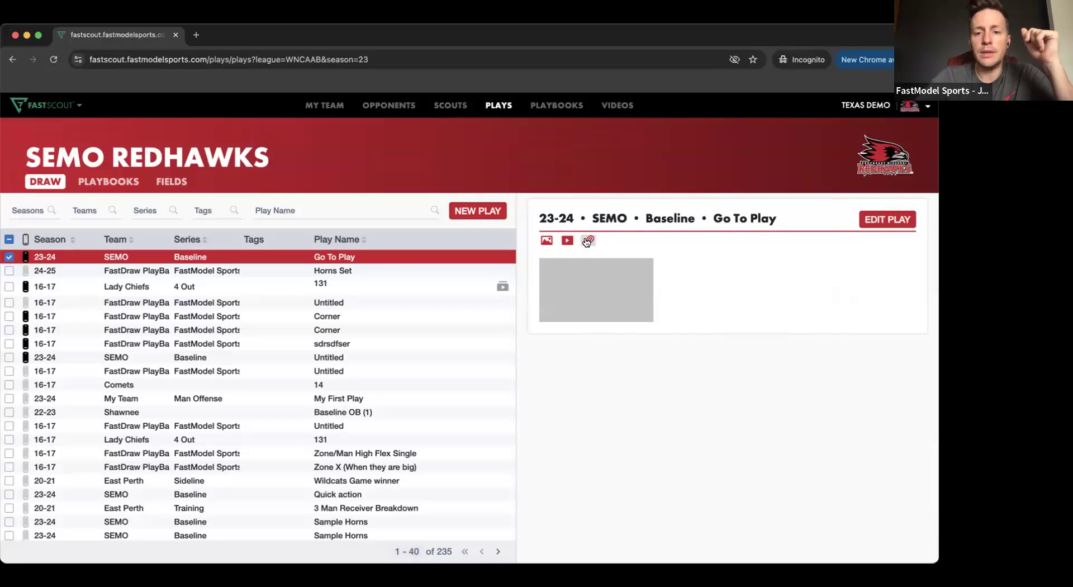
left_click(603, 288)
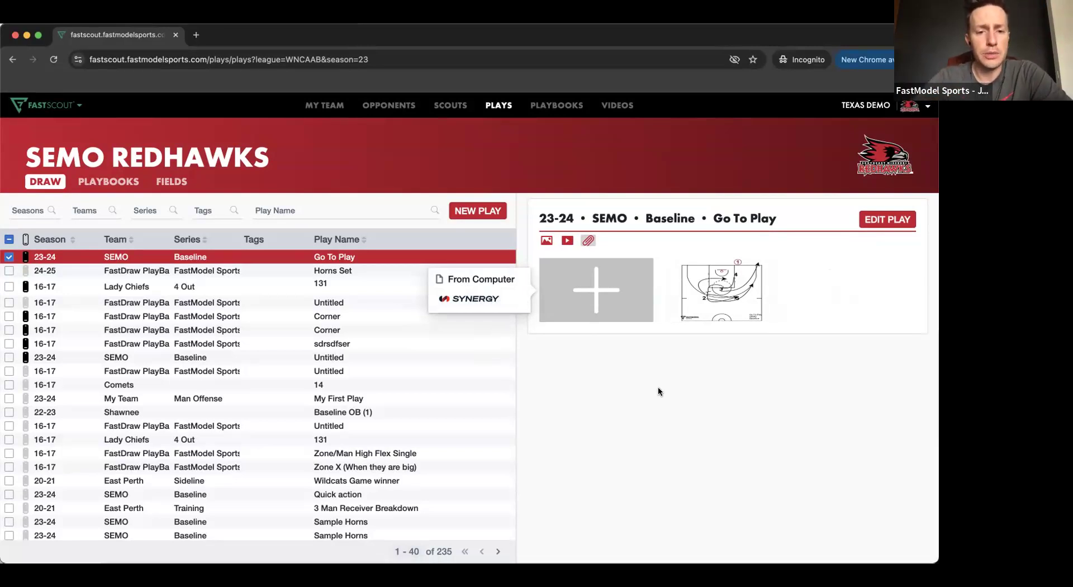
left_click(626, 388)
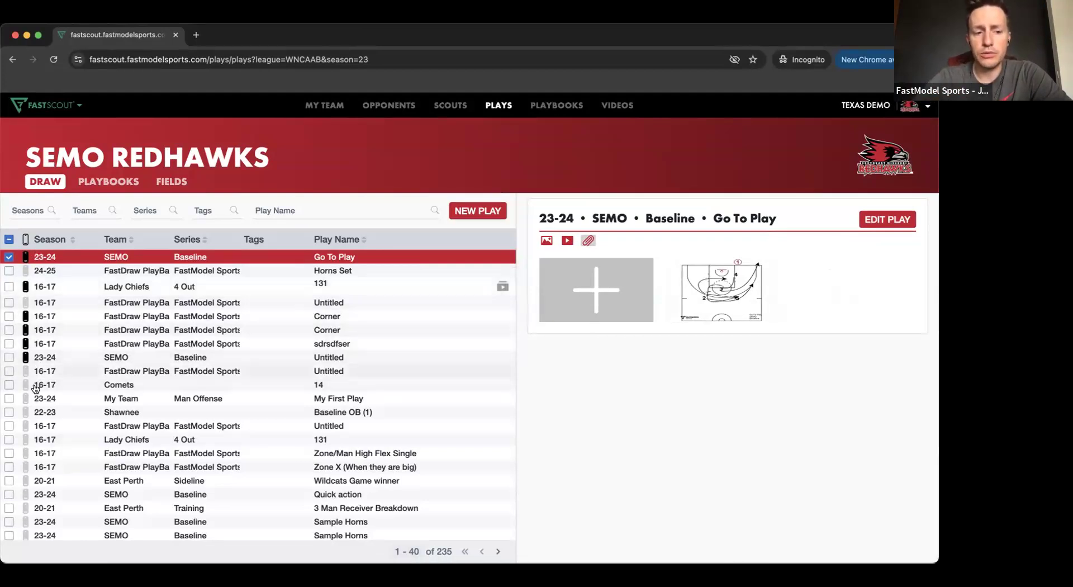
- Review which coaches, scouts and players have mobile access to Go To Play, and leave the settings without saving
left_click(26, 257)
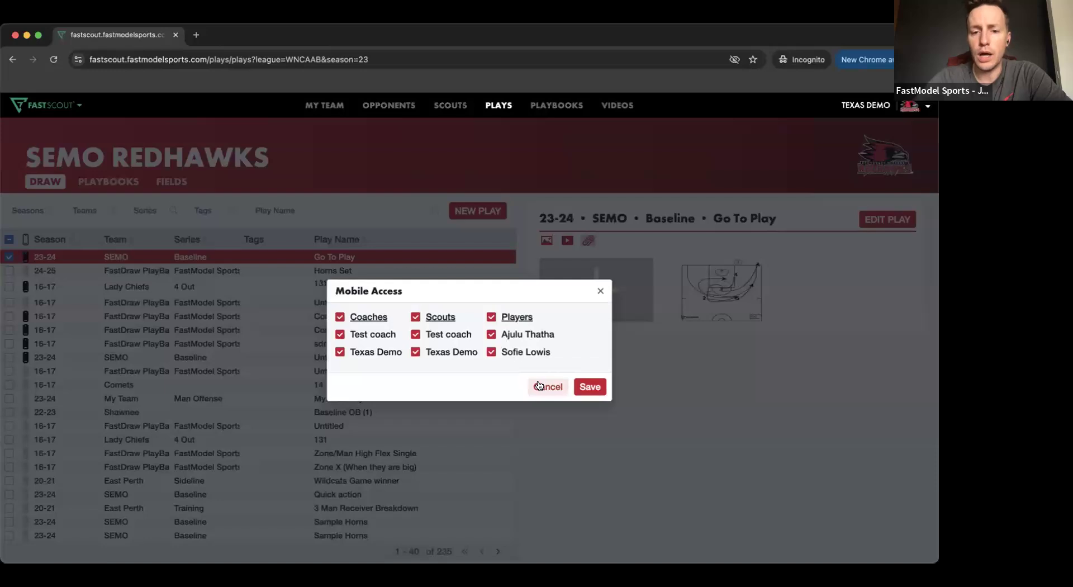
left_click(538, 386)
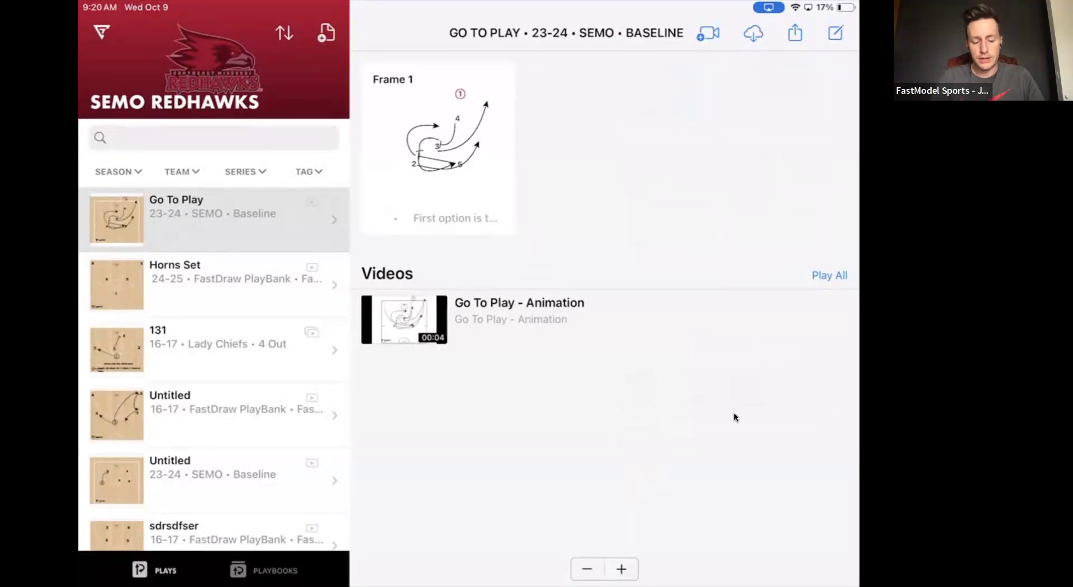
- In the FastModel tablet app, browse the plays list and play the Go To Play animation video
scroll(214, 369, "down", 1)
scroll(214, 369, "up", 1)
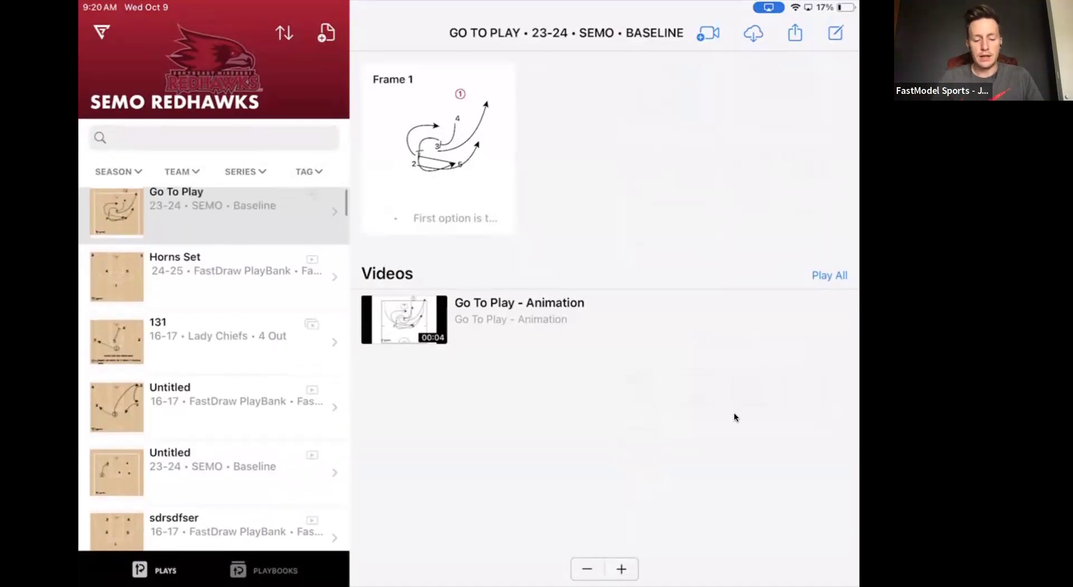
left_click(405, 319)
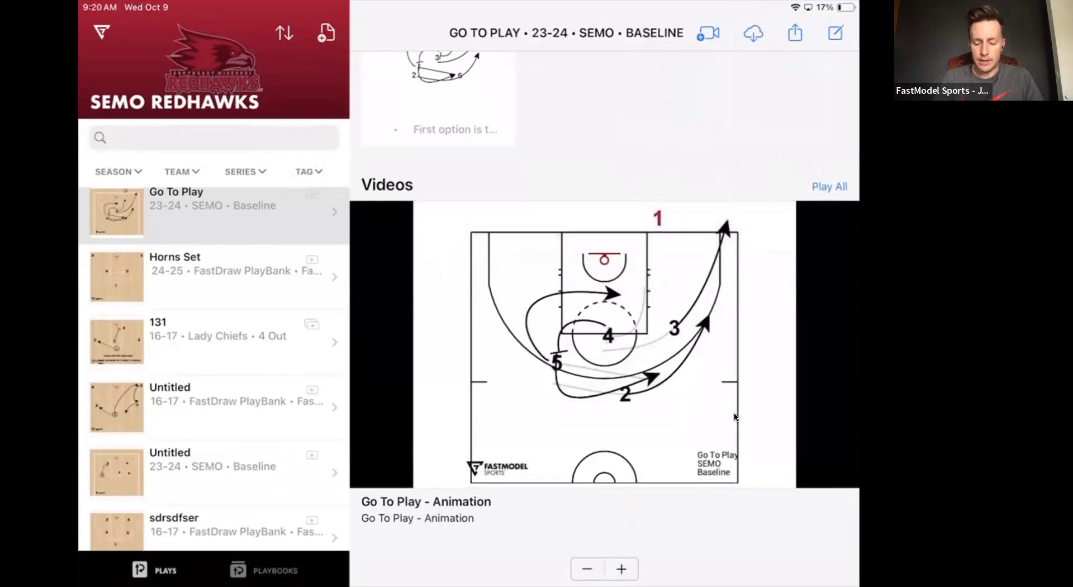
- Pause the Go To Play animation and open the Horns Set play
left_click(605, 346)
left_click(606, 346)
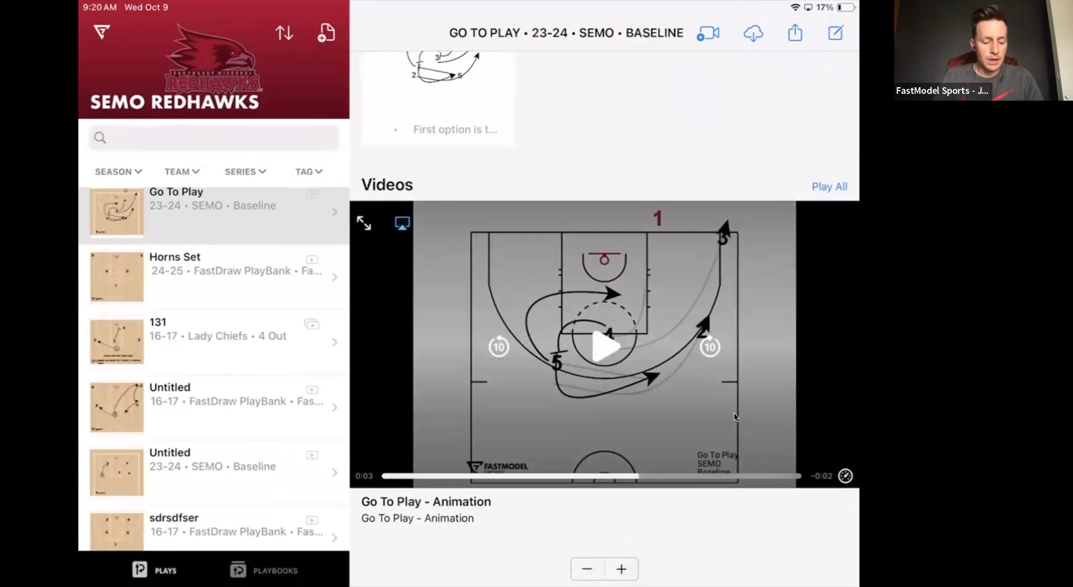
left_click(213, 274)
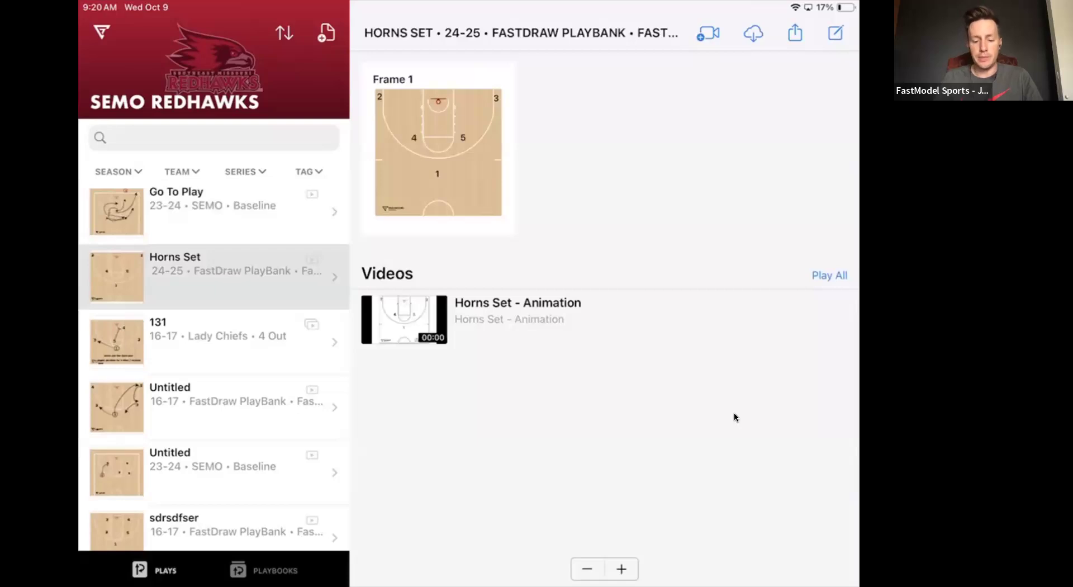
- Open frame 1 of Horns Set, draw a screen line from player 1 toward the left wing, and undo it
left_click(438, 152)
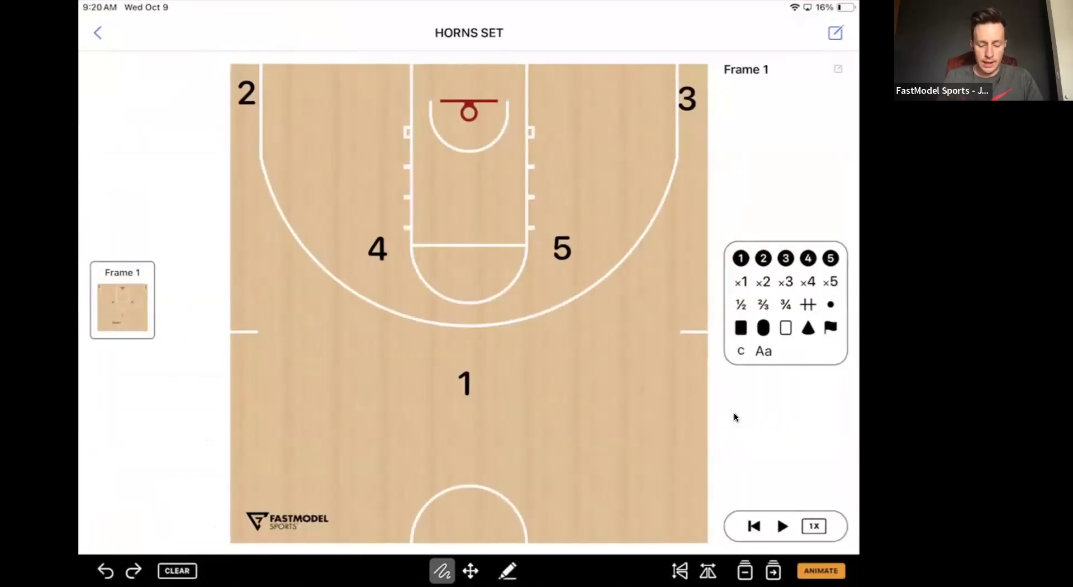
mouse_move(450, 367)
left_mouse_down()
mouse_move(335, 295)
mouse_move(314, 263)
left_mouse_up()
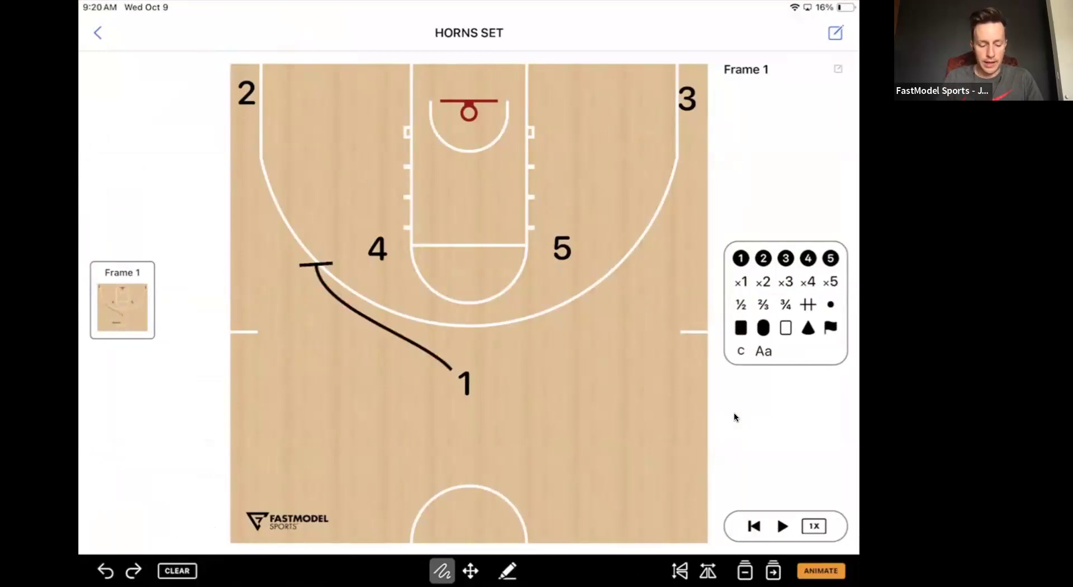
left_click(105, 571)
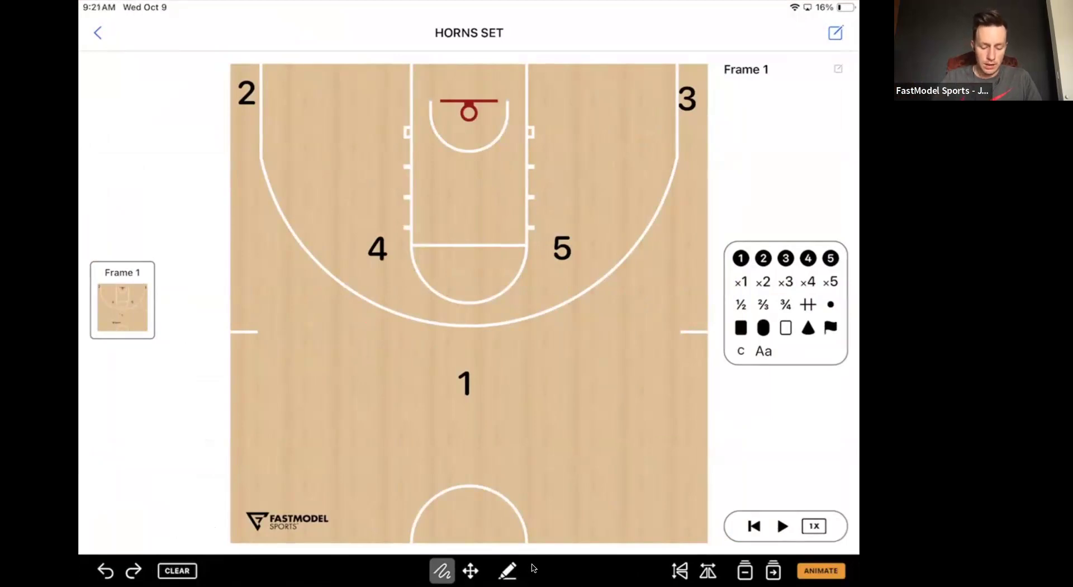
- Mark up frame 1 freehand in black with a circled player 1, a screen by player 4 and a path to the wing, and discard the markup
left_click(508, 571)
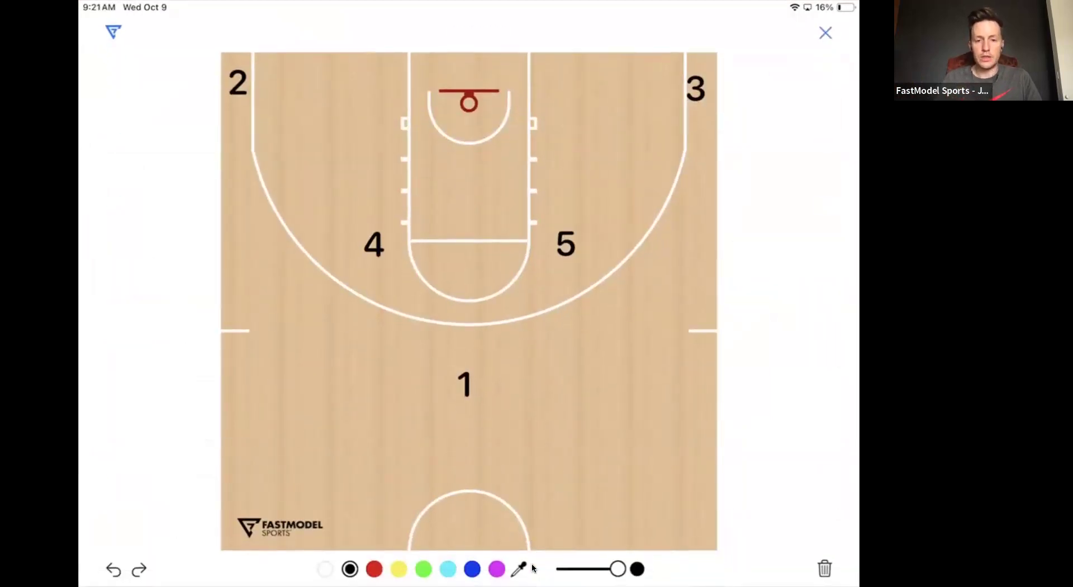
mouse_move(468, 350)
left_mouse_down()
mouse_move(502, 385)
mouse_move(466, 348)
mouse_move(421, 376)
mouse_move(443, 375)
mouse_move(315, 252)
left_mouse_up()
left_click_drag(383, 254, 440, 322)
left_click_drag(456, 301, 425, 337)
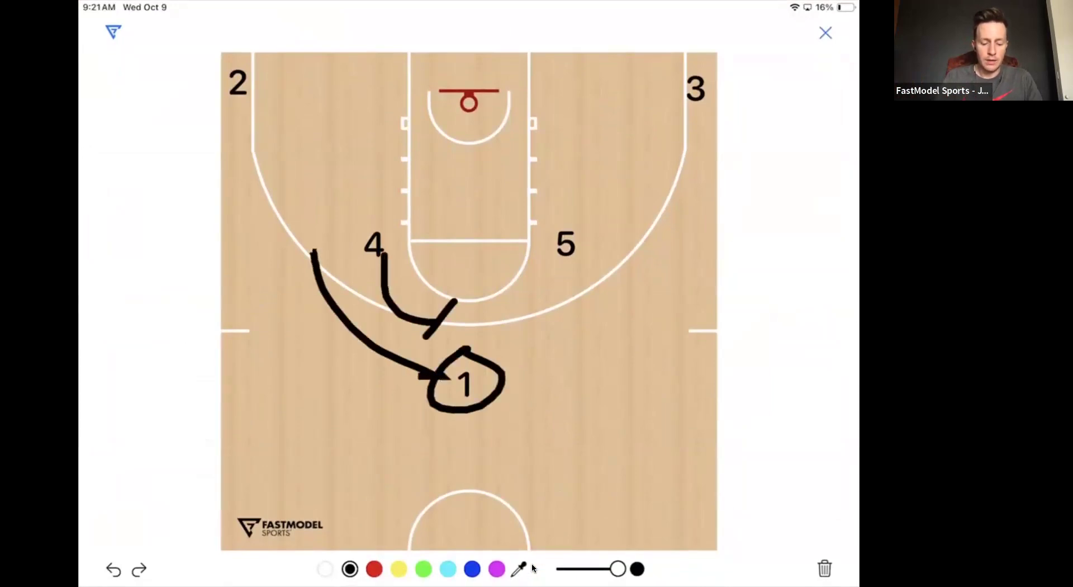
left_click_drag(279, 256, 333, 267)
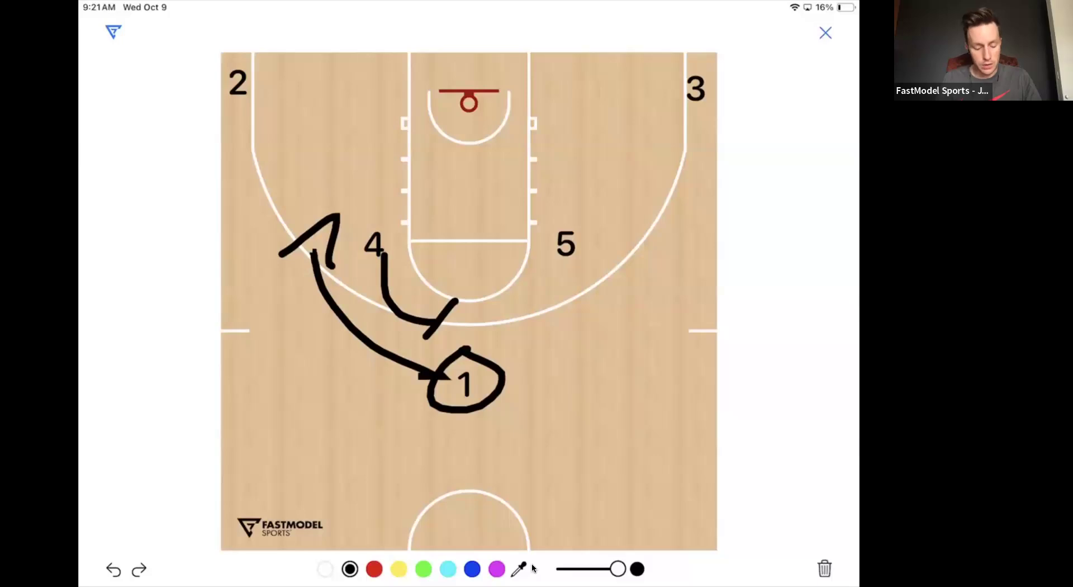
key("Escape")
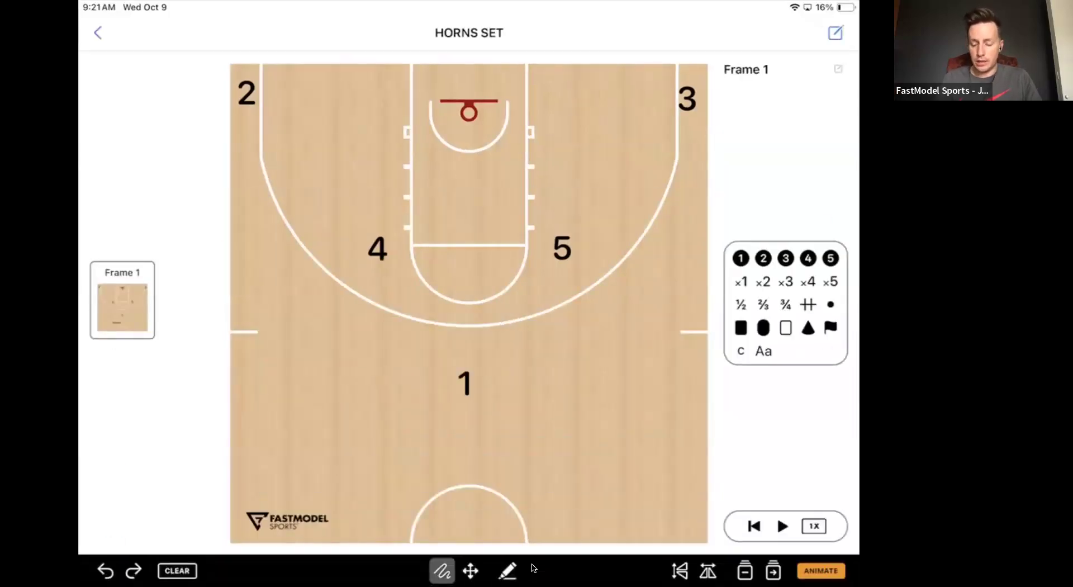
- Return to the Go To Play details and view the options for adding a video to the play
left_click(820, 572)
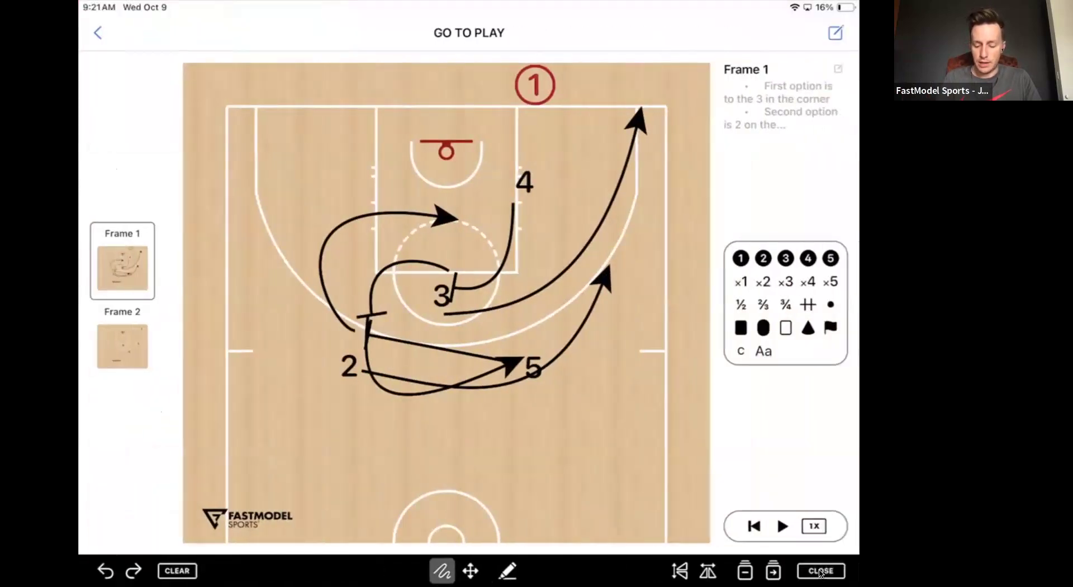
left_click(820, 572)
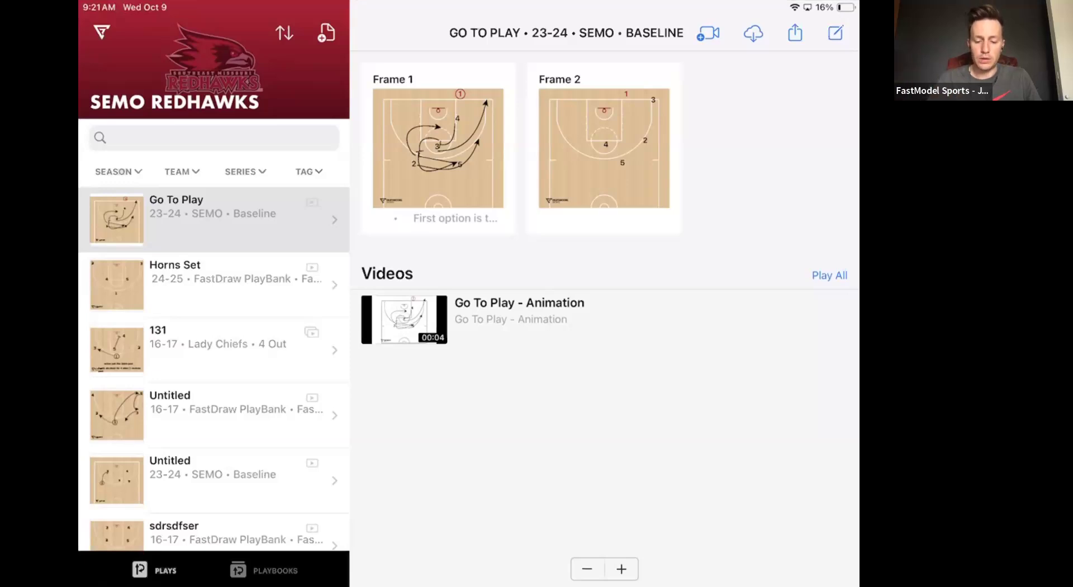
left_click(708, 33)
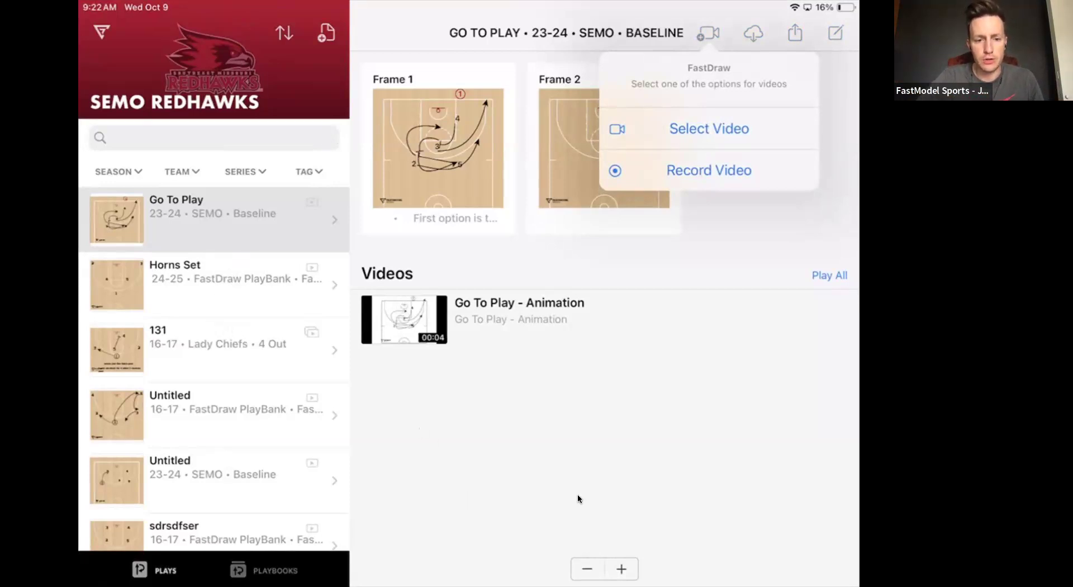
- Switch to FastScout in the browser, open the SIUE opponent scout, and collapse the Scout Assistant
key("super+Tab")
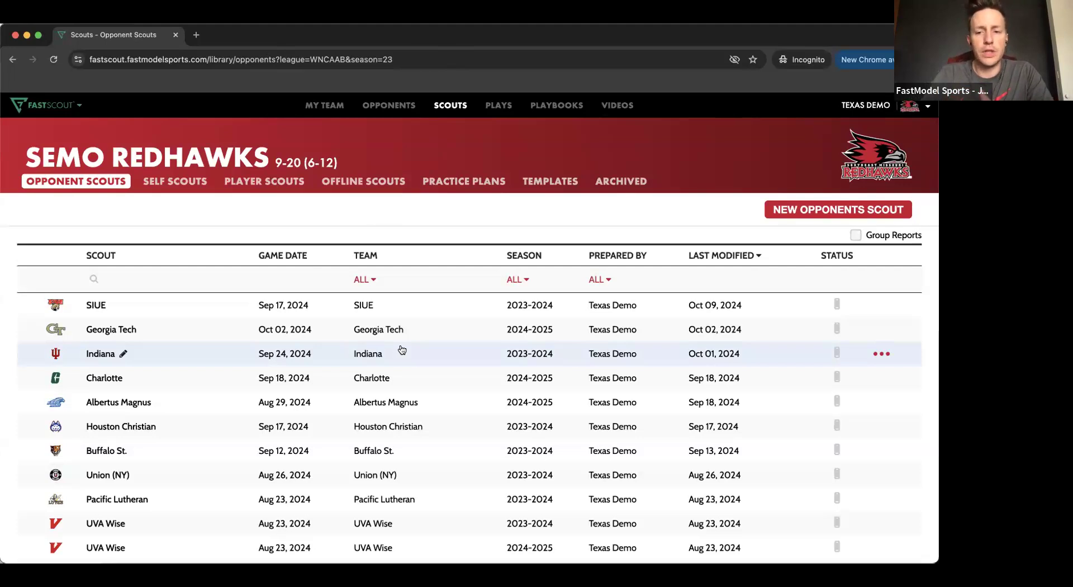
mouse_move(837, 305)
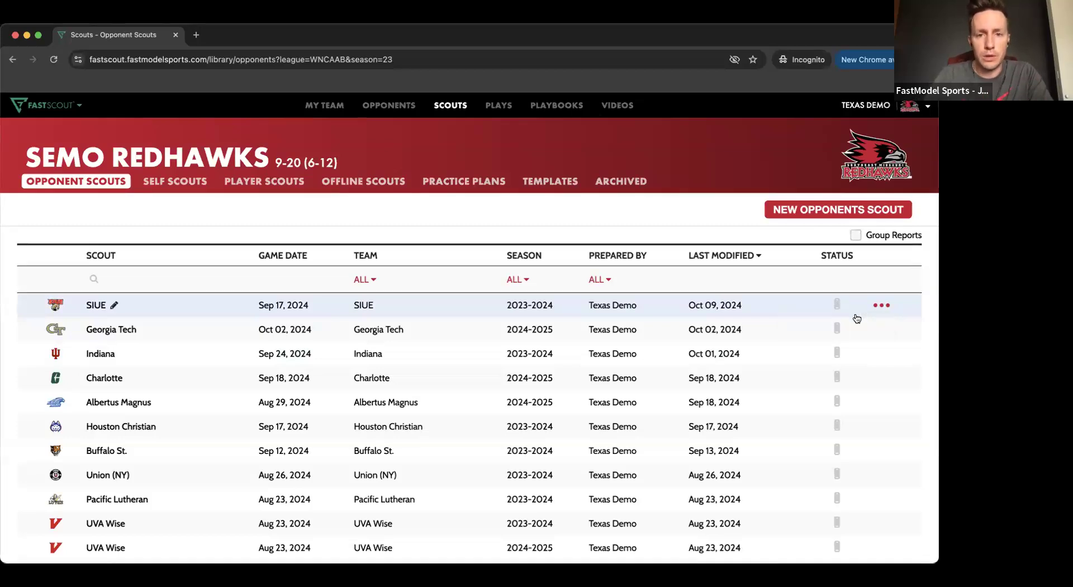
left_click(437, 307)
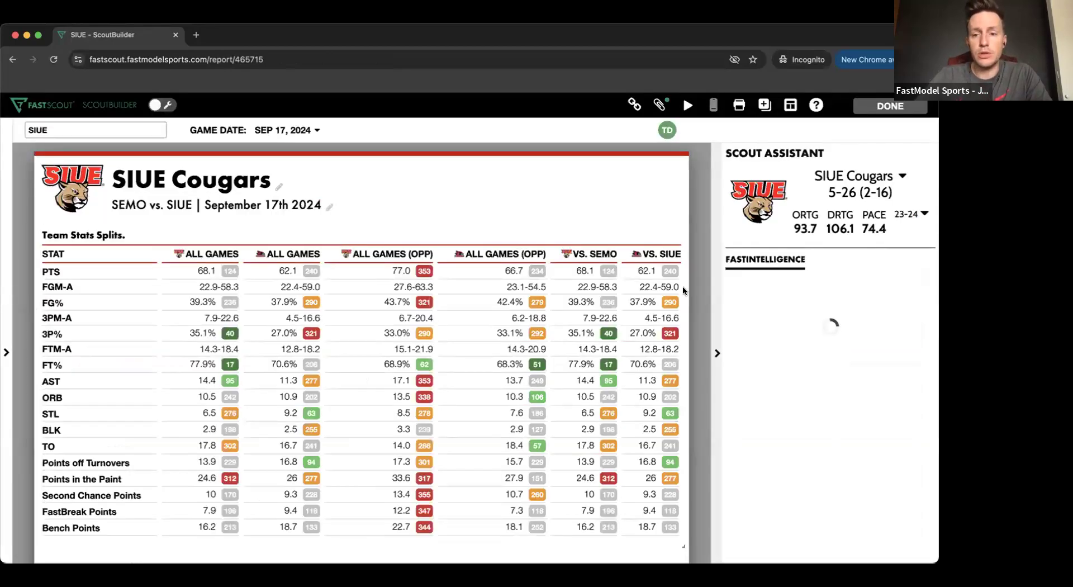
left_click(718, 349)
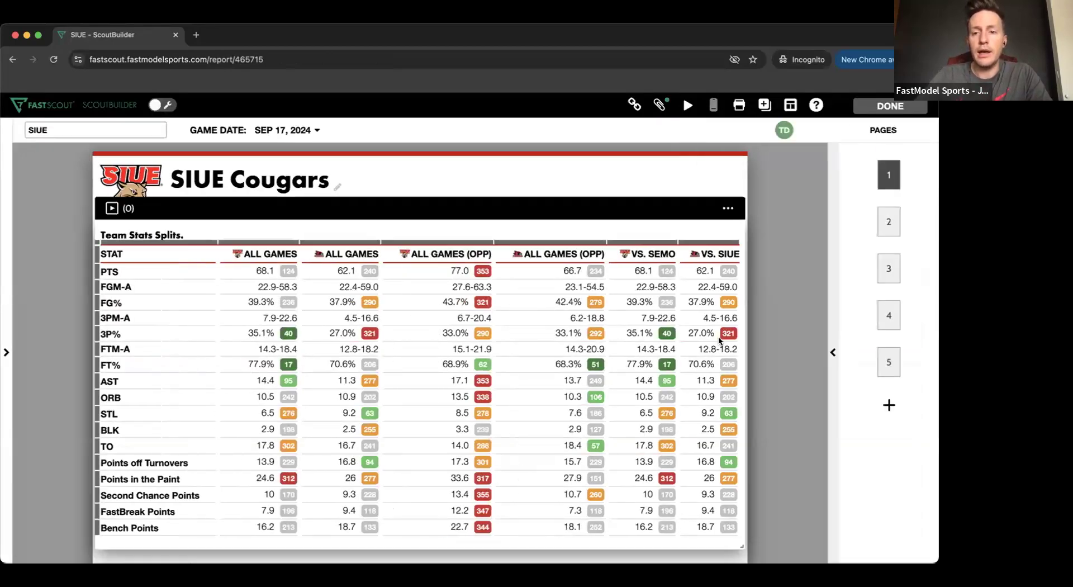
- Open the scout's video attachments and resume the interrupted Sportscode upload with Butler Final.zip
left_click(660, 105)
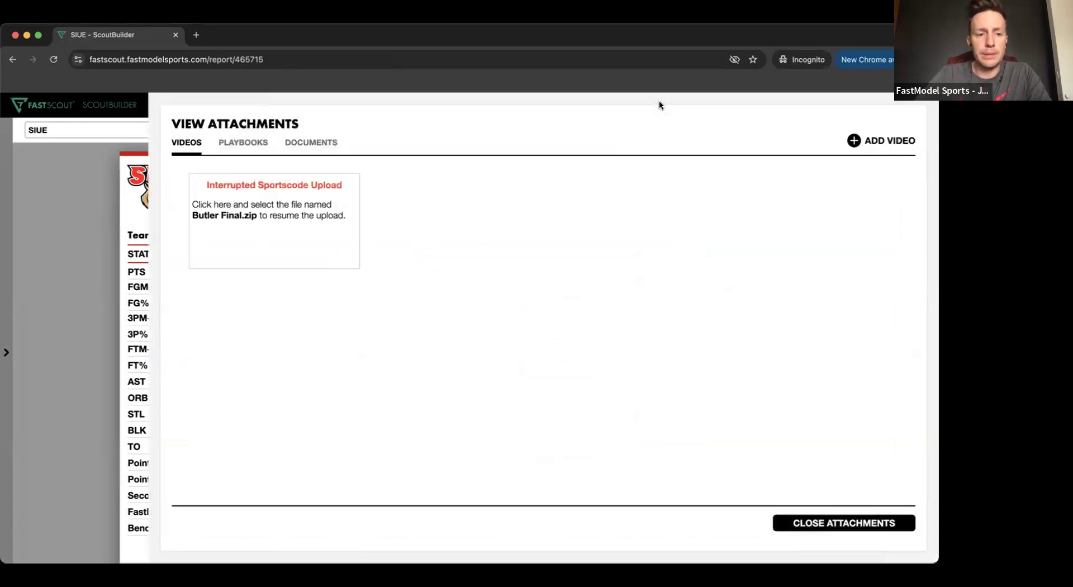
left_click(290, 189)
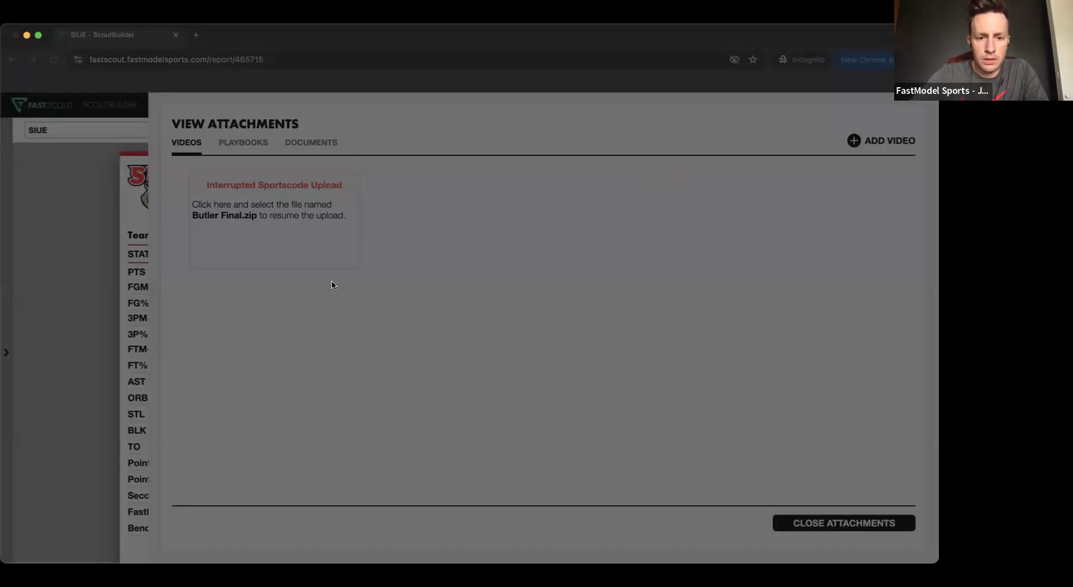
left_click(699, 400)
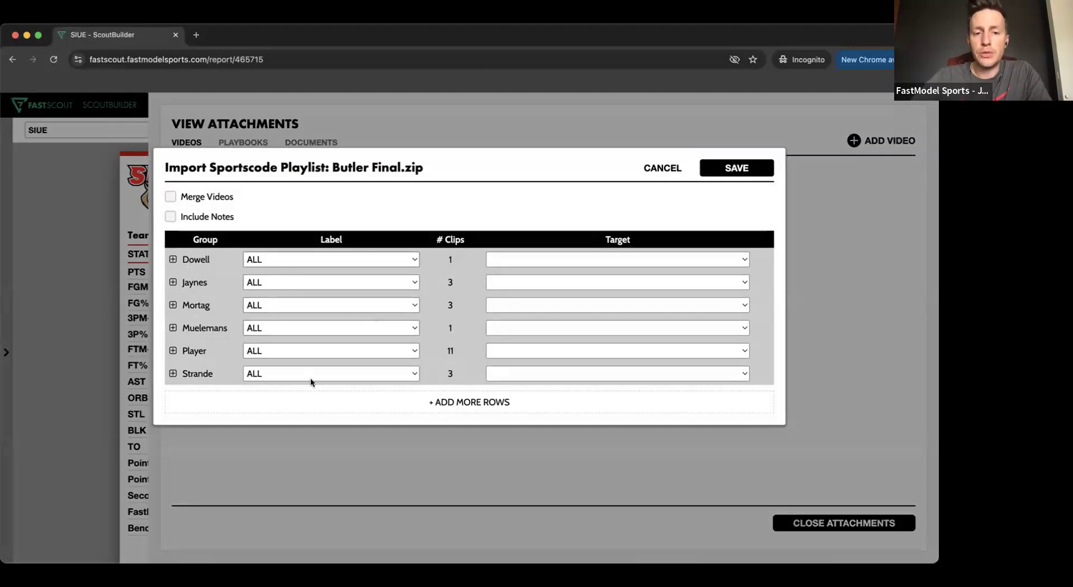
- Filter the Player group to the second listed player's label, target its clips to Sample Text Box, and save the import
left_click(294, 324)
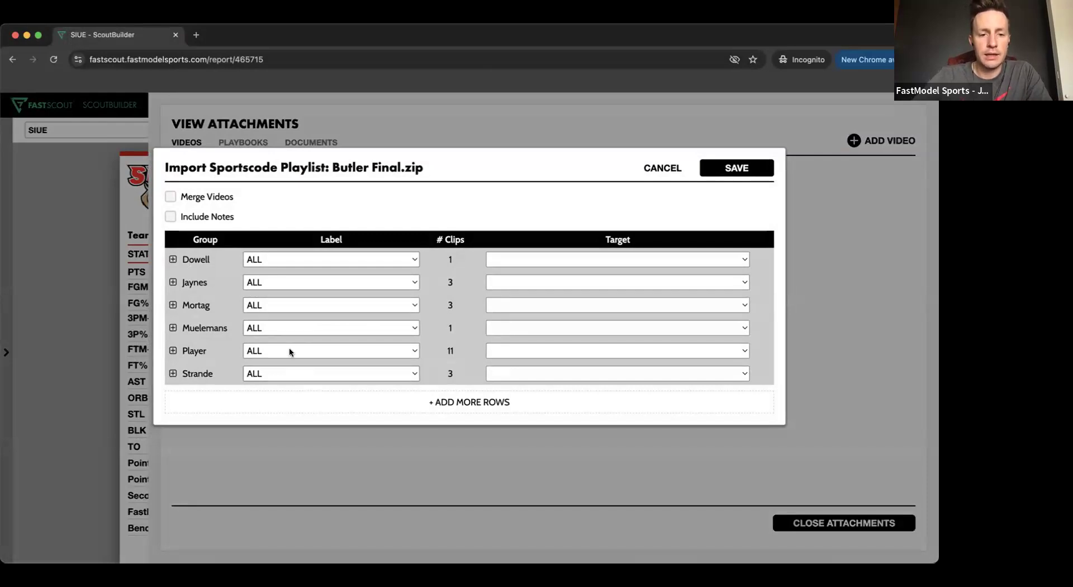
left_click(290, 277)
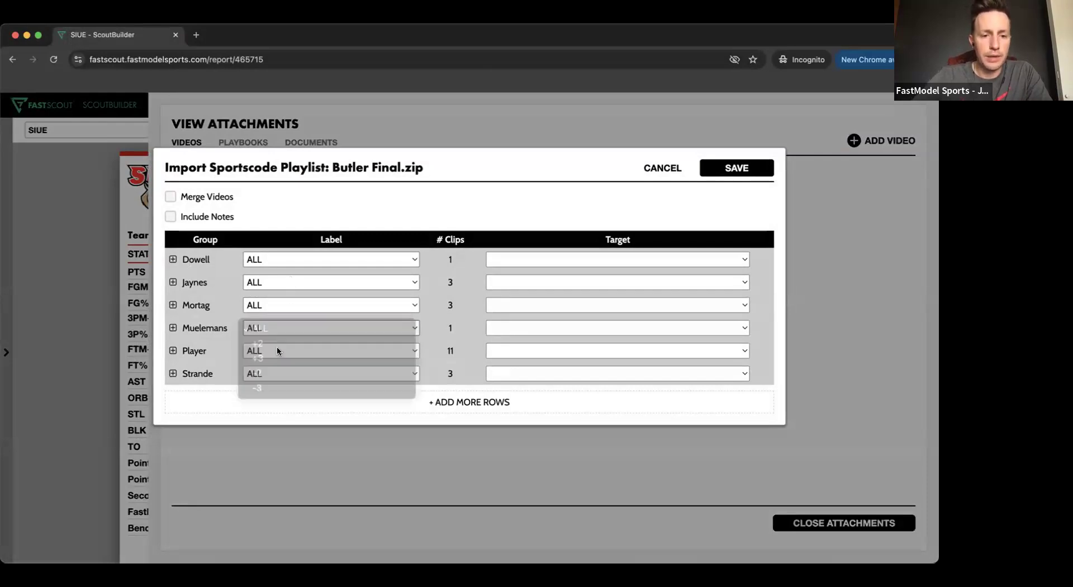
left_click(278, 377)
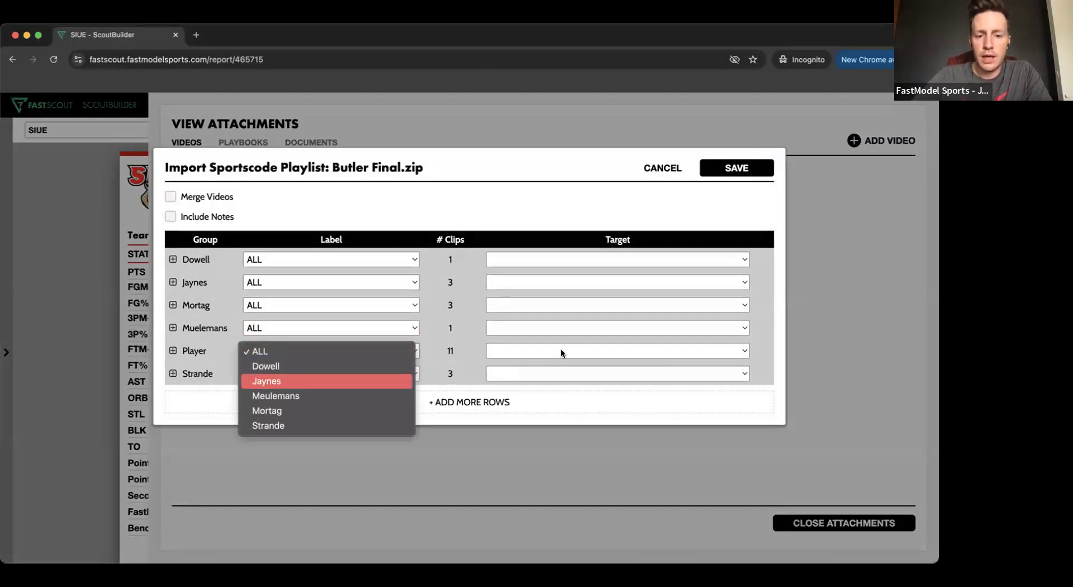
left_click(562, 347)
left_click(557, 352)
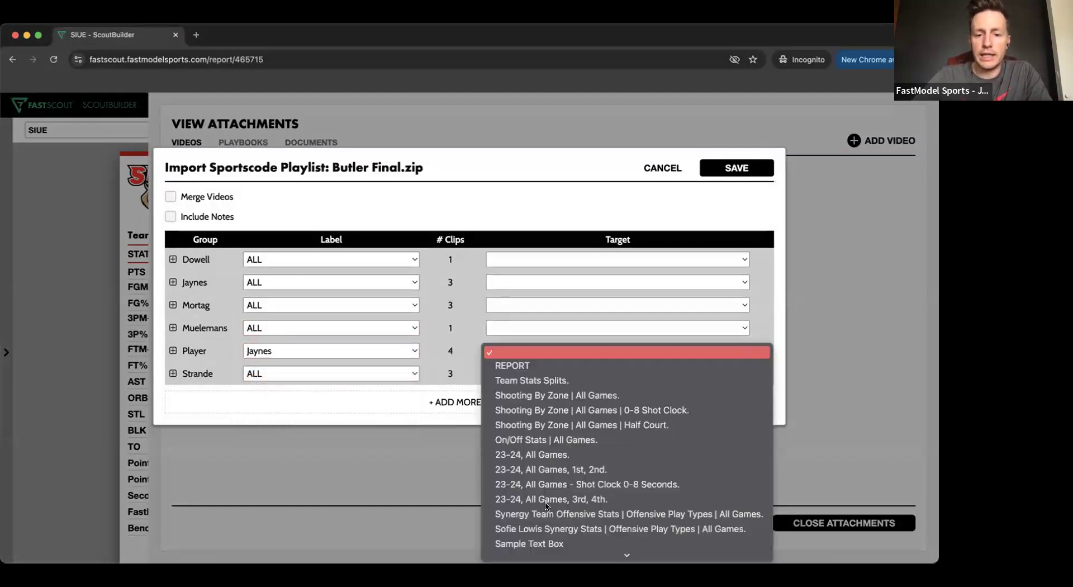
scroll(546, 486, "down", 3)
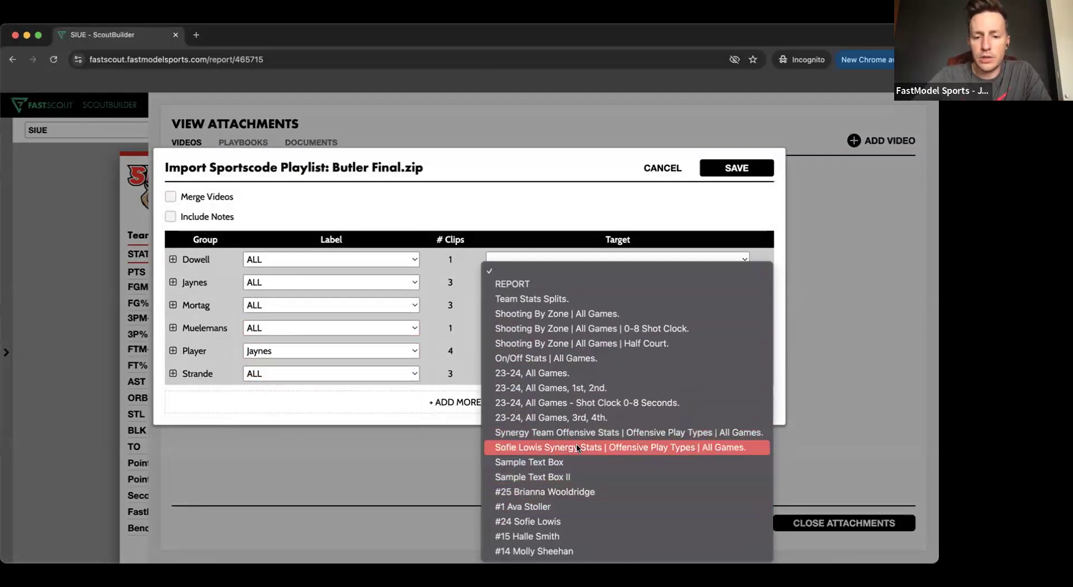
left_click(545, 462)
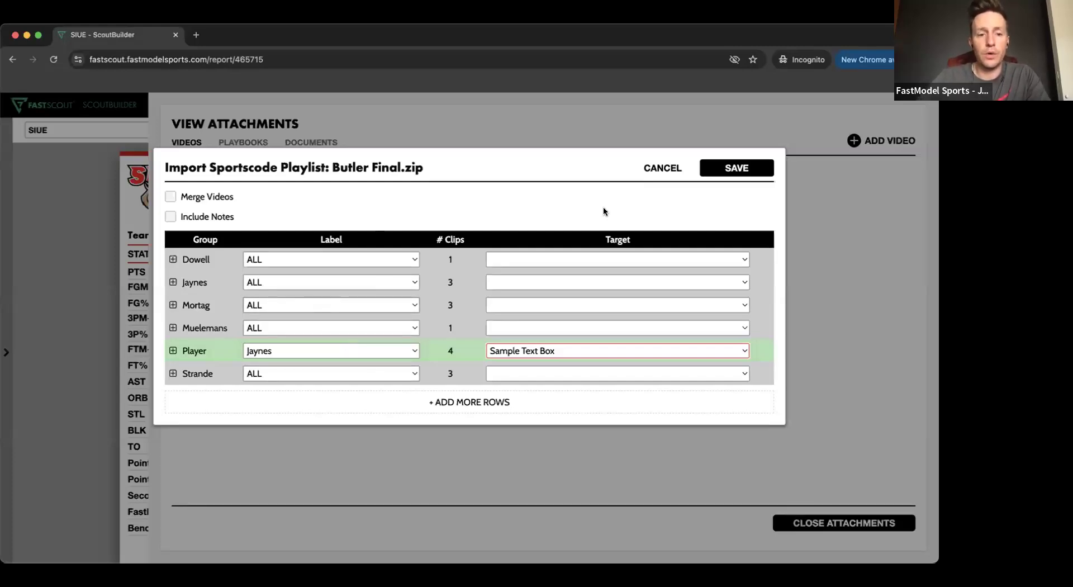
left_click(745, 169)
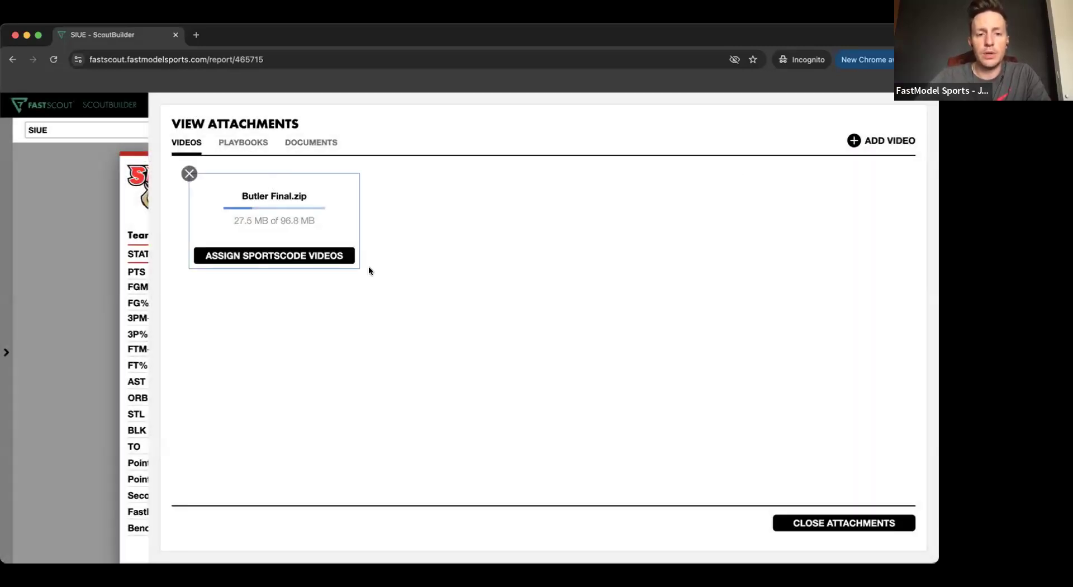
- Close the attachments and look through the report from the stat tables and Sample Text Box to the player profiles on page 5
mouse_move(239, 230)
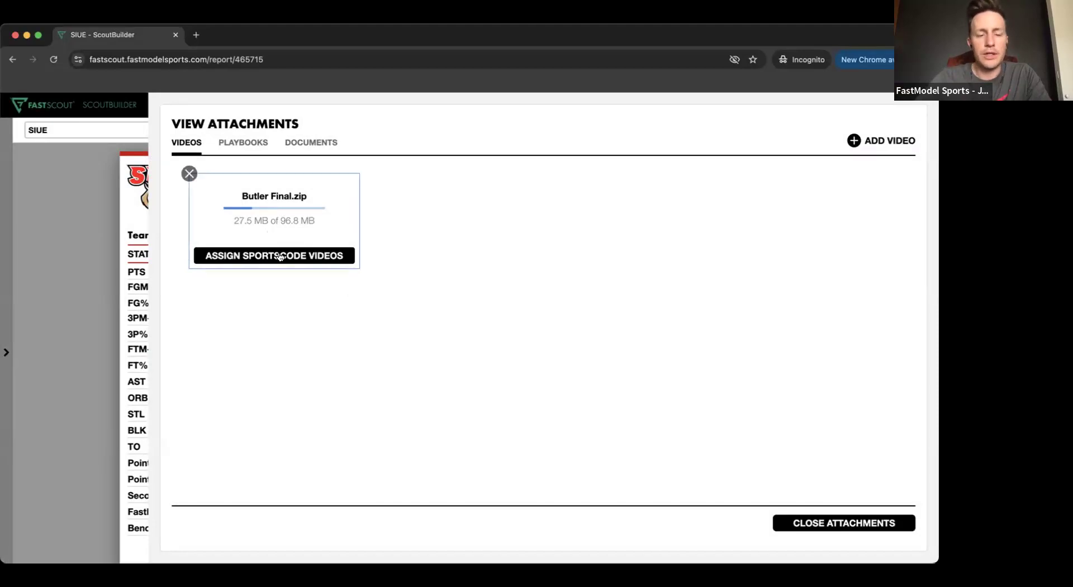
left_click(856, 526)
scroll(468, 304, "down", 5)
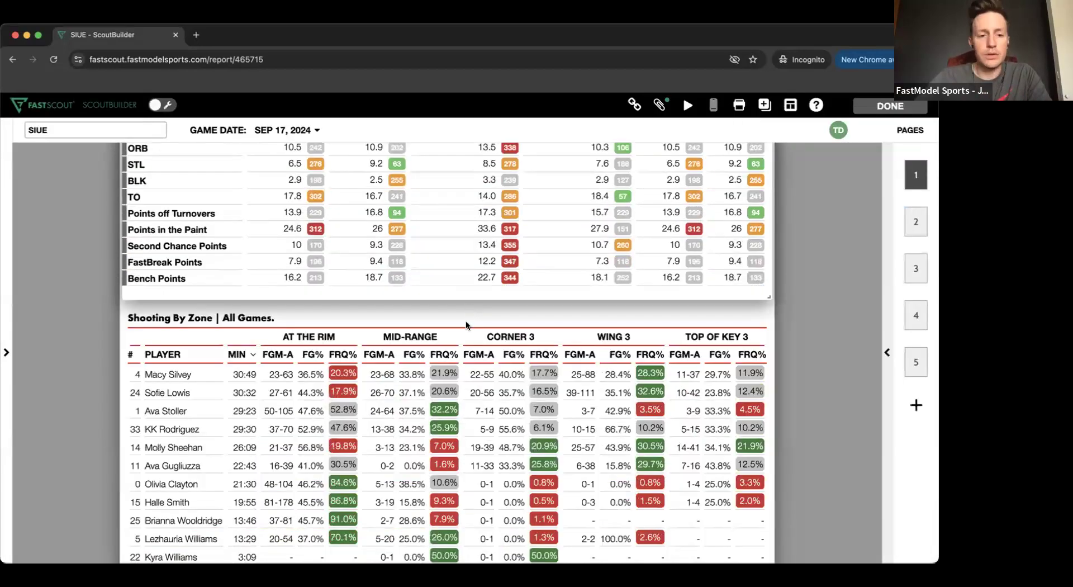
scroll(458, 360, "down", 10)
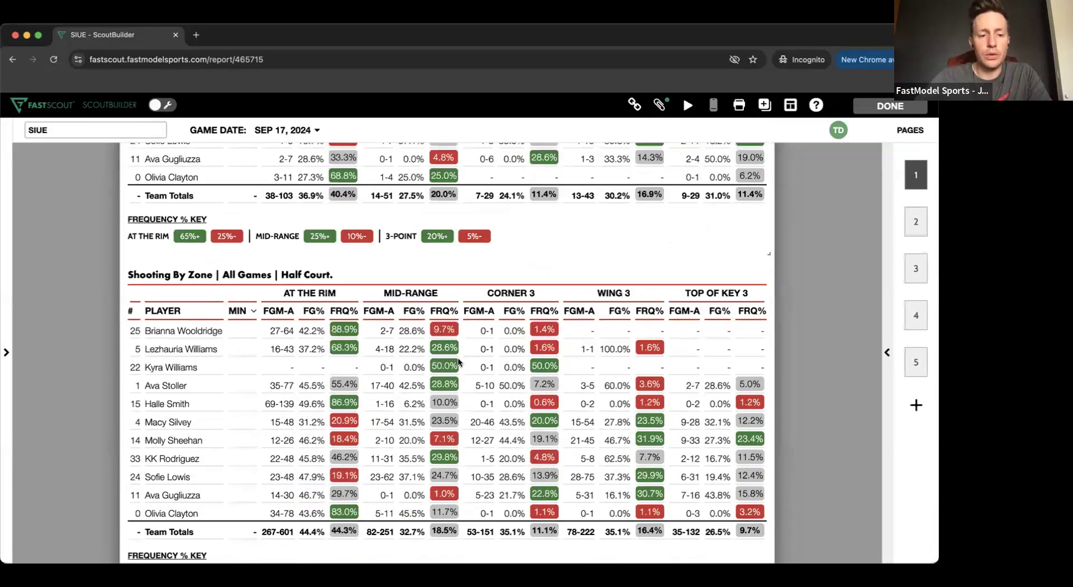
scroll(458, 363, "down", 10)
scroll(458, 362, "down", 10)
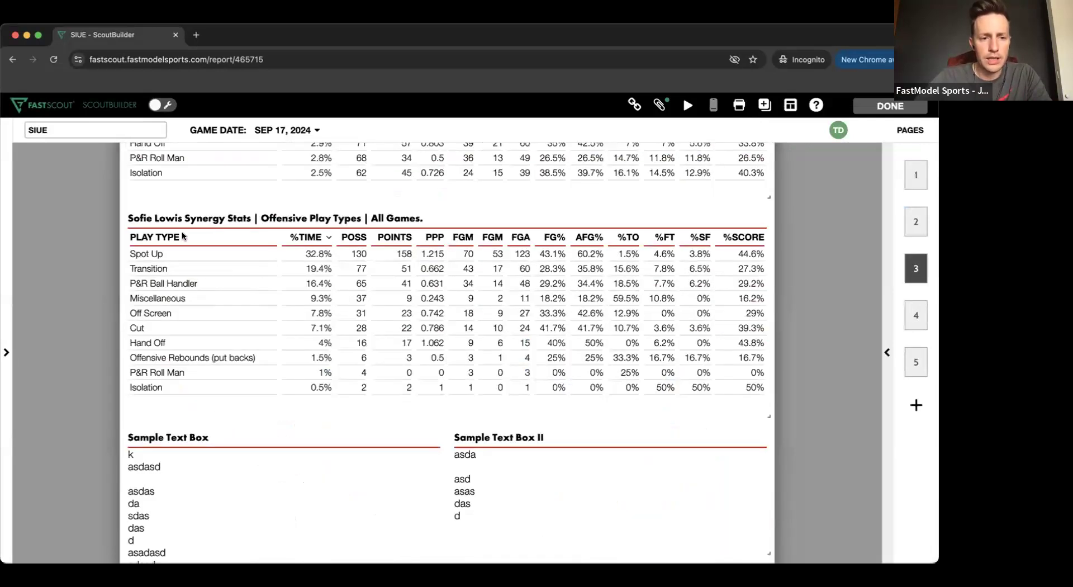
scroll(216, 229, "down", 5)
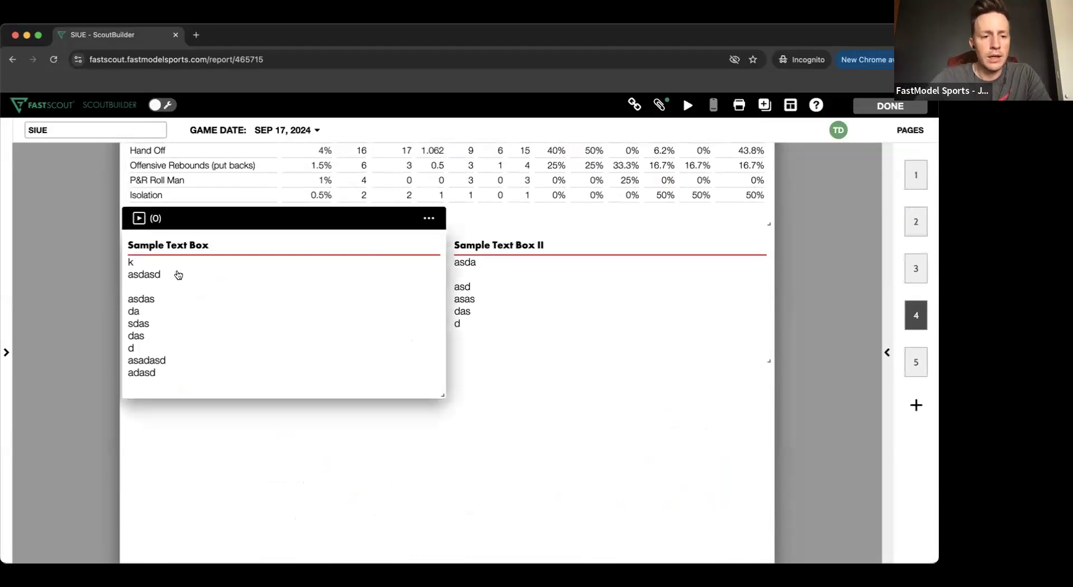
scroll(177, 413, "down", 10)
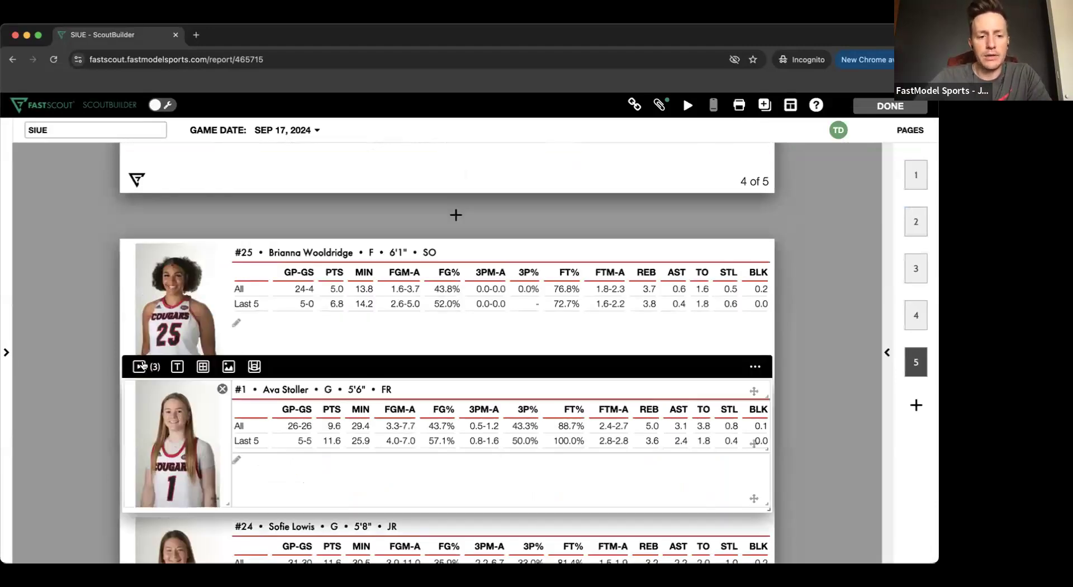
- Review the Sportscode clips attached to a player profile tile on page 5 and leave the tile without saving
scroll(159, 504, "down", 3)
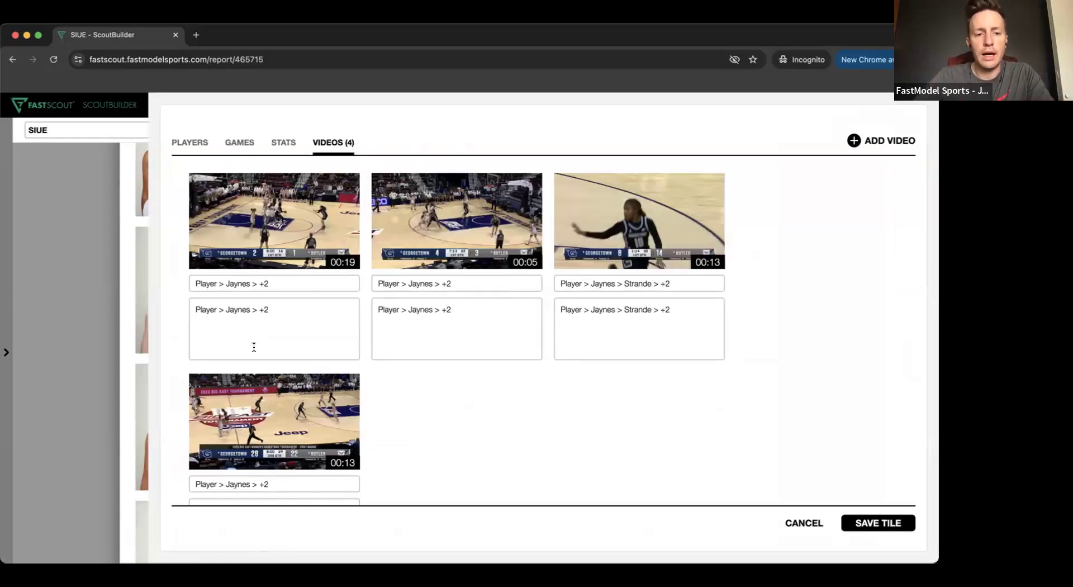
left_click(812, 524)
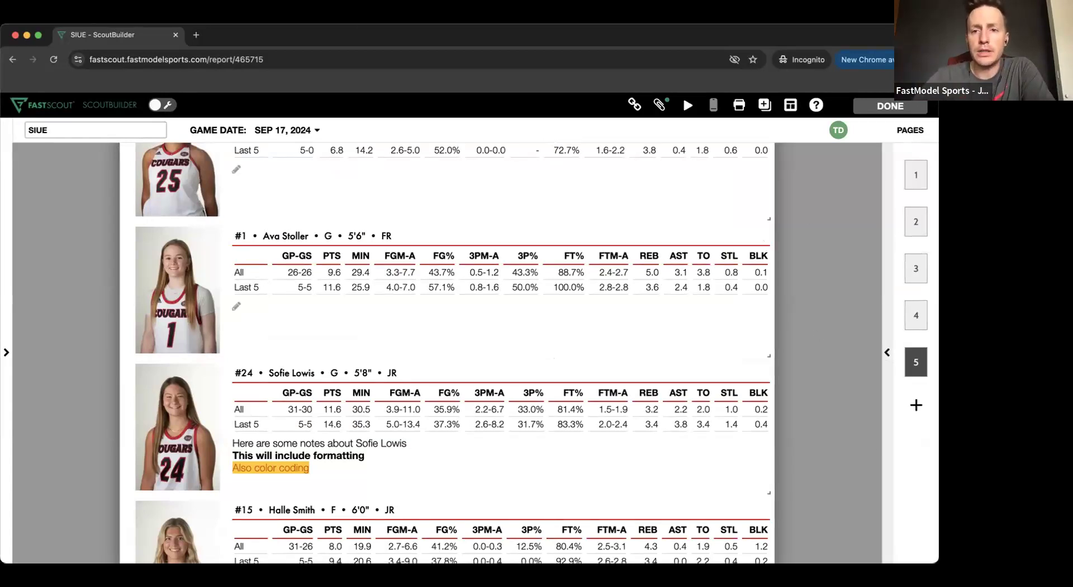
left_click(674, 268)
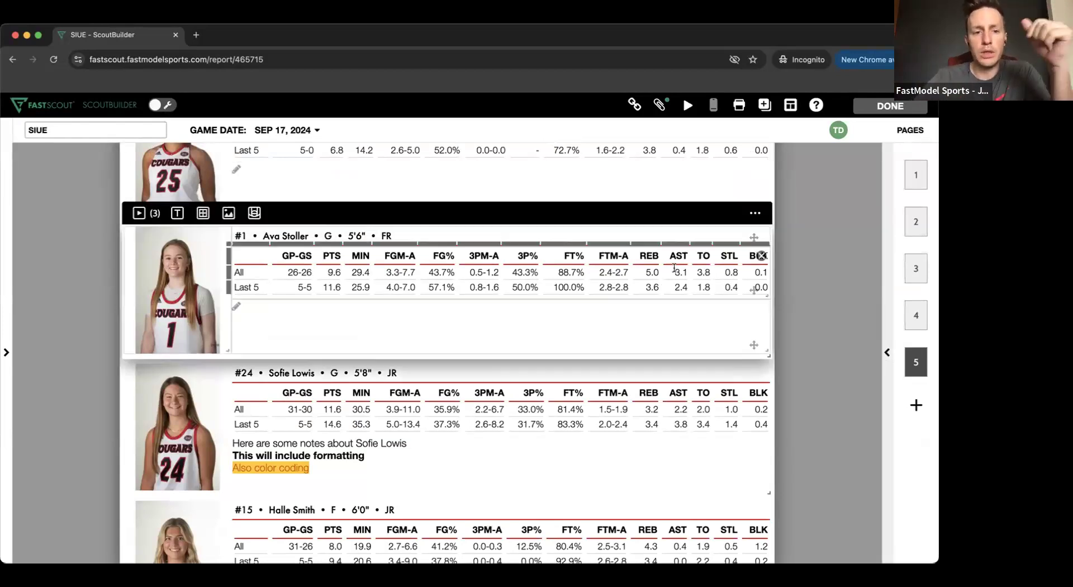
left_click(247, 383)
scroll(247, 384, "up", 15)
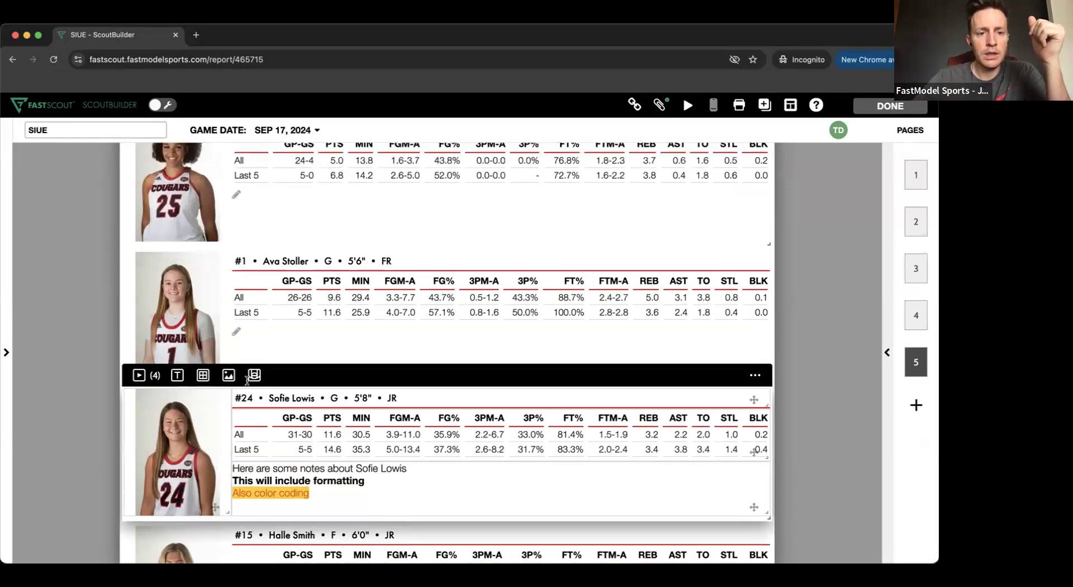
scroll(247, 381, "up", 1)
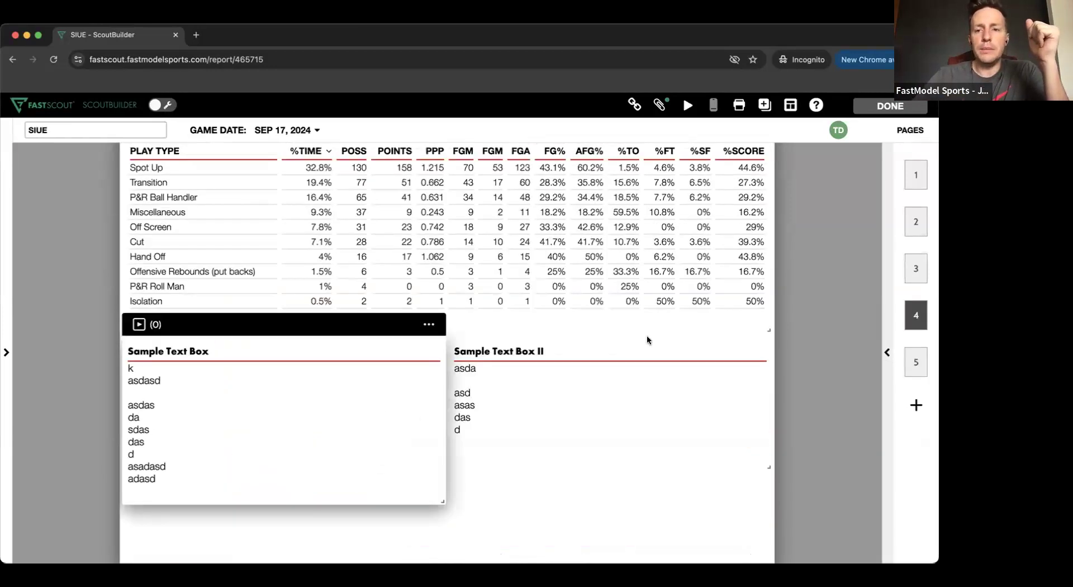
left_click(627, 357)
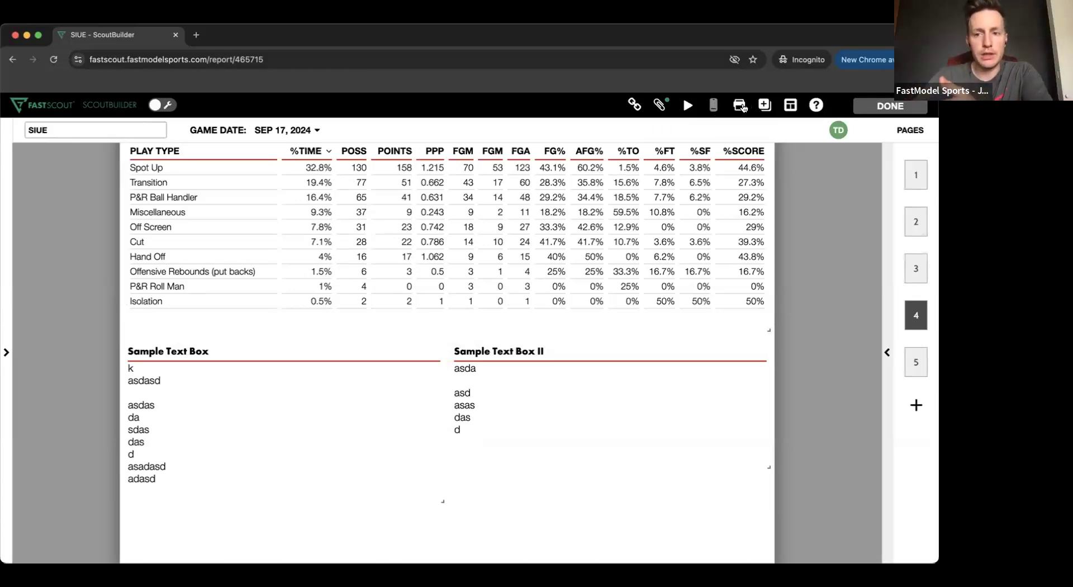
- Open the report in Presenter Mode and look through the list of slides that can be hidden or shown
left_click(688, 105)
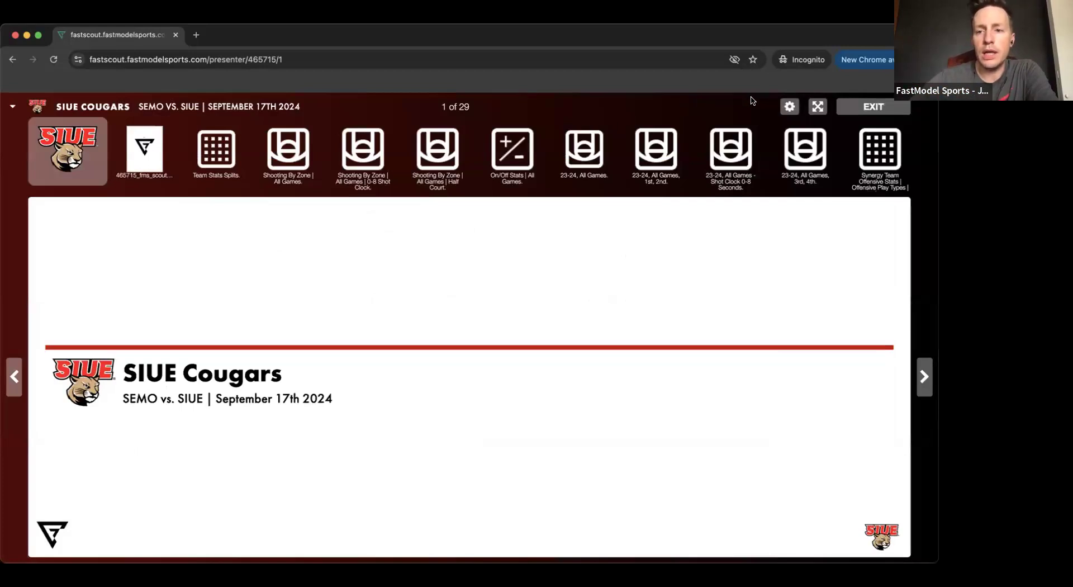
left_click(790, 107)
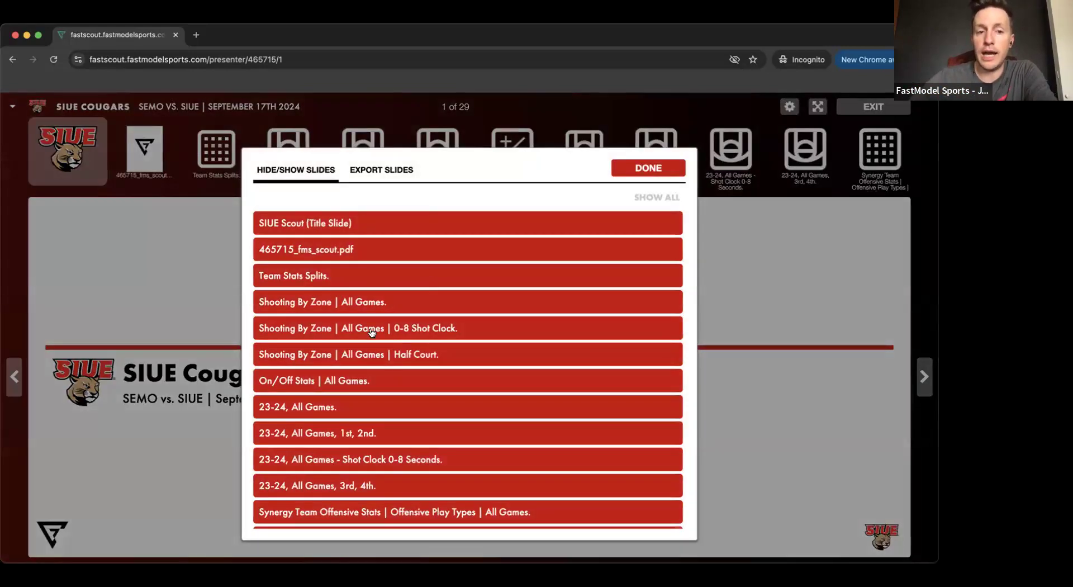
scroll(408, 458, "down", 3)
scroll(408, 455, "up", 3)
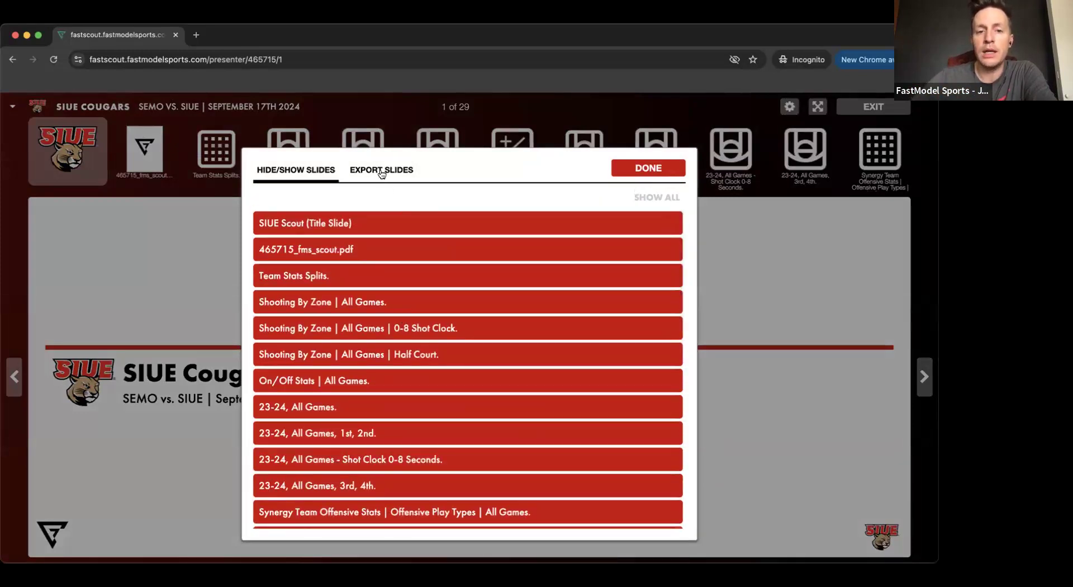
- Start the download of the presenter slides with the personnel-only option off and close the slide settings
left_click(382, 171)
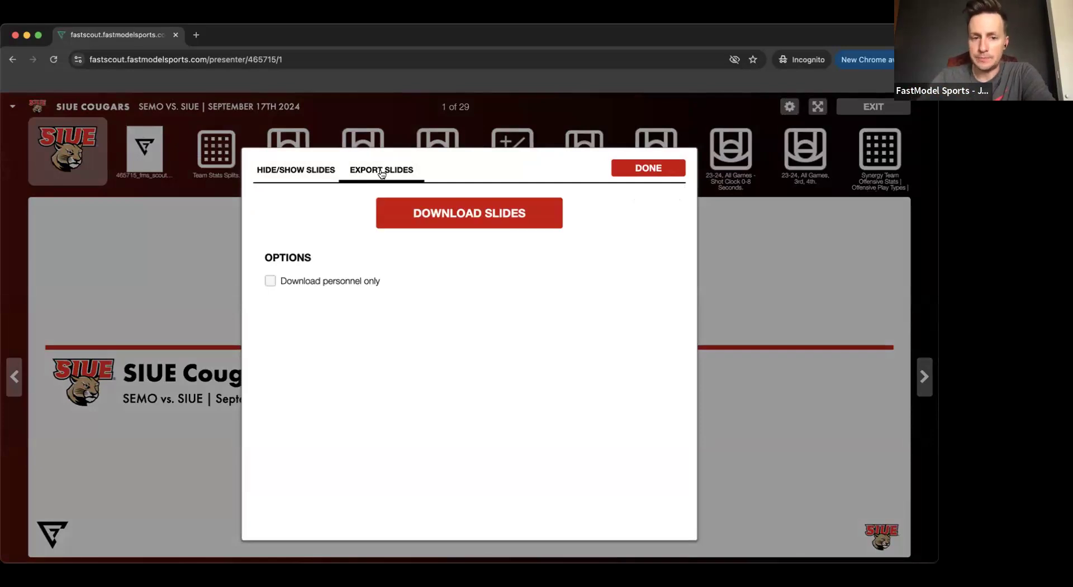
left_click(460, 215)
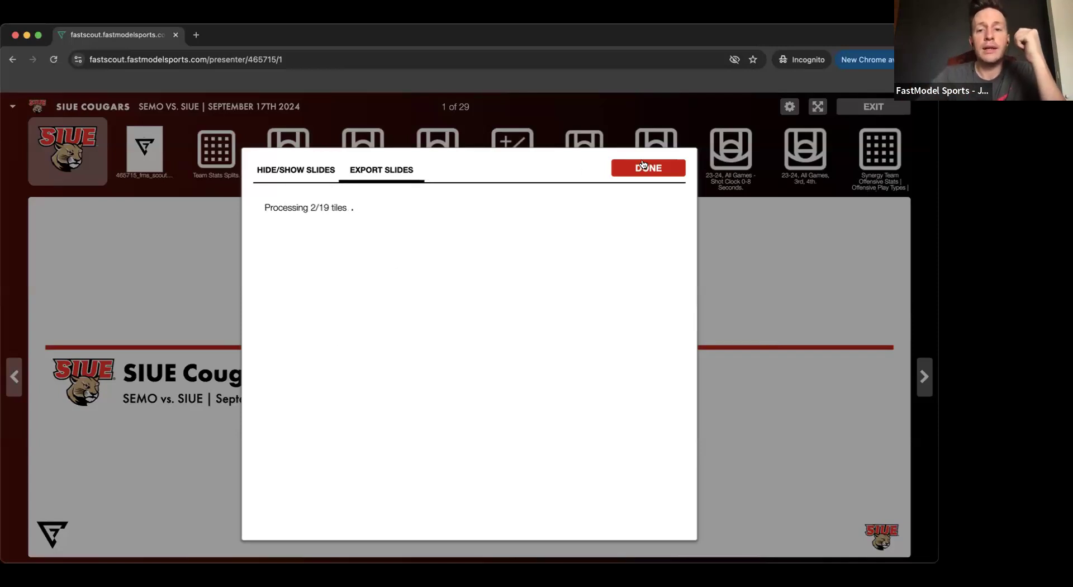
left_click(488, 137)
- View the half-court Shooting By Zone slide and the profile slides of players #25, #1 and #24
left_click(438, 150)
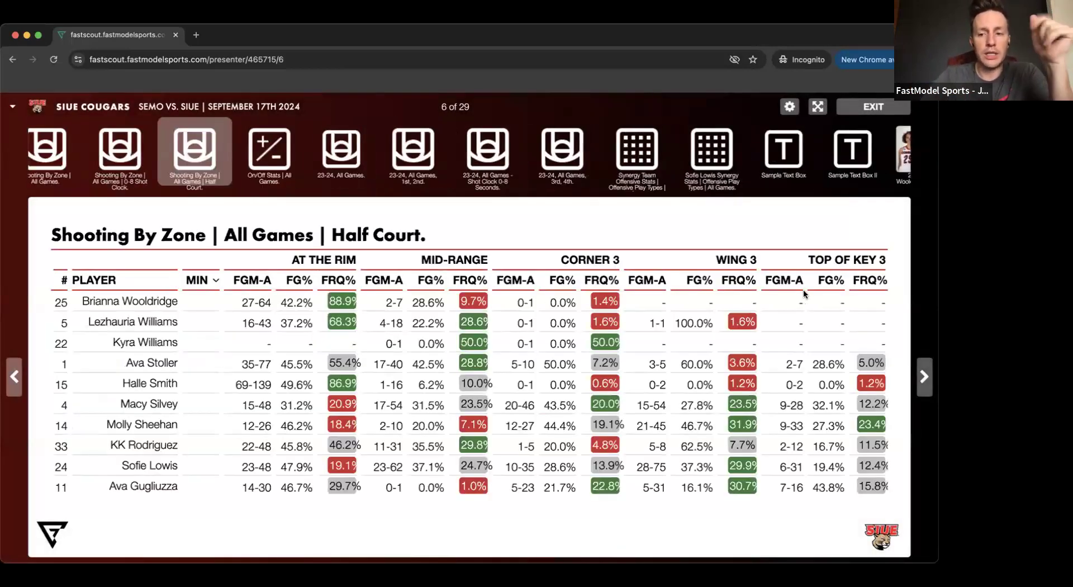
left_click(901, 151)
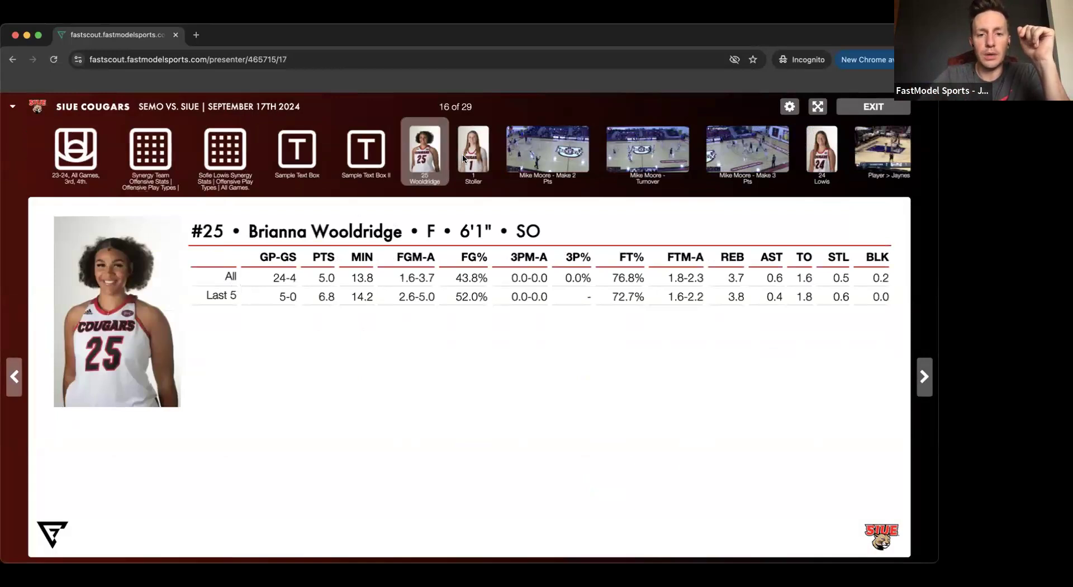
left_click(464, 159)
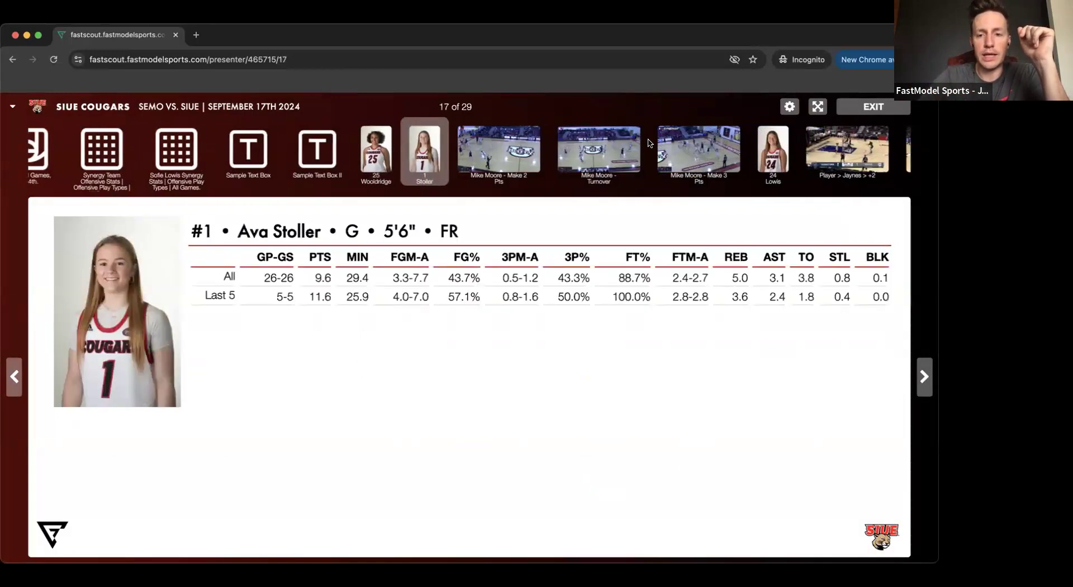
left_click(770, 159)
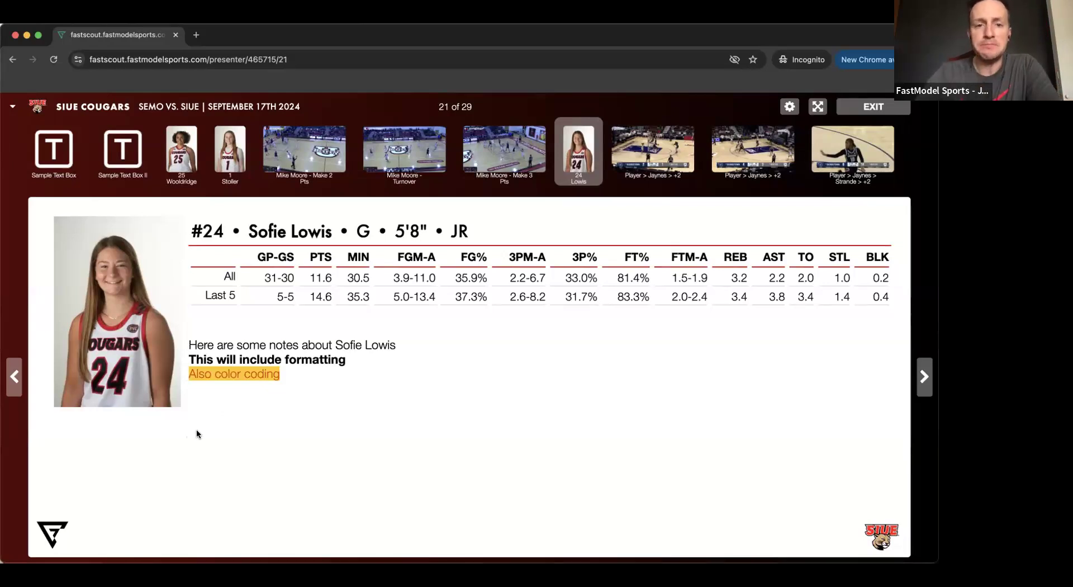
- Exit the presentation and try to create a shareable scout link for the report
left_click(859, 108)
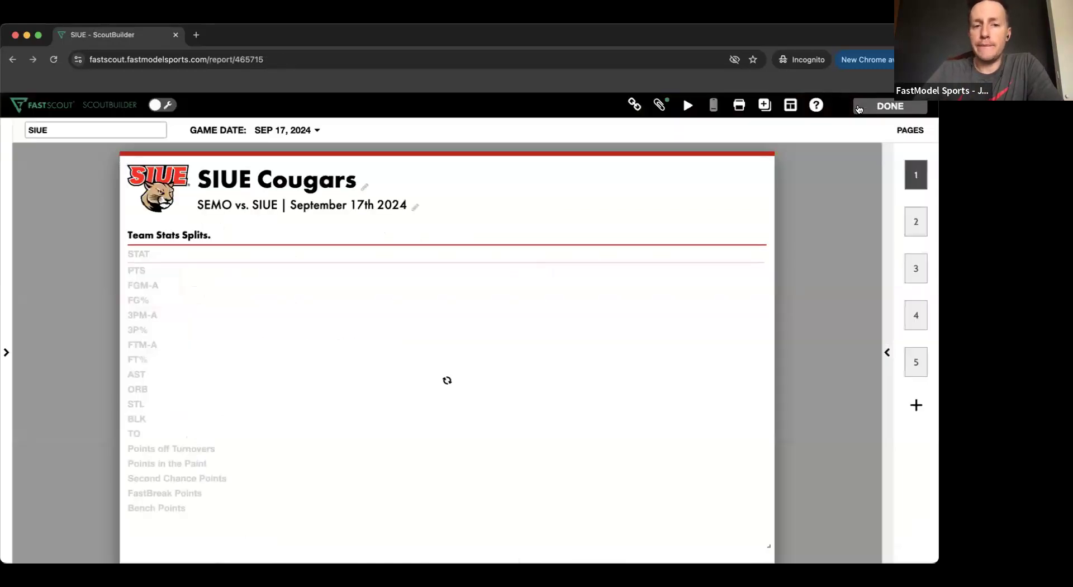
left_click(640, 108)
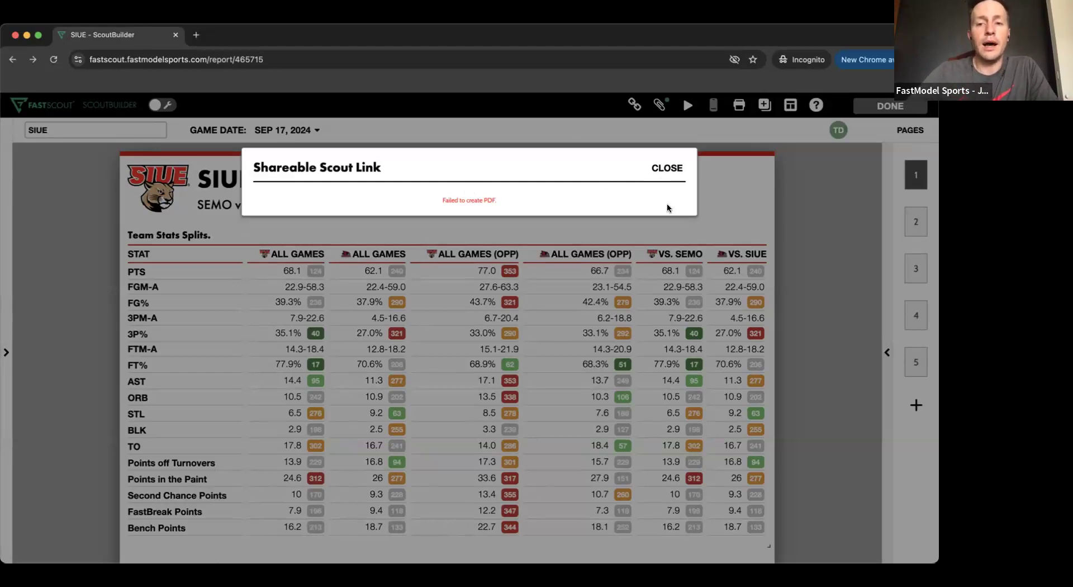
left_click(667, 167)
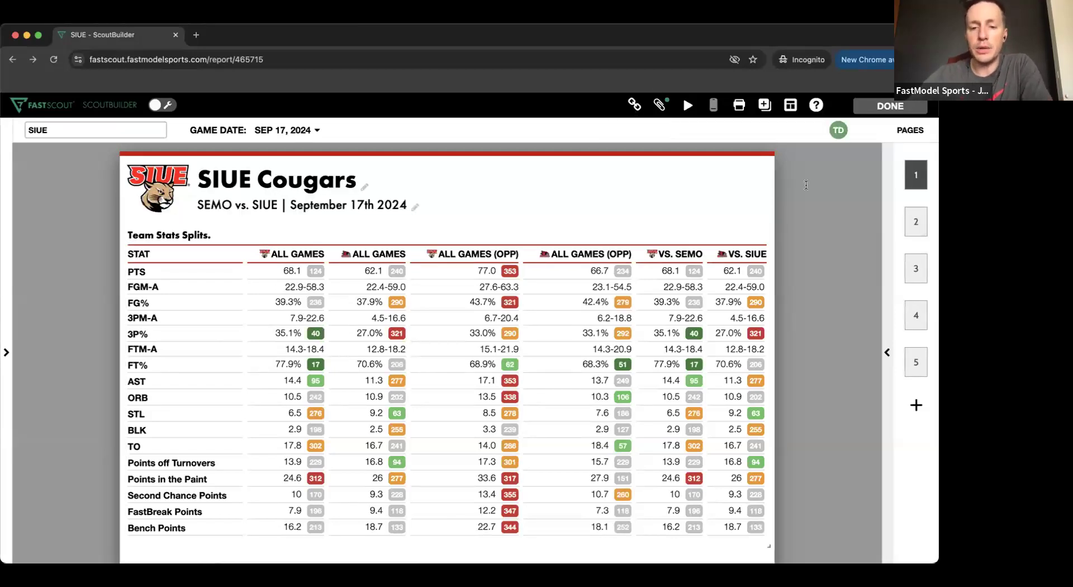
- Delete all the notes in player #24's profile tile on page 5
scroll(608, 300, "down", 10)
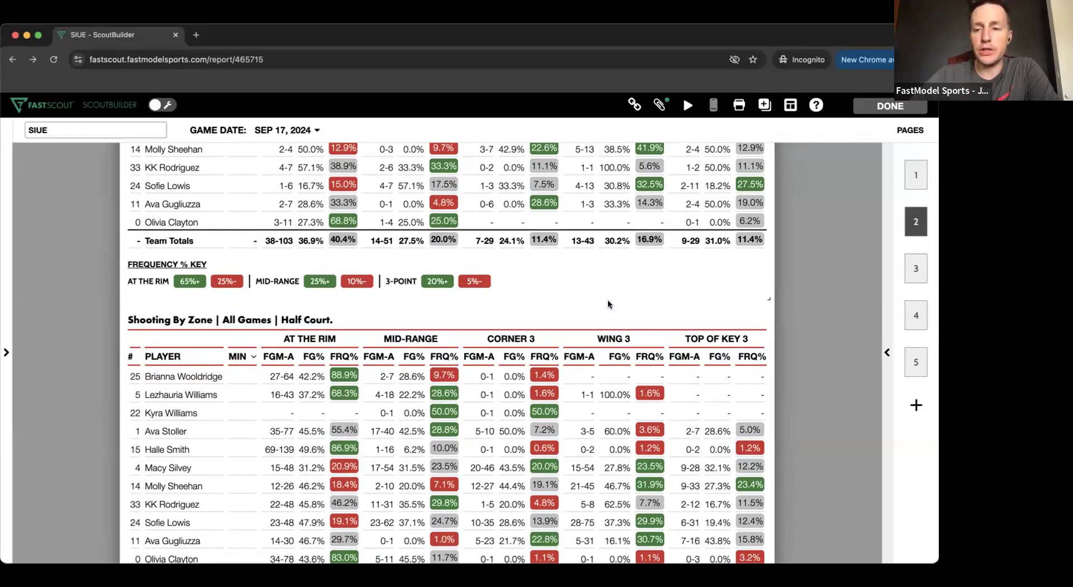
scroll(702, 380, "down", 15)
scroll(702, 380, "down", 20)
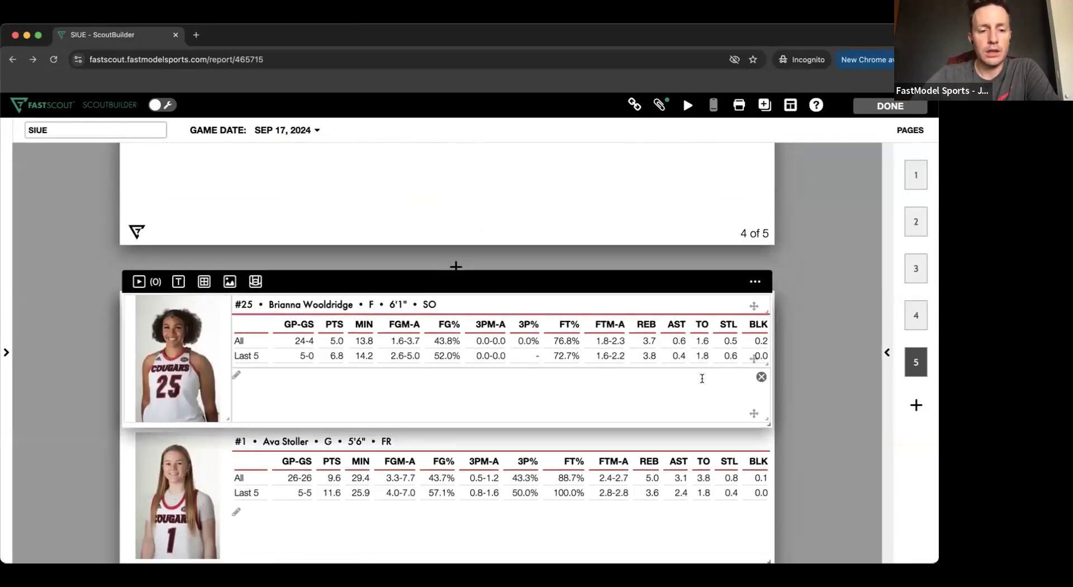
scroll(702, 378, "down", 4)
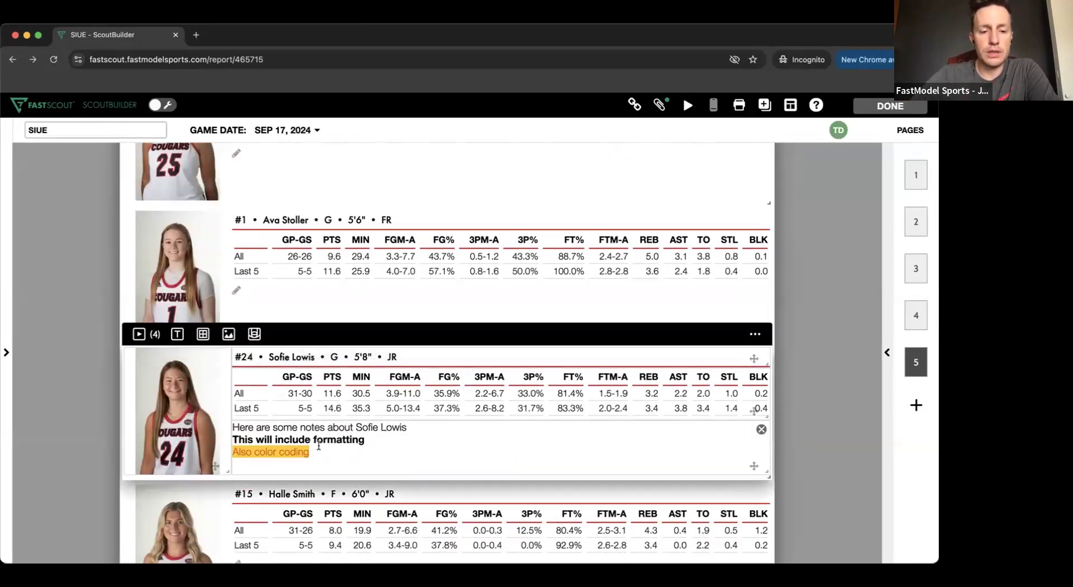
left_click(319, 445)
key("super+a")
key("BackSpace")
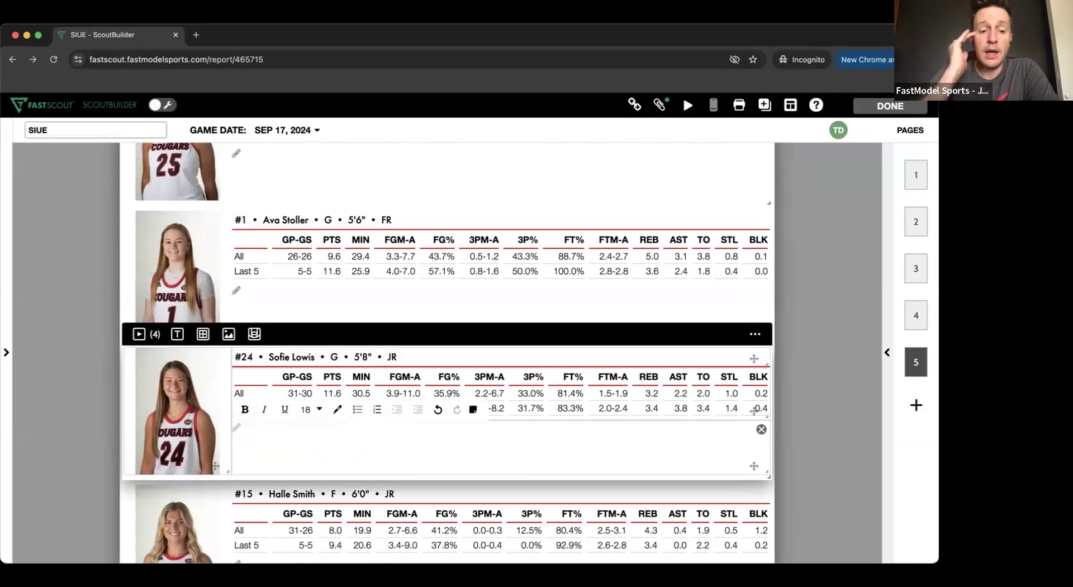
- Clear all the text from Sample Text Box on page 4 and make the box shorter
scroll(554, 246, "up", 2)
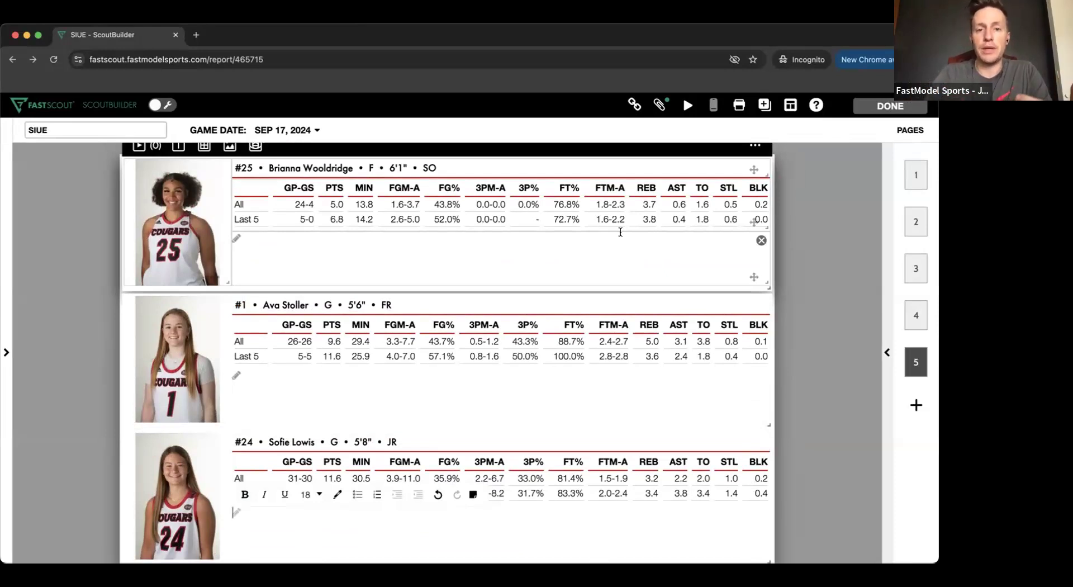
scroll(633, 227, "up", 4)
scroll(633, 227, "up", 8)
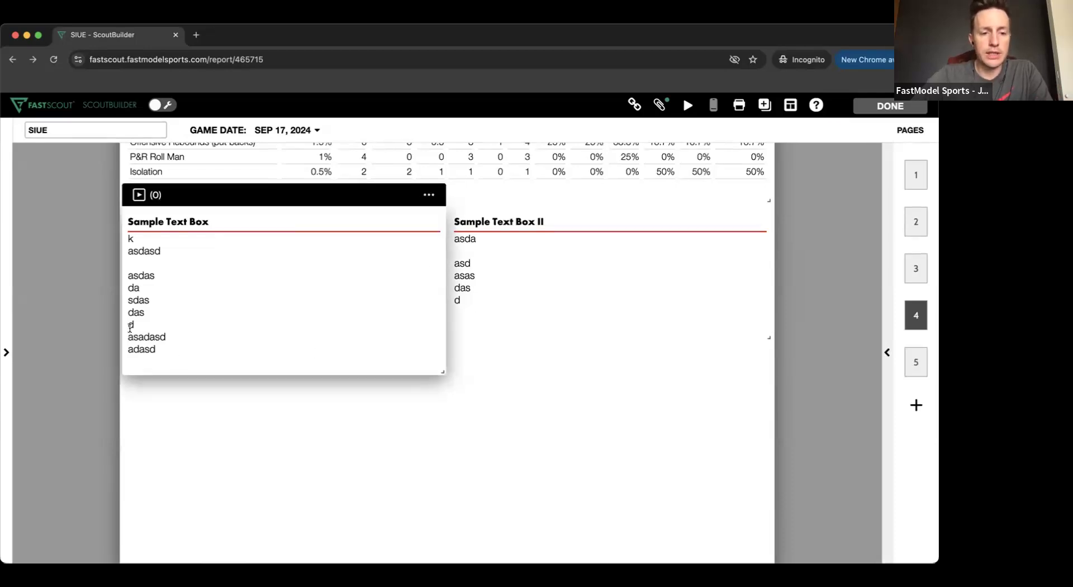
left_click_drag(130, 327, 162, 350)
key("BackSpace")
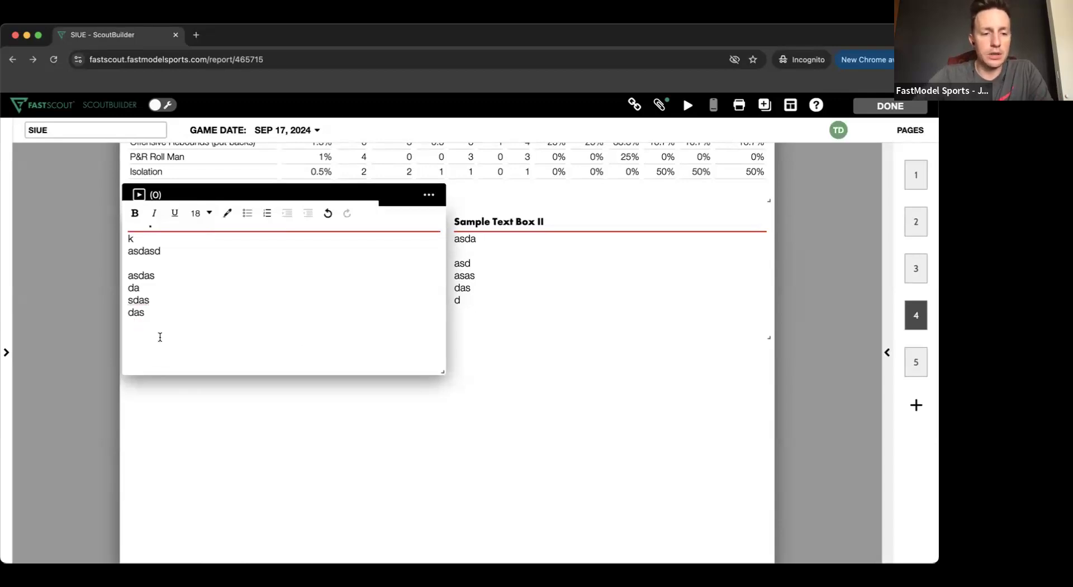
left_click_drag(133, 262, 125, 239)
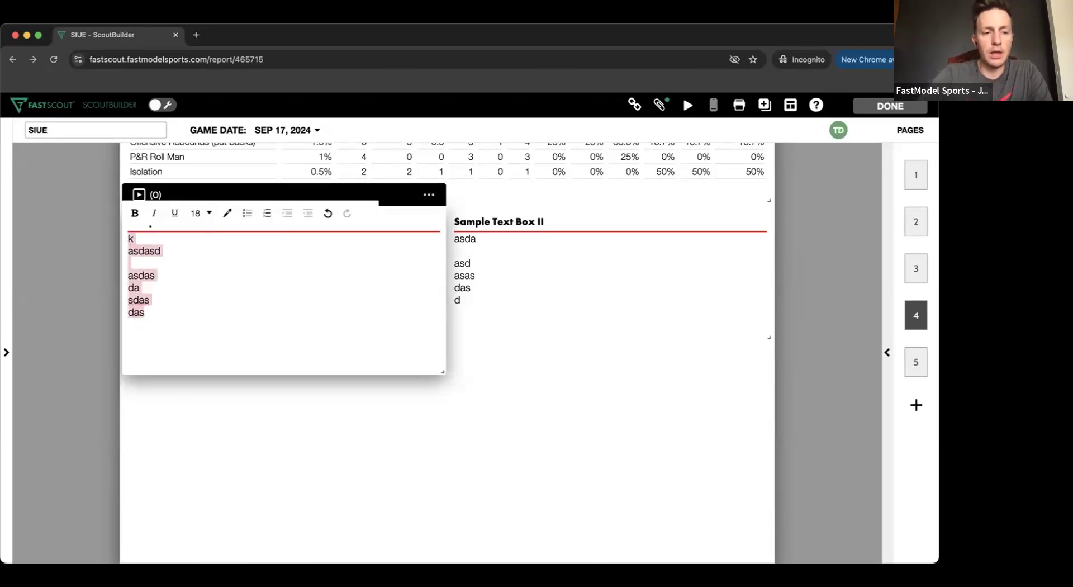
key("BackSpace")
left_click_drag(442, 371, 440, 328)
- Fill Sample Text Box with ten short lines of filler text, from "sfsdf" to "adsfasdf"
left_click(273, 281)
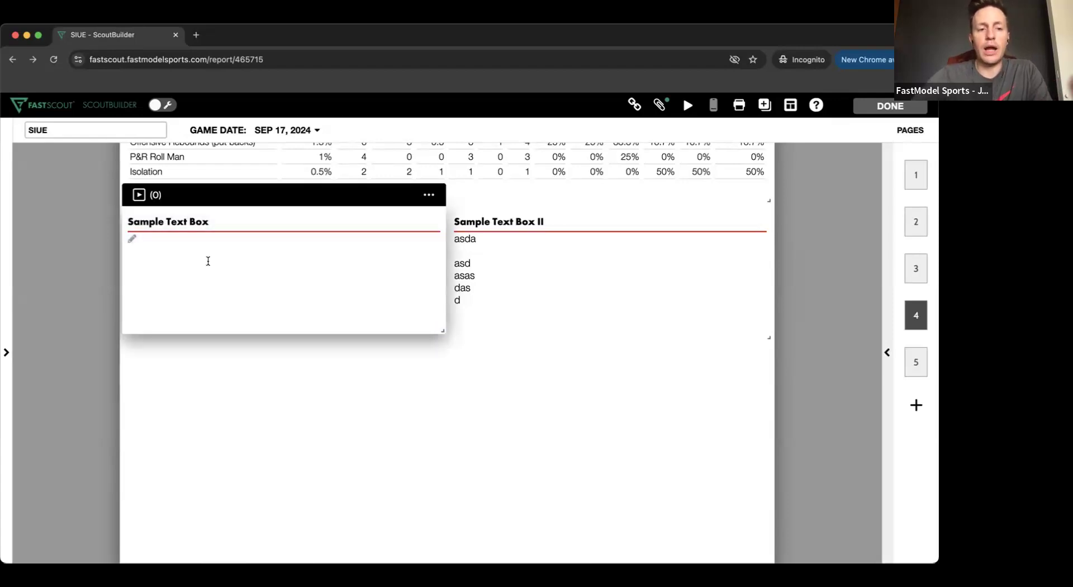
type("sfsdf s s c asf")
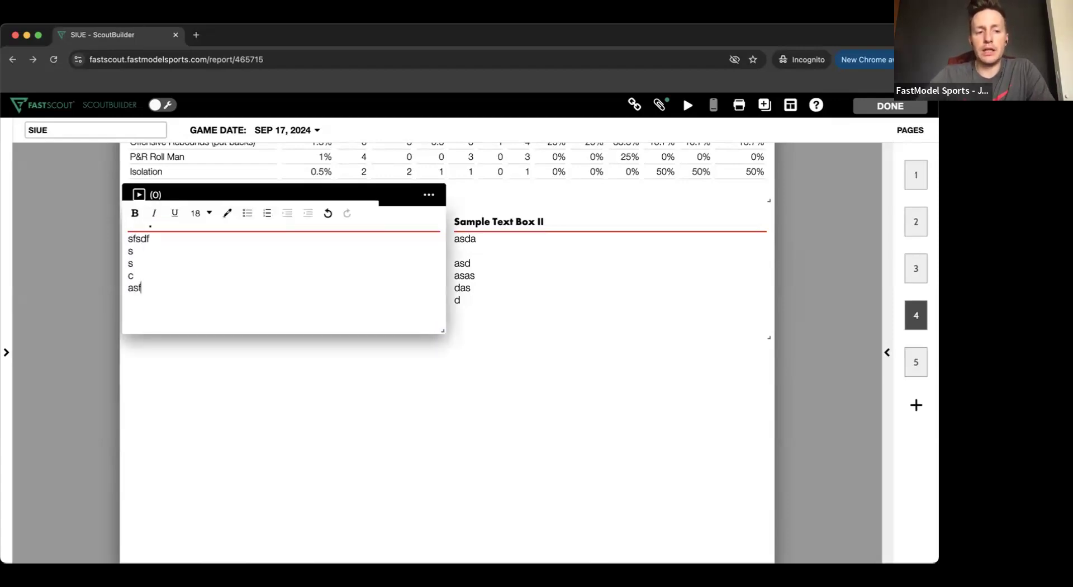
type(" asdf sa fas dfasdf")
key("Return")
type("adsfasdf")
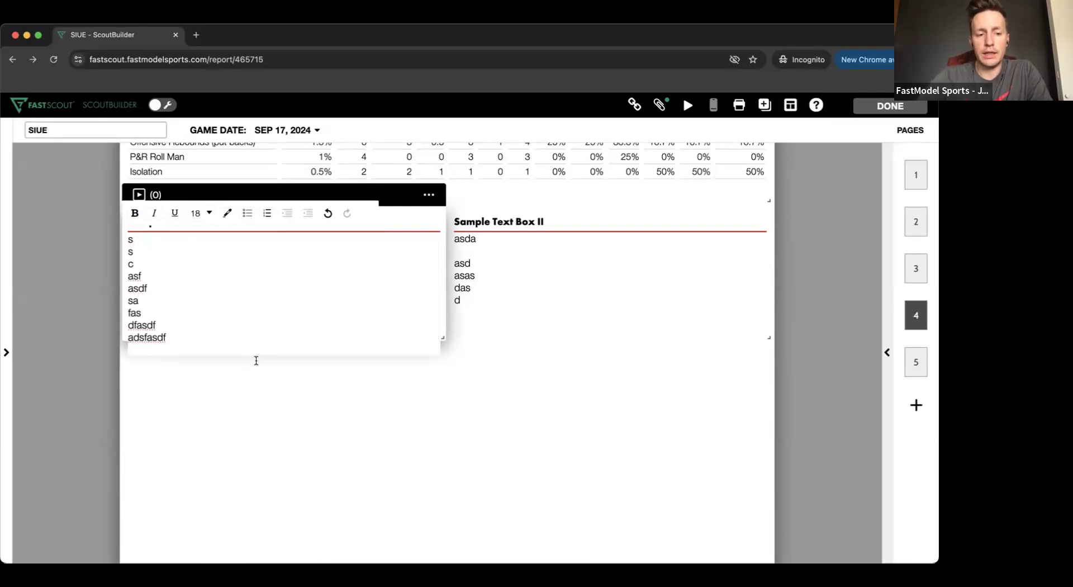
left_click(273, 418)
left_click(281, 313)
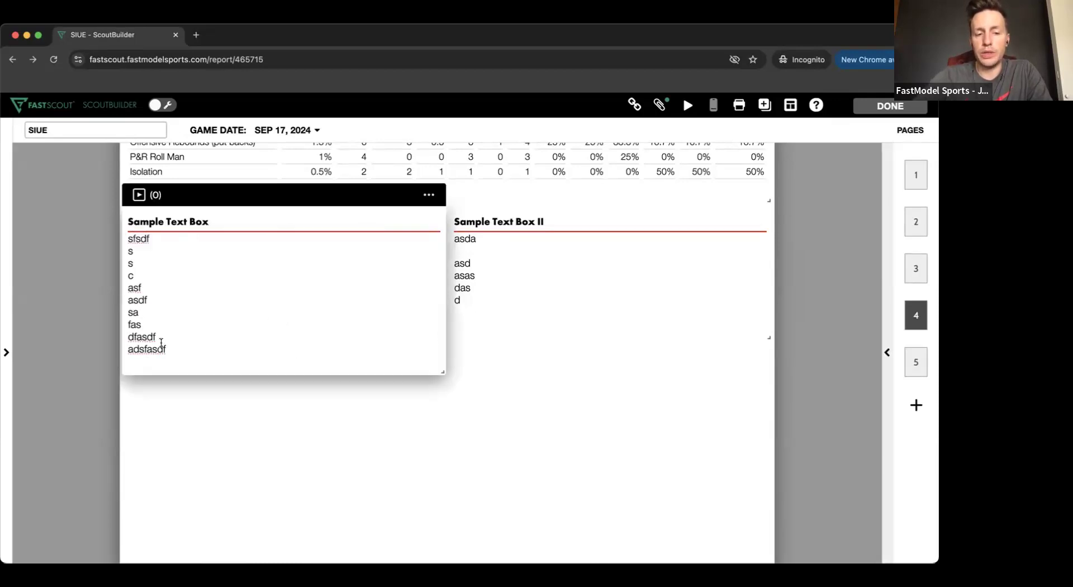
- Shorten Sample Text Box so that it ends just beneath its last text line
left_click(377, 382)
mouse_move(442, 372)
left_mouse_down()
mouse_move(443, 341)
mouse_move(443, 358)
left_mouse_up()
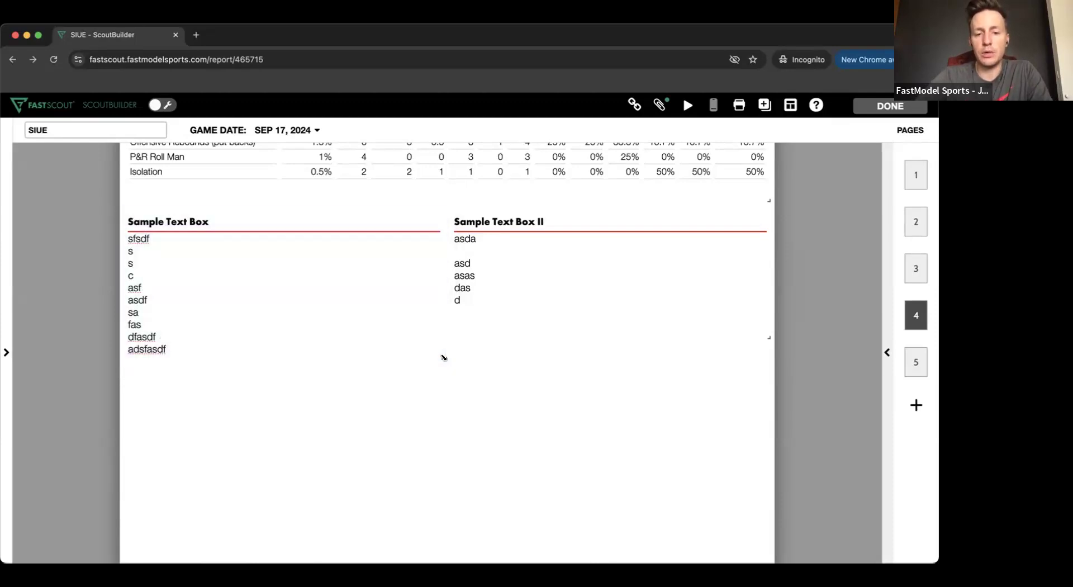
left_click(167, 249)
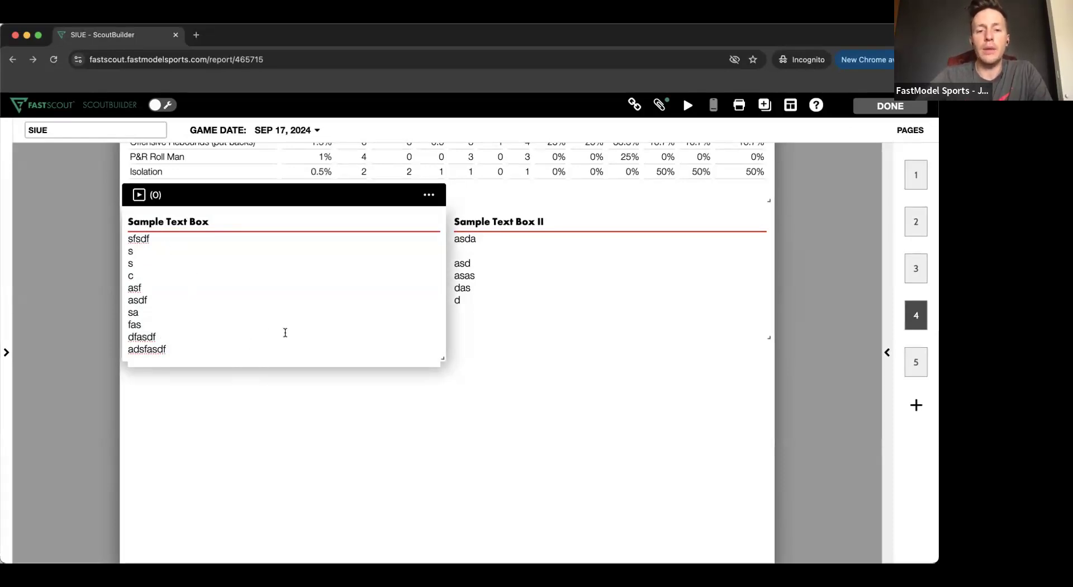
left_click(116, 148)
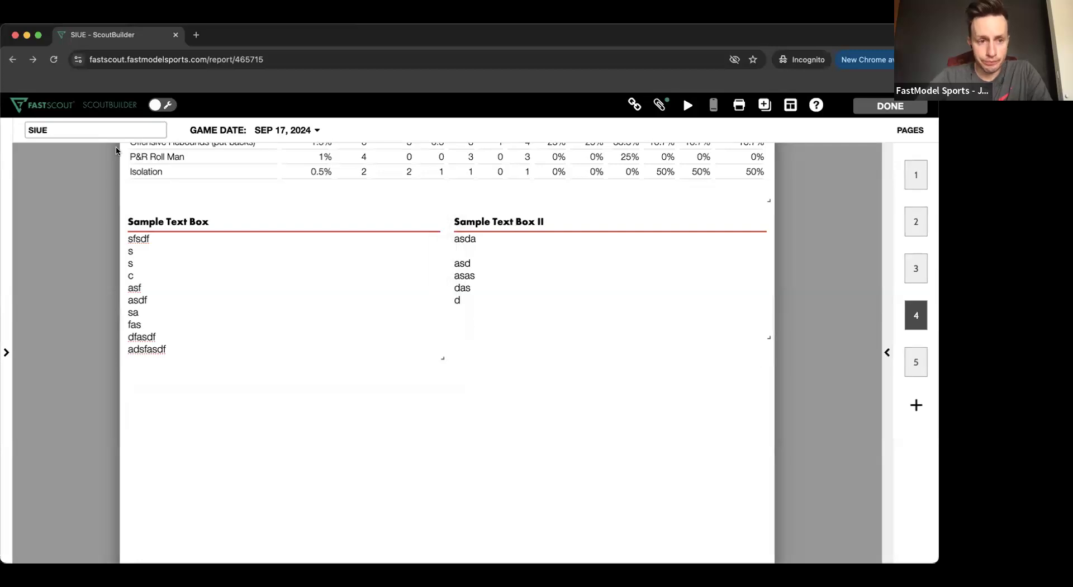
- In Preview Mode, append filler lines such as "sdf", "sadf" and "asdf" to Sample Text Box II, and switch back to edit mode
left_click(162, 105)
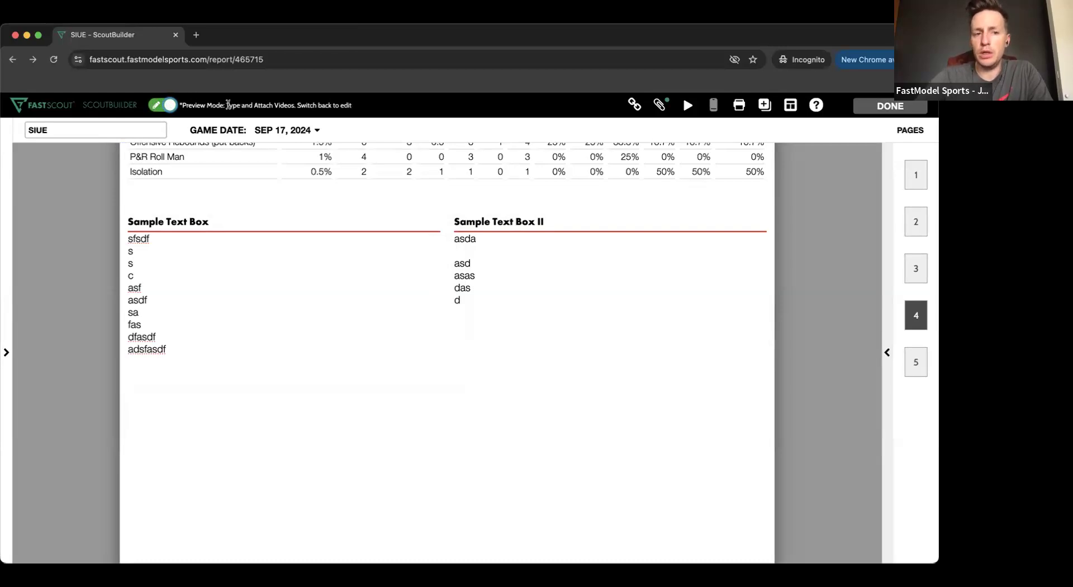
left_click(515, 248)
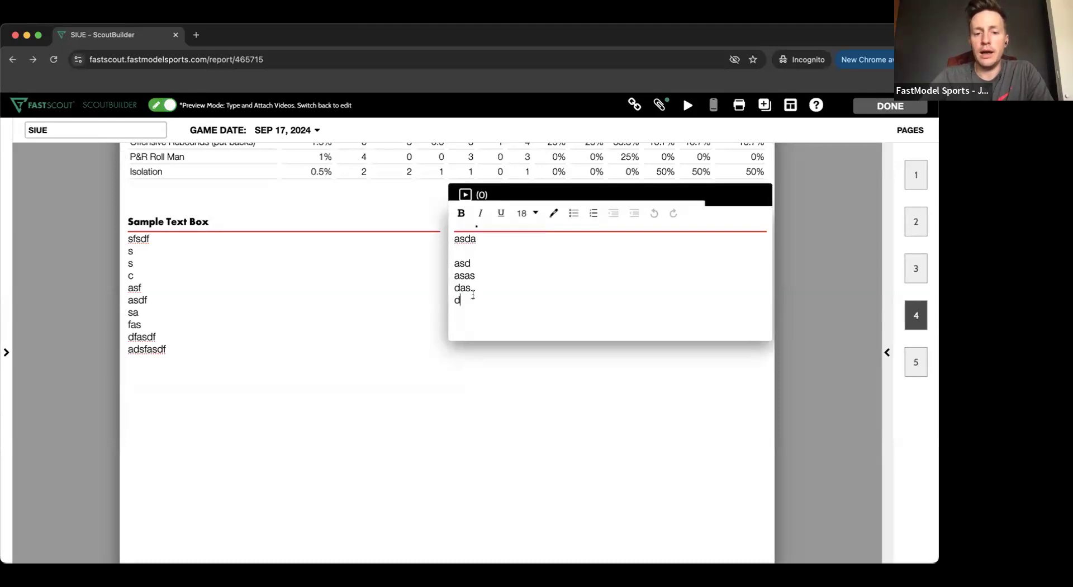
type("sdf sadf asdf asdf asd f asdf asdf asdf asdf")
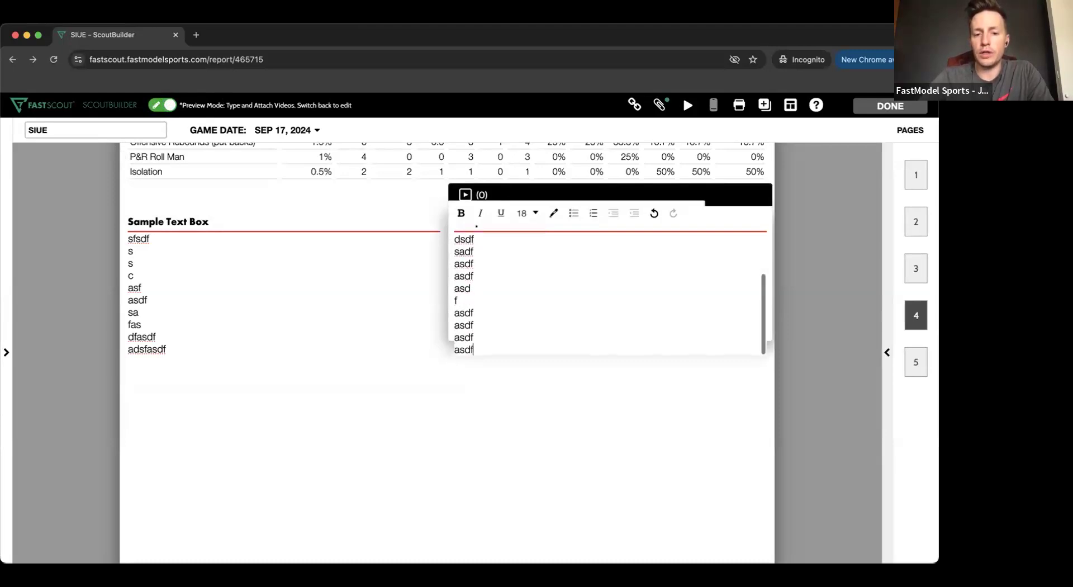
left_click(506, 408)
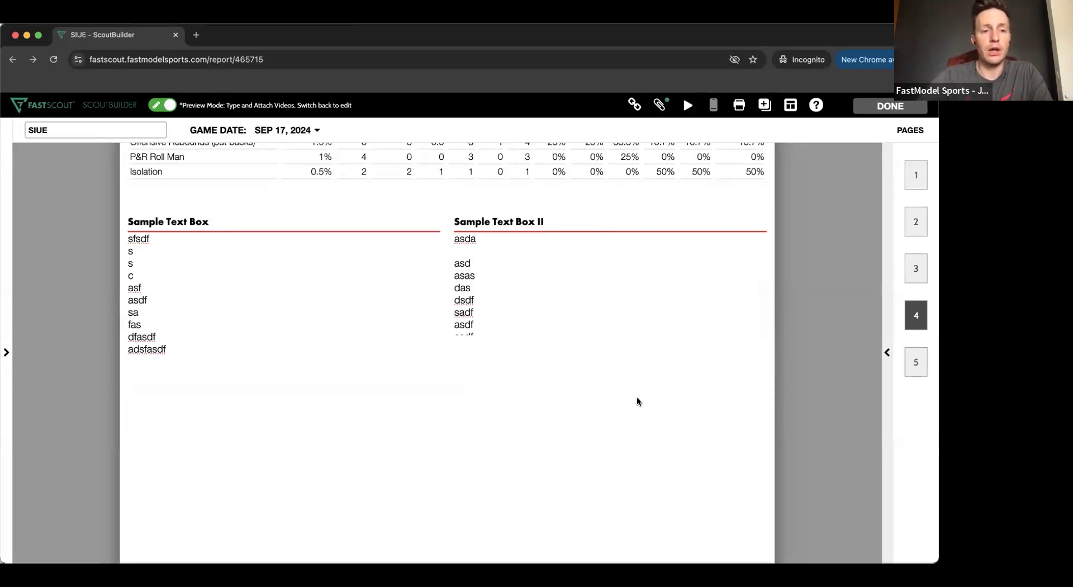
left_click(170, 109)
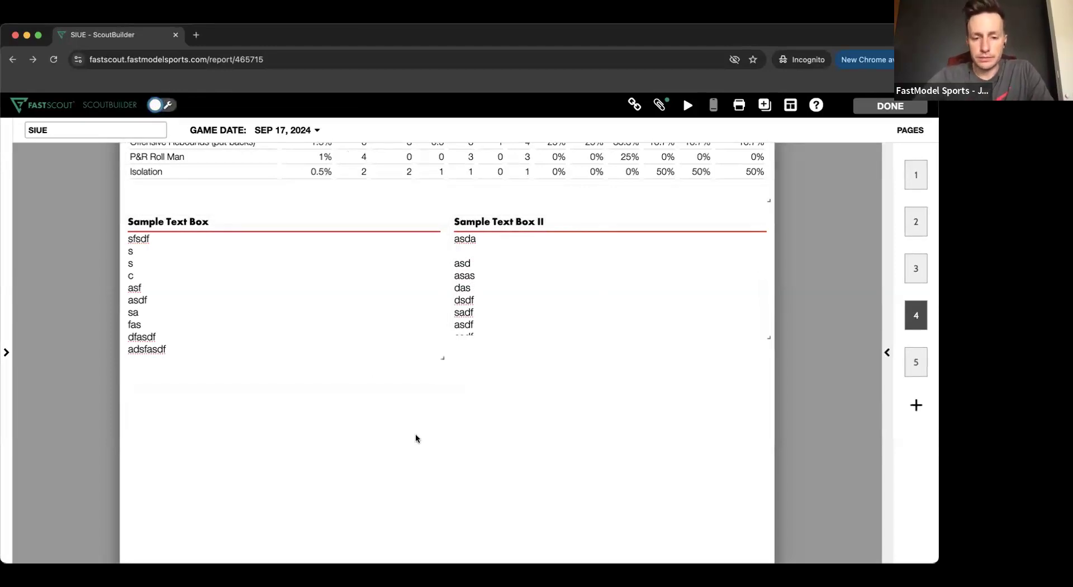
- Go to page 5 and read the Scout Assistant's FastIntelligence notes on the SIUE Cougars' offense and defense
scroll(415, 434, "down", 10)
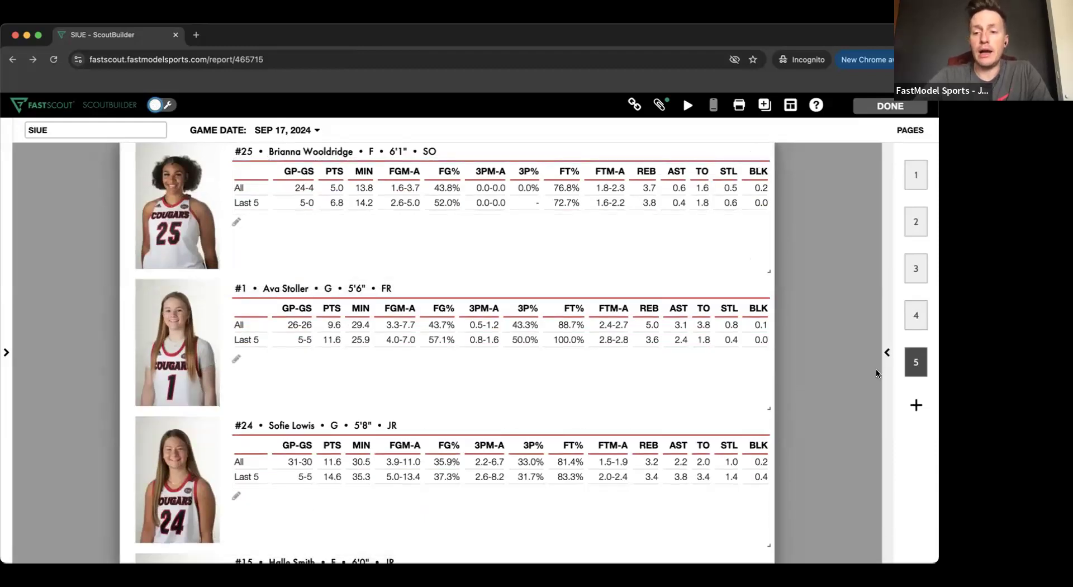
left_click(886, 336)
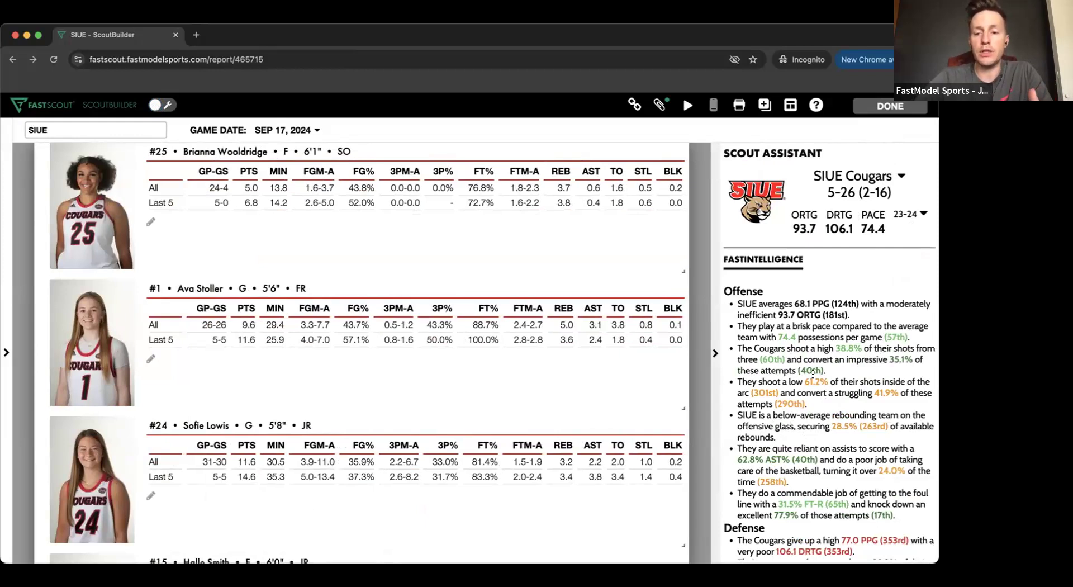
scroll(813, 373, "down", 3)
scroll(813, 374, "down", 2)
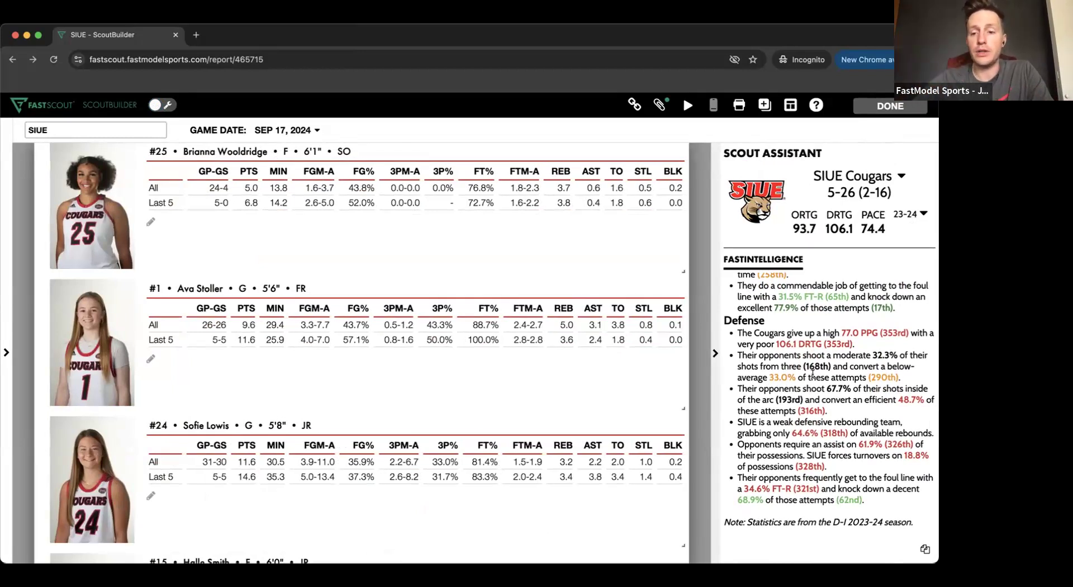
left_click(400, 219)
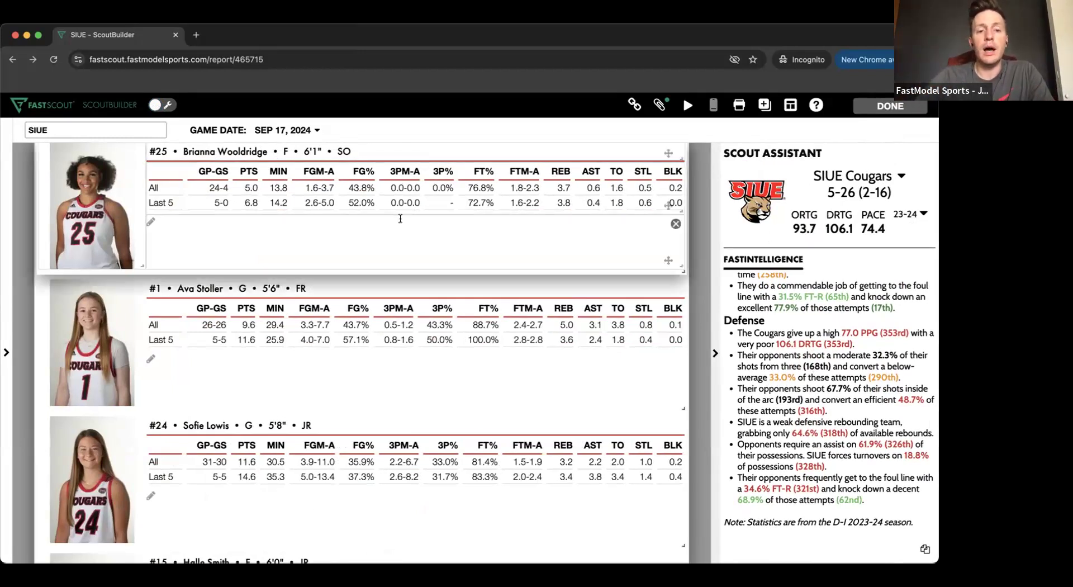
left_click(304, 229)
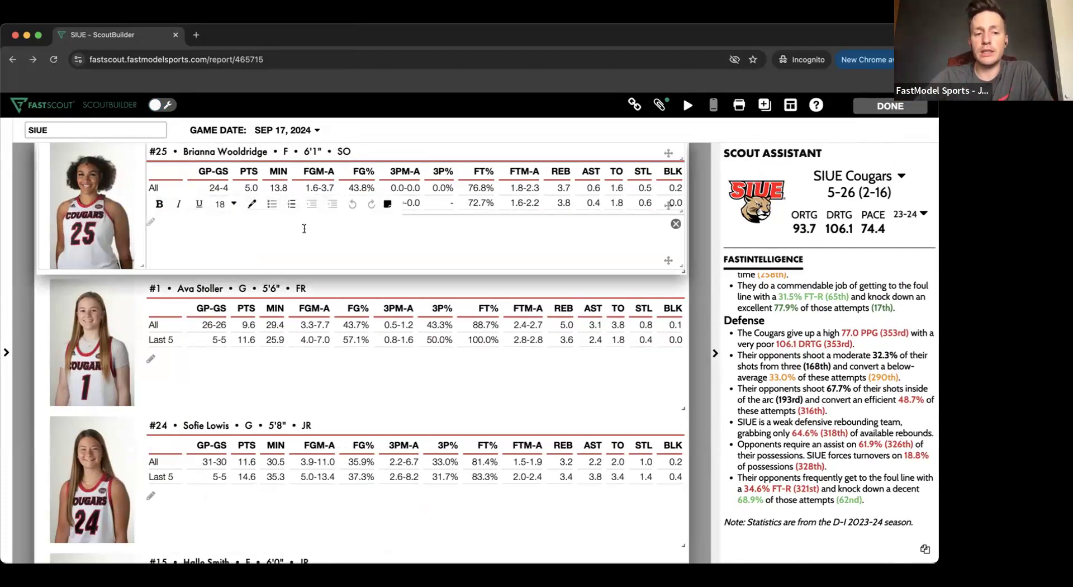
left_click(714, 353)
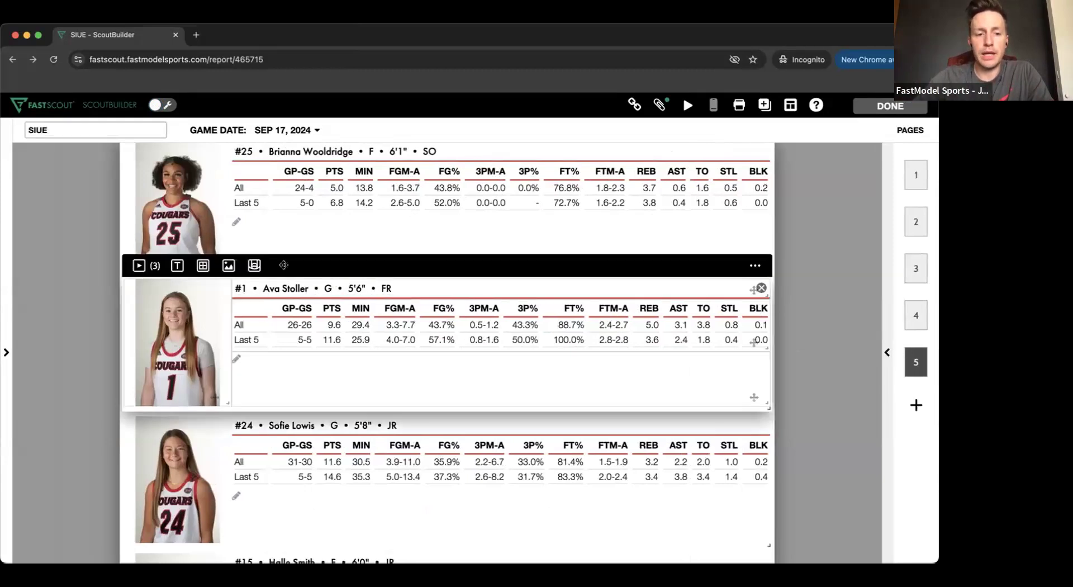
left_click(274, 240)
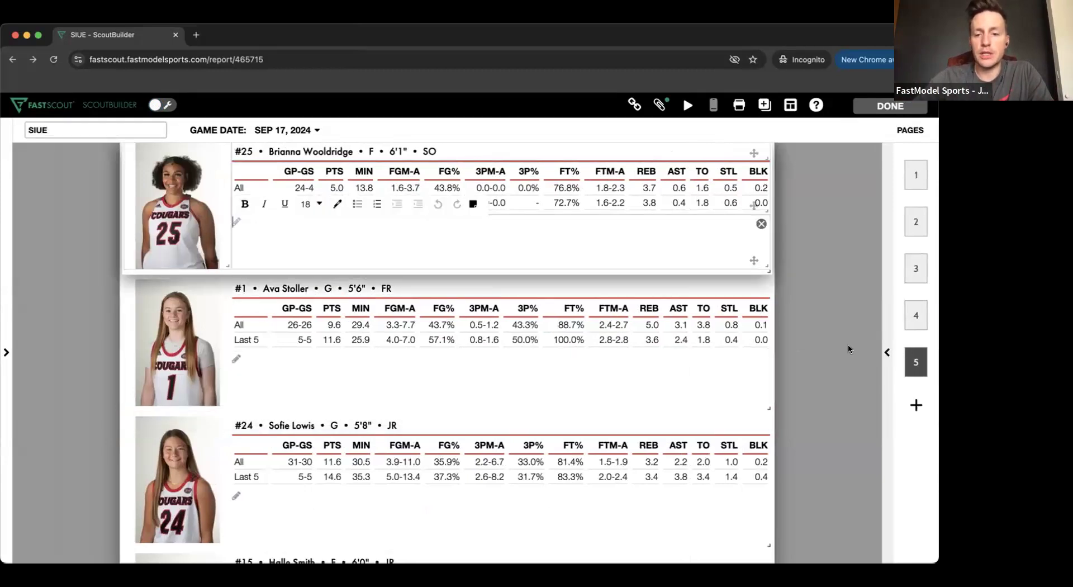
left_click(888, 369)
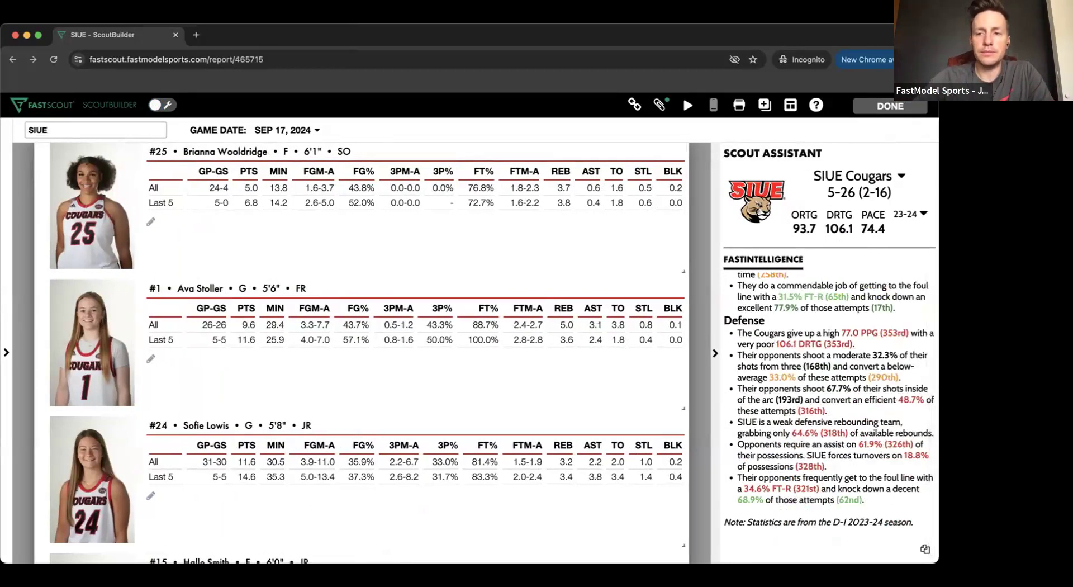
- Look up the saved notes for player #25 from her empty note field and close the list without inserting any
left_click(241, 232)
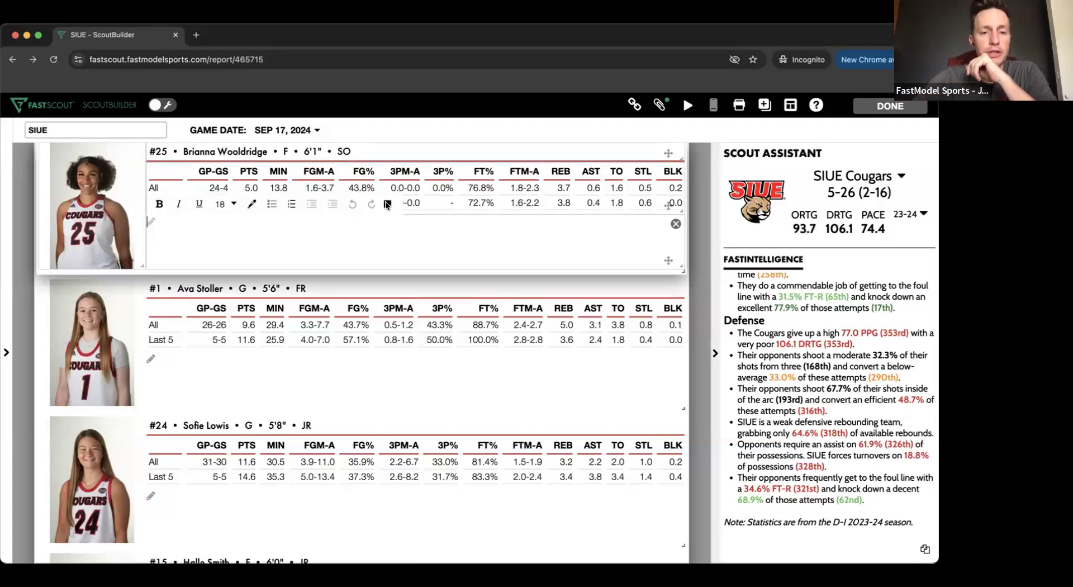
left_click(386, 202)
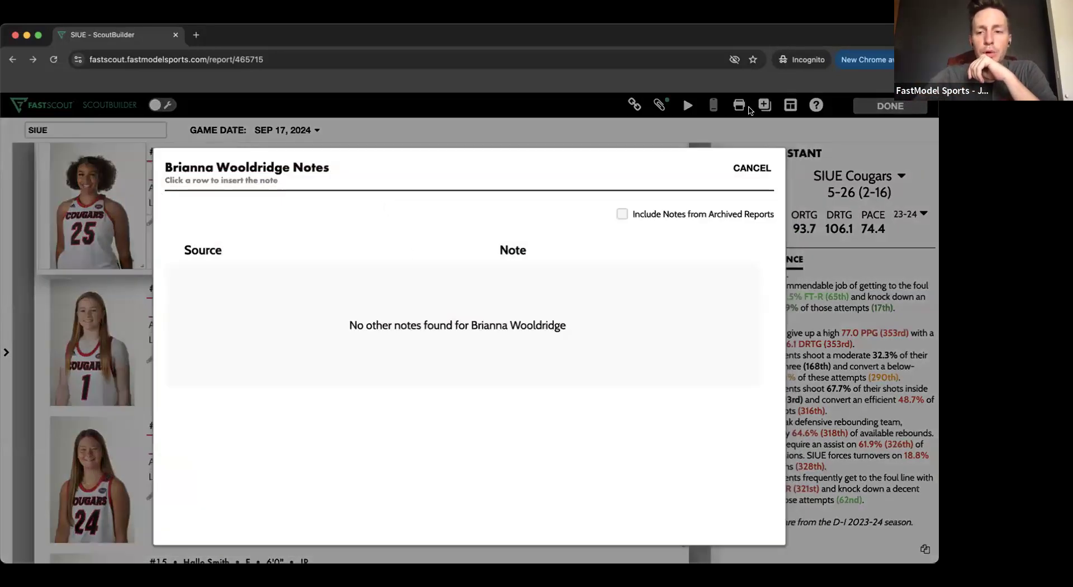
left_click(752, 168)
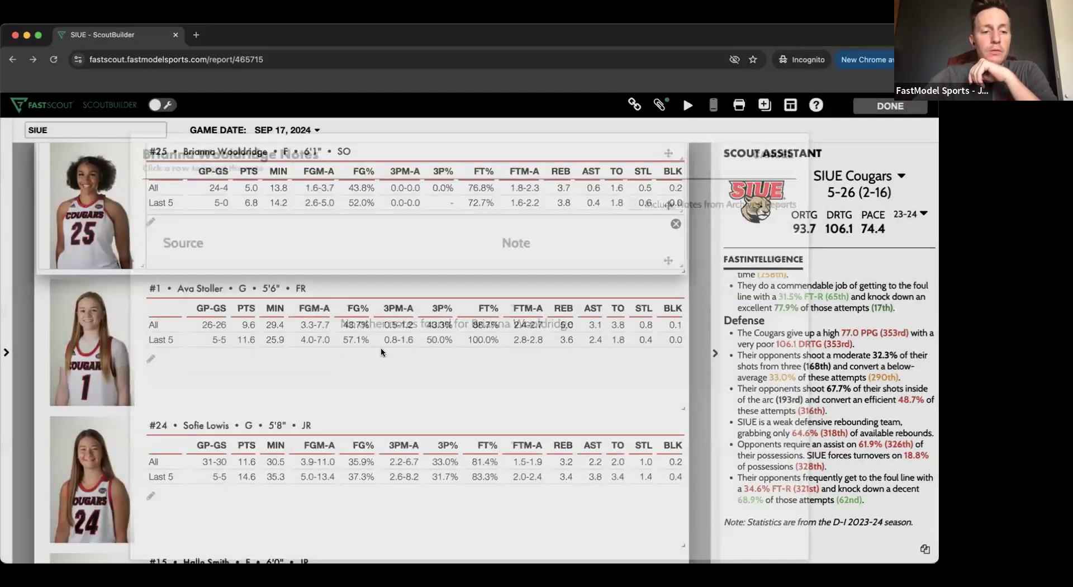
- Insert the saved SIUE note dated September 17th, 2024 into the empty note field of player #24
scroll(203, 435, "down", 2)
left_click(198, 437)
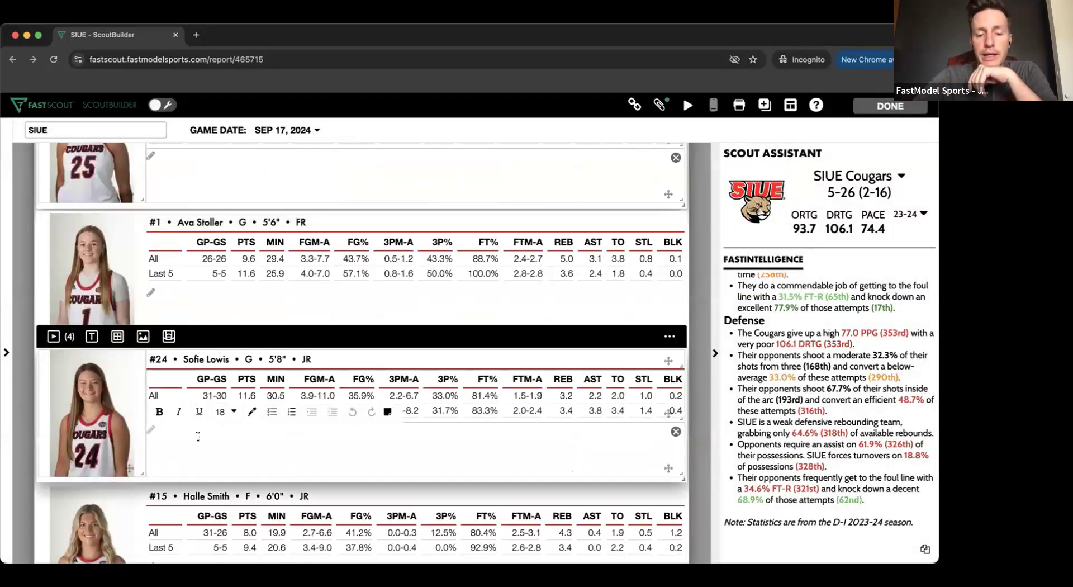
left_click(387, 412)
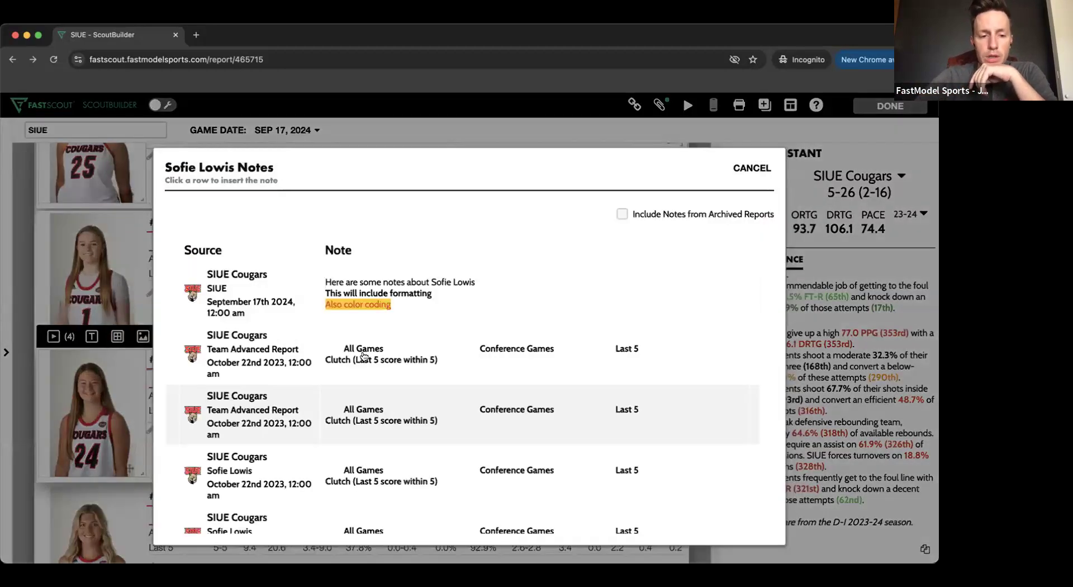
scroll(363, 356, "down", 2)
scroll(364, 356, "up", 2)
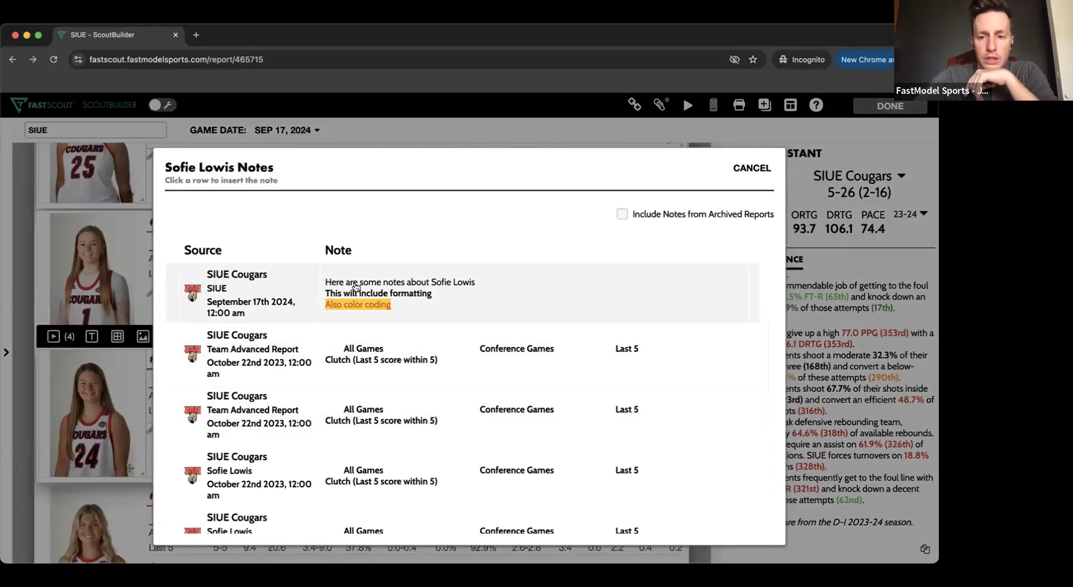
left_click(355, 287)
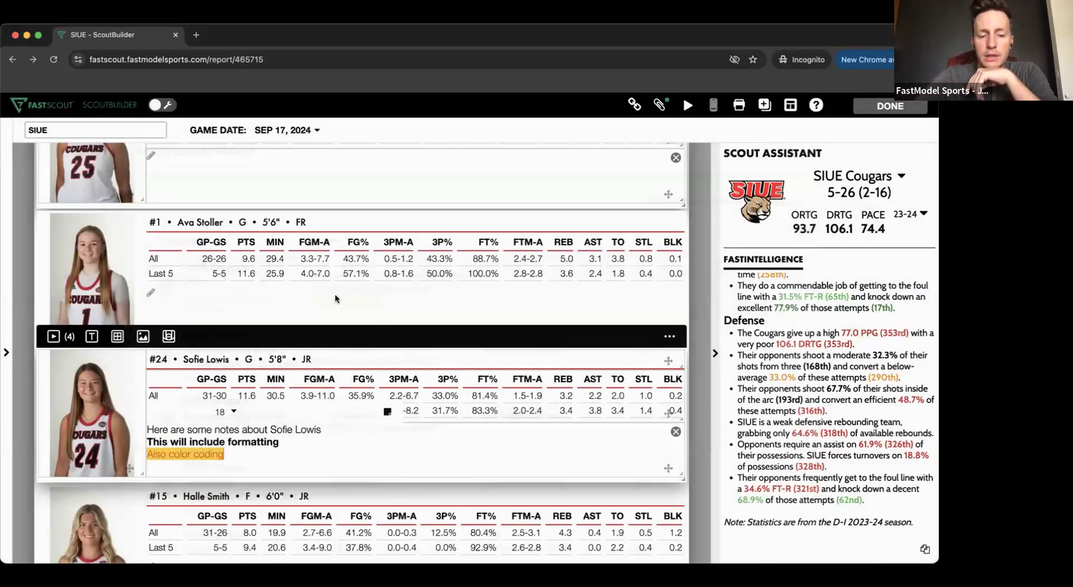
left_click(255, 499)
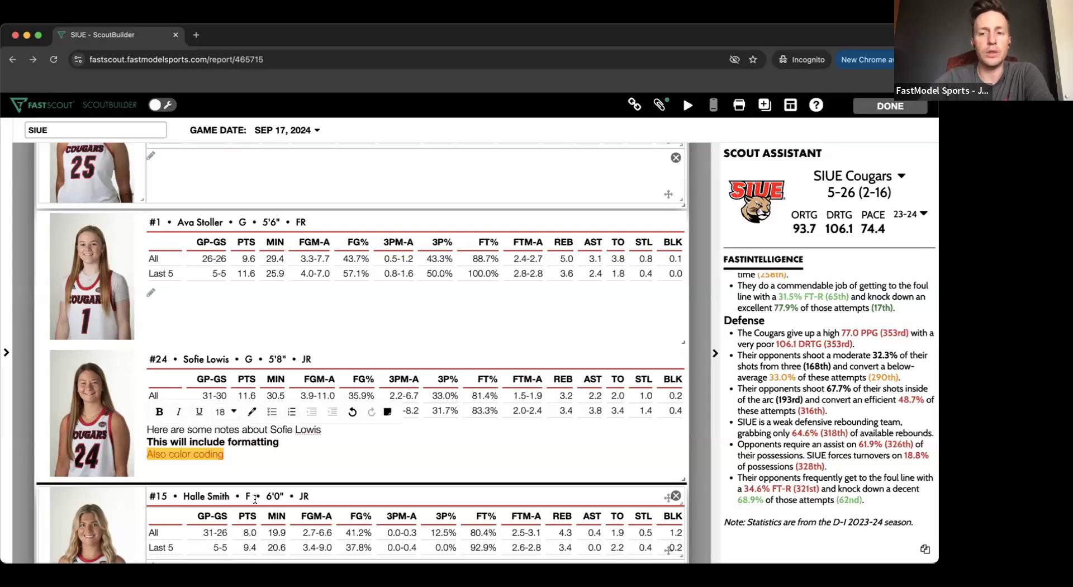
- Switch the Scout Assistant from the SIUE Cougars to player #24 and look through her saved notes
left_click(895, 176)
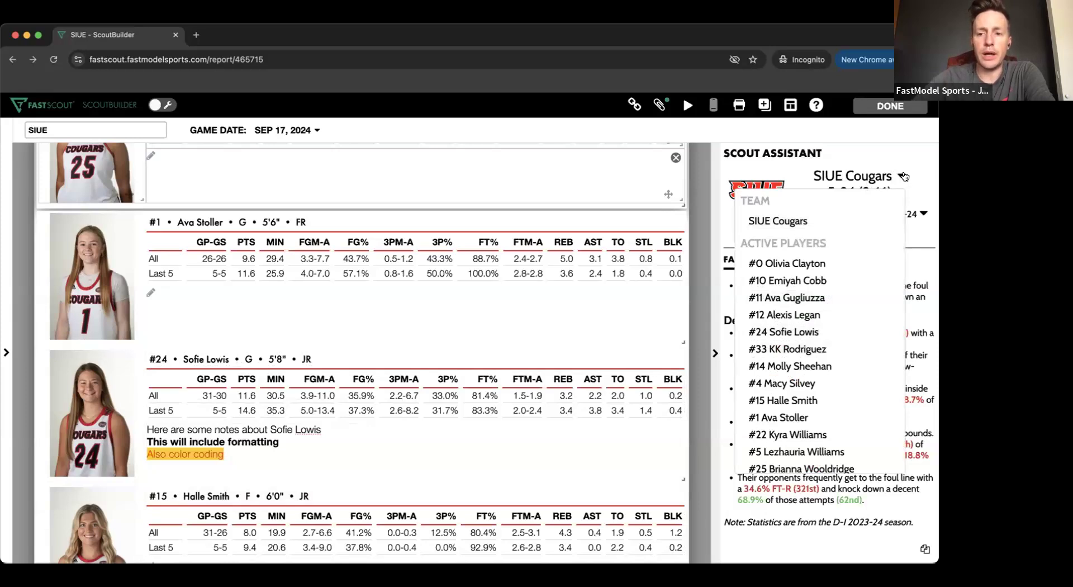
scroll(832, 300, "down", 1)
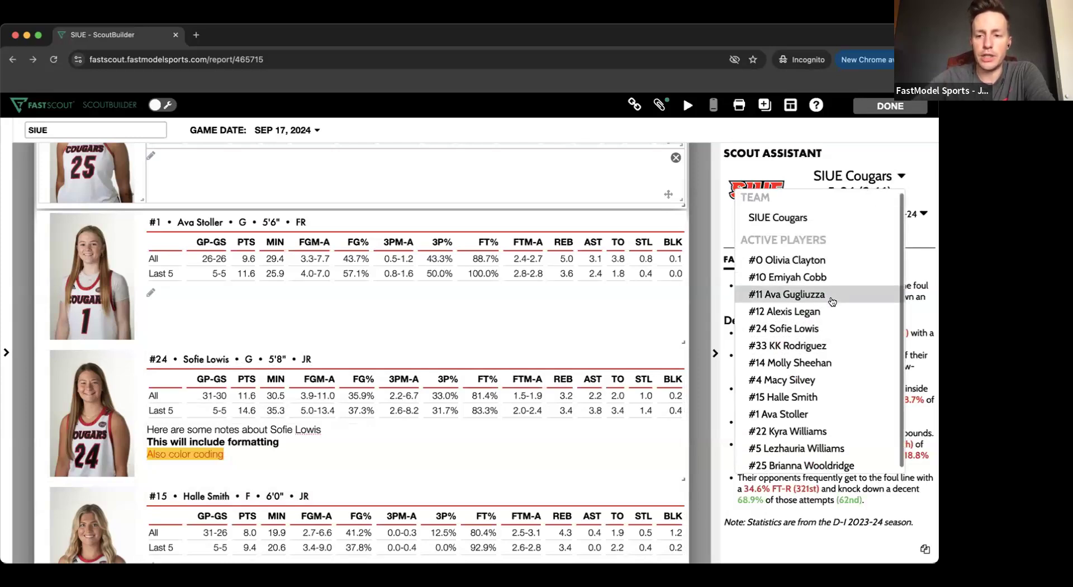
left_click(809, 324)
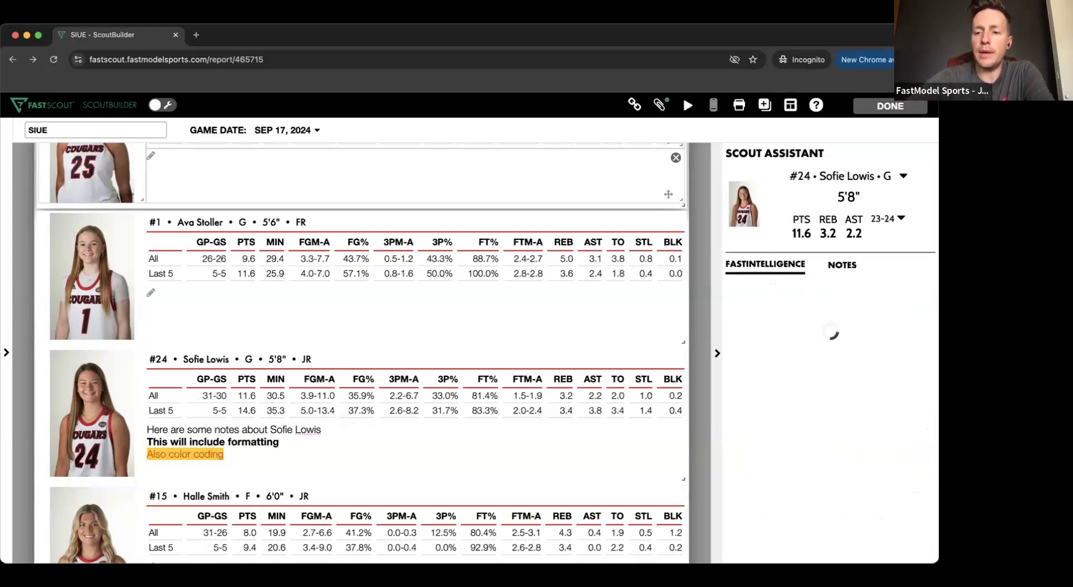
left_click(850, 266)
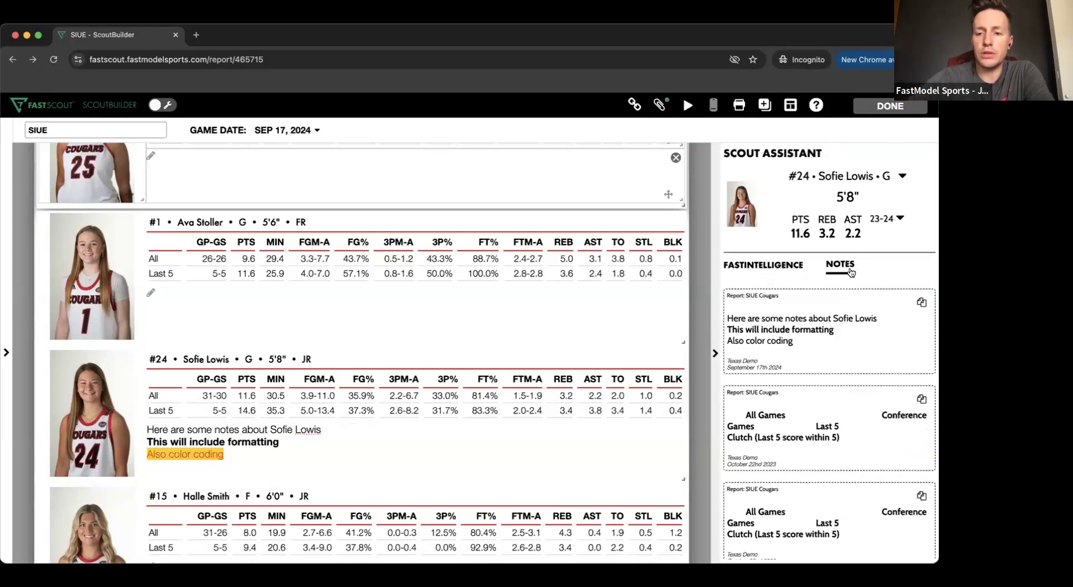
scroll(829, 433, "down", 3)
scroll(829, 434, "down", 1)
scroll(829, 433, "up", 5)
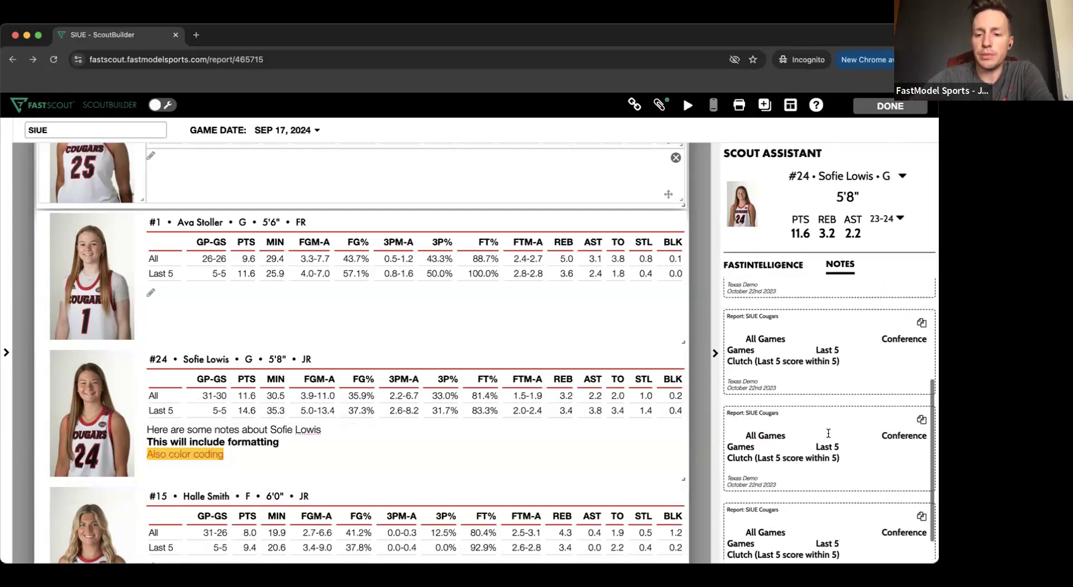
- View player #24's FastIntelligence in the Scout Assistant and look over the available seasons and active players
left_click(768, 268)
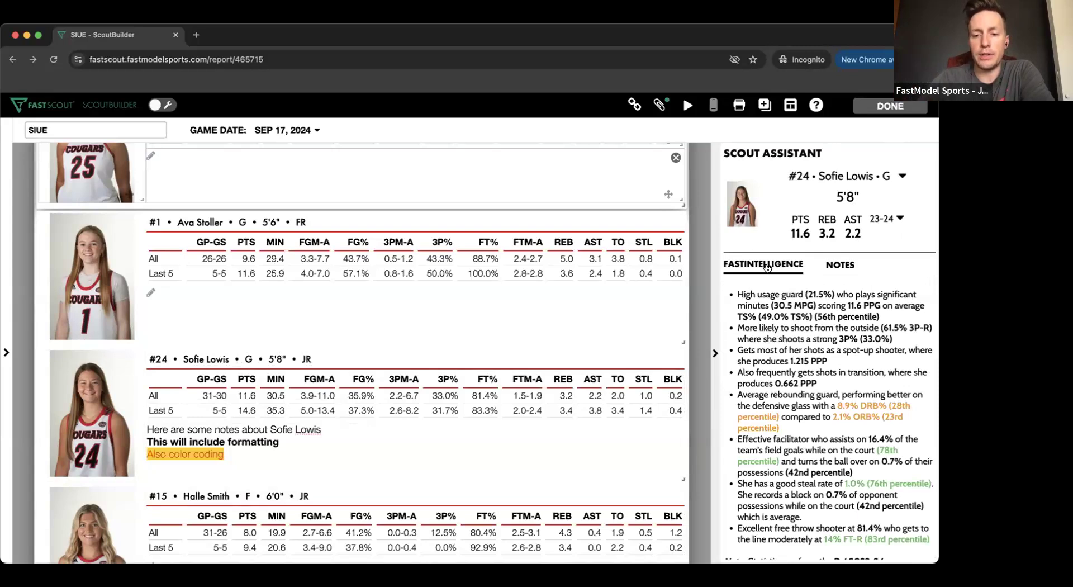
left_click(899, 218)
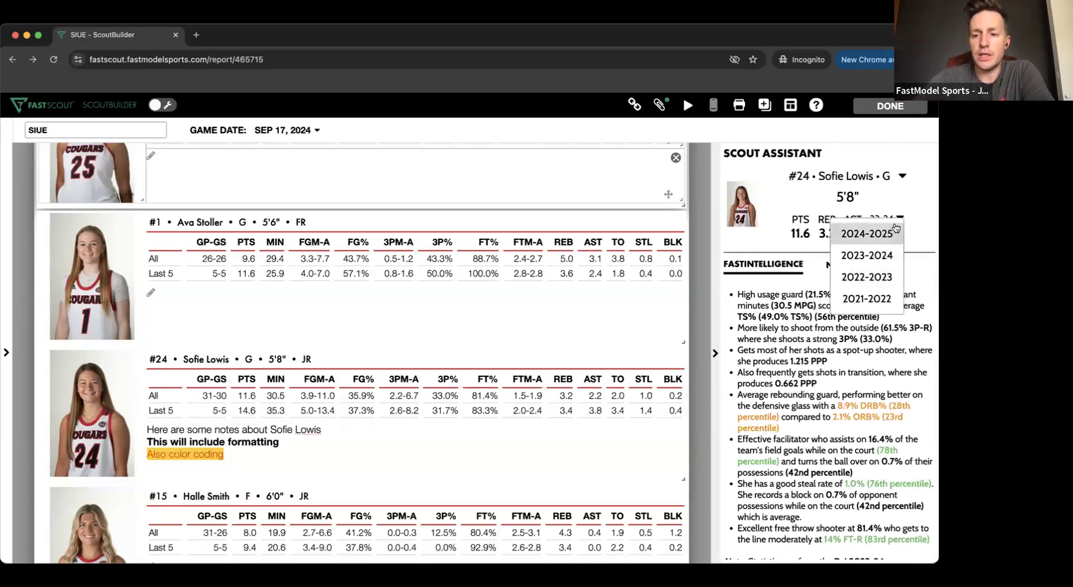
left_click(905, 177)
left_click(904, 177)
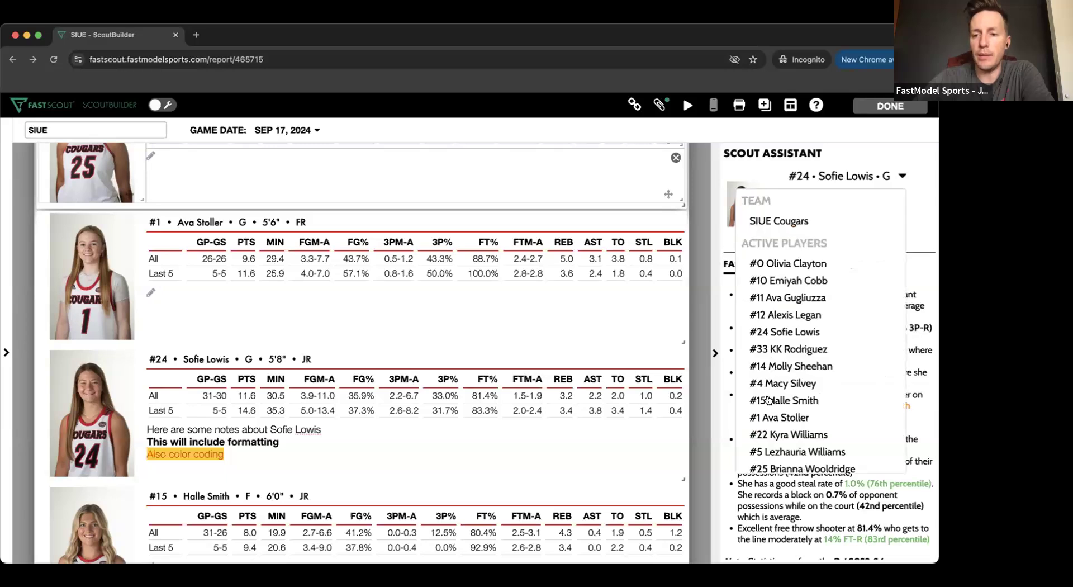
scroll(788, 313, "down", 1)
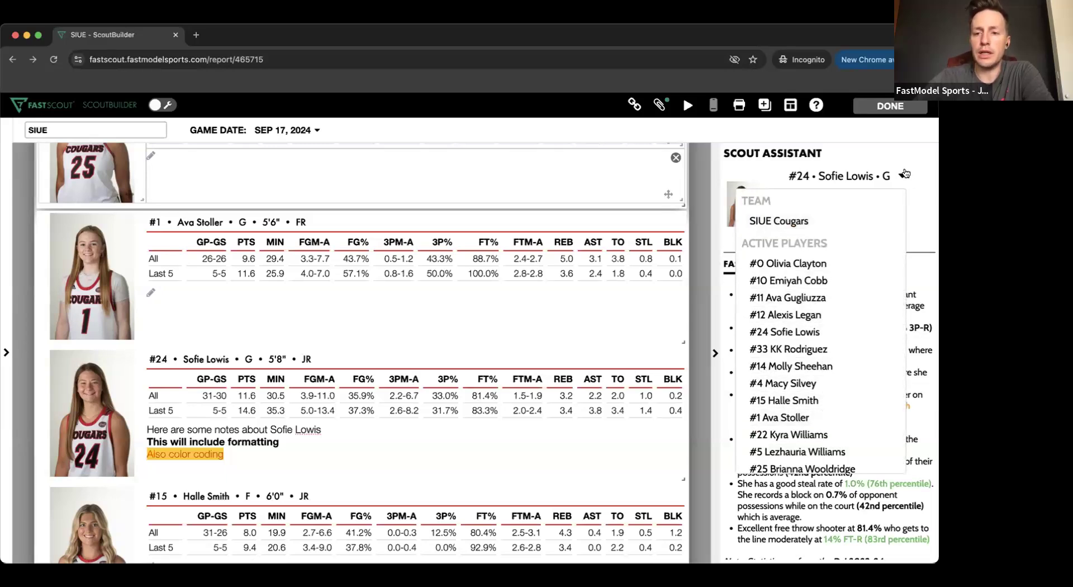
- Hide the Scout Assistant and finish editing the SIUE report to return to the opponent scouts list
left_click(714, 350)
left_click(714, 349)
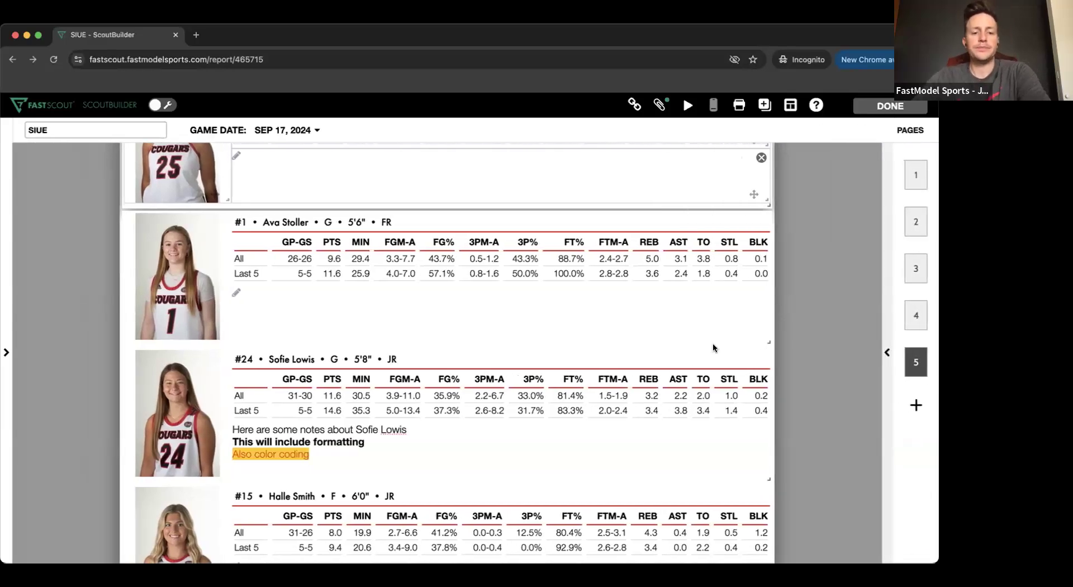
left_click(893, 105)
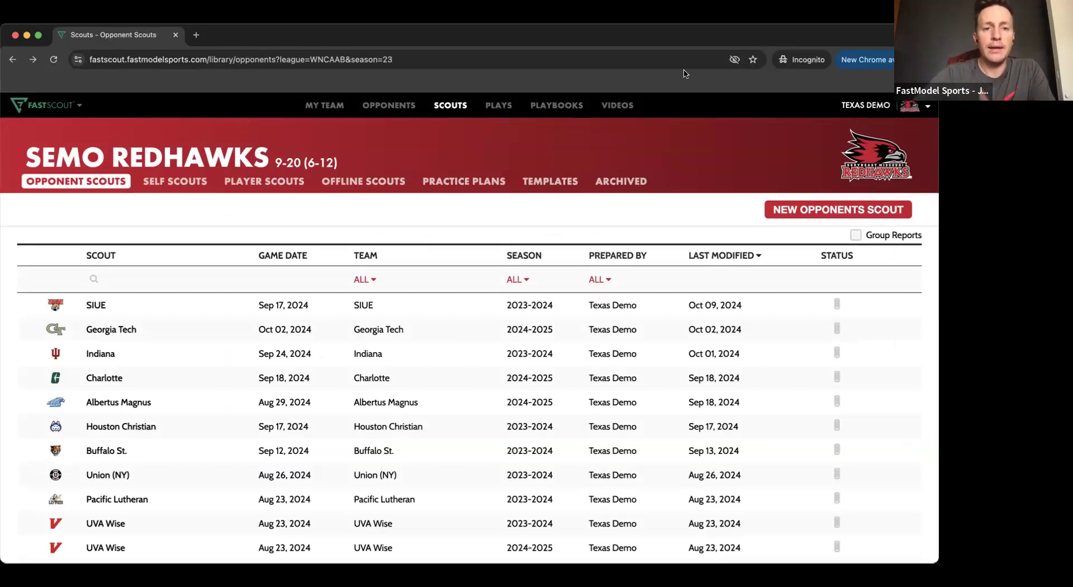
- Review the SEMO Redhawks' own team dashboard, including FastIntelligence, FastScout Factors, Lineup Stats and the Offensive Shot Chart
left_click(321, 105)
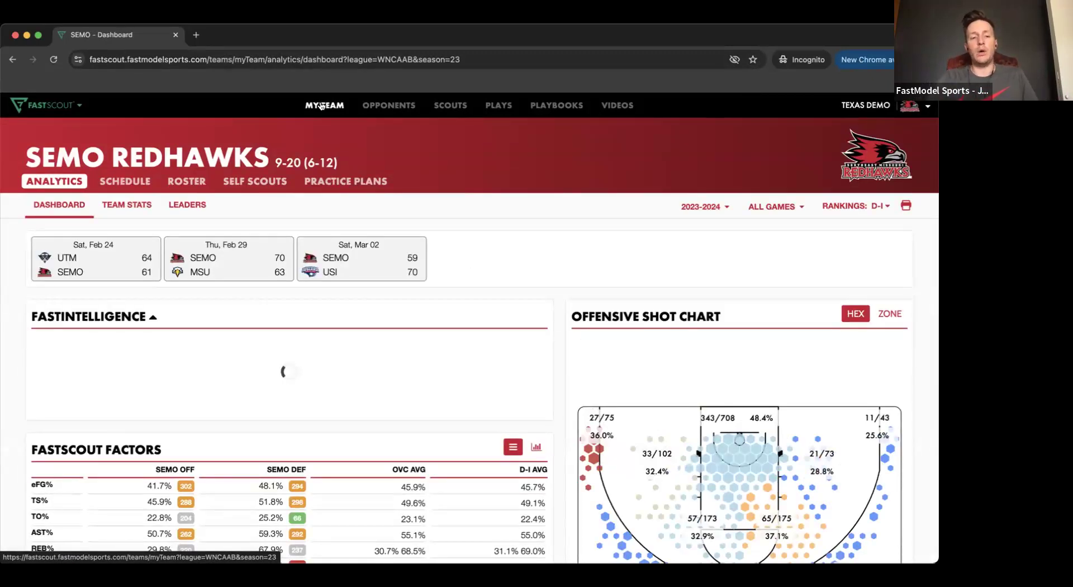
scroll(552, 321, "down", 8)
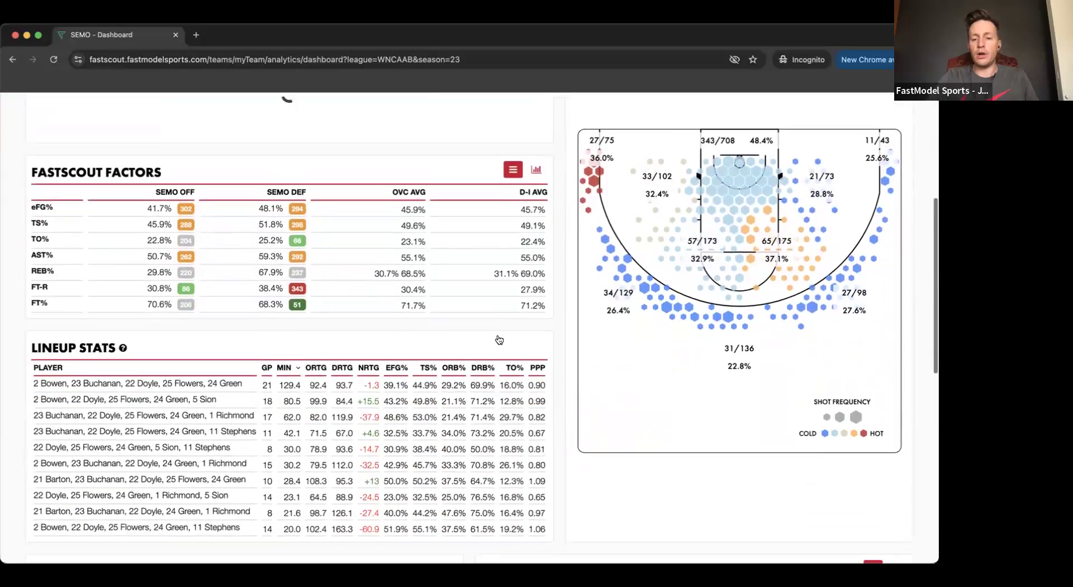
scroll(500, 339, "up", 8)
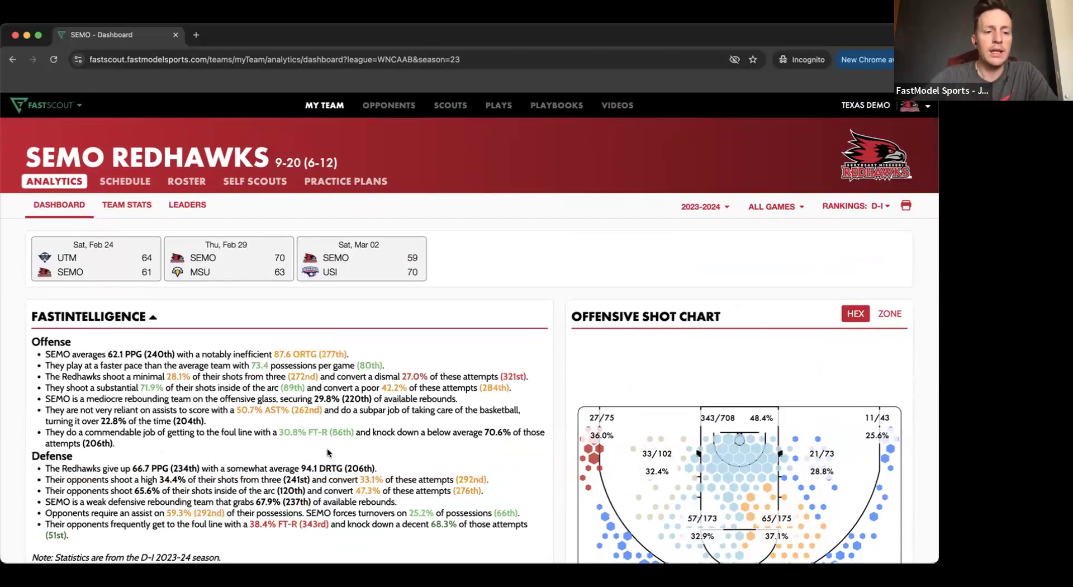
scroll(111, 440, "down", 1)
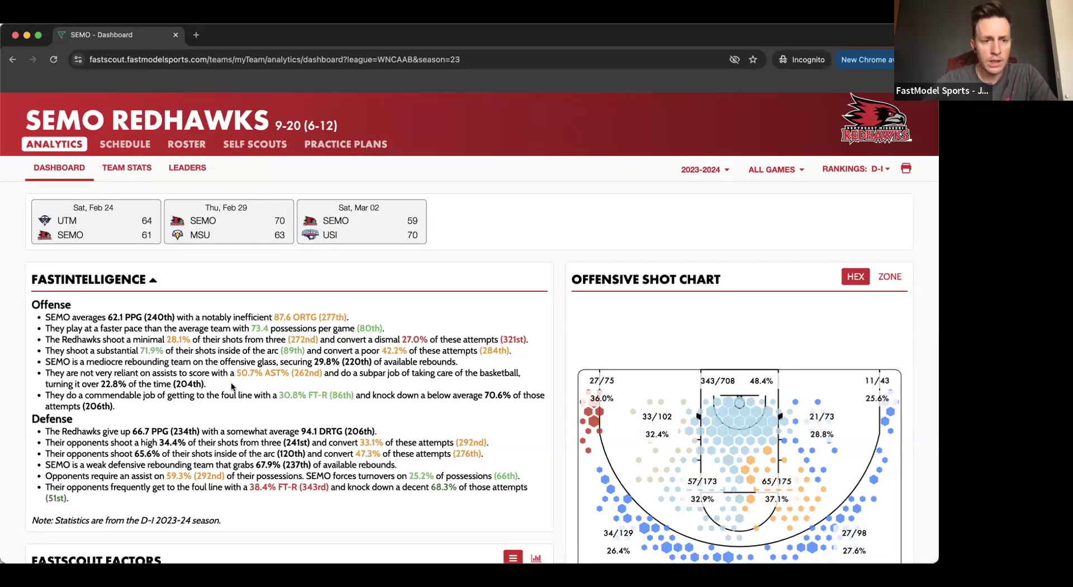
- Open player #1's profile from the SEMO Redhawks roster, check her notes and return to her stats
left_click(190, 145)
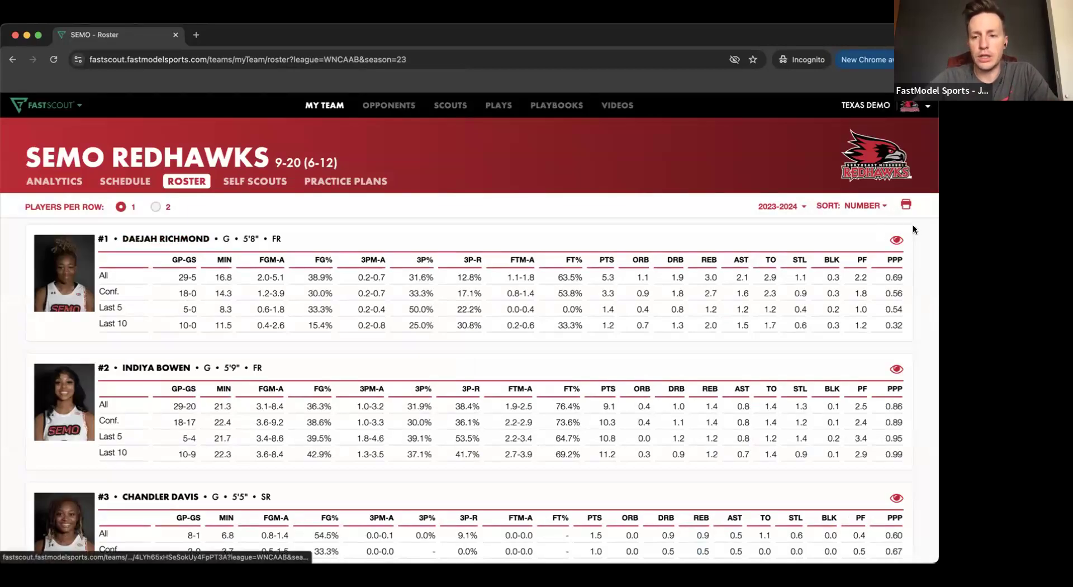
left_click(164, 240)
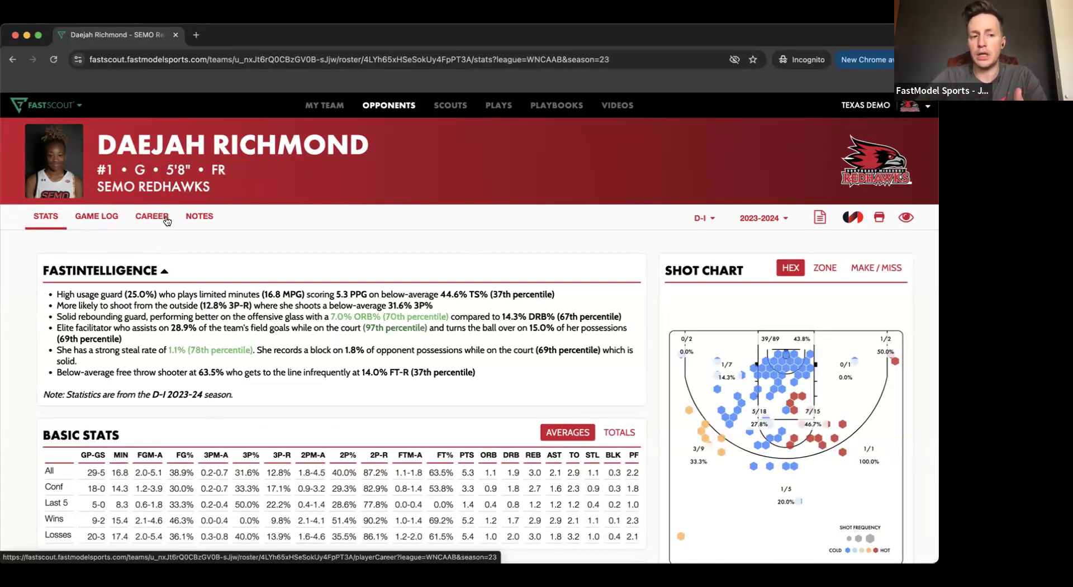
left_click(202, 216)
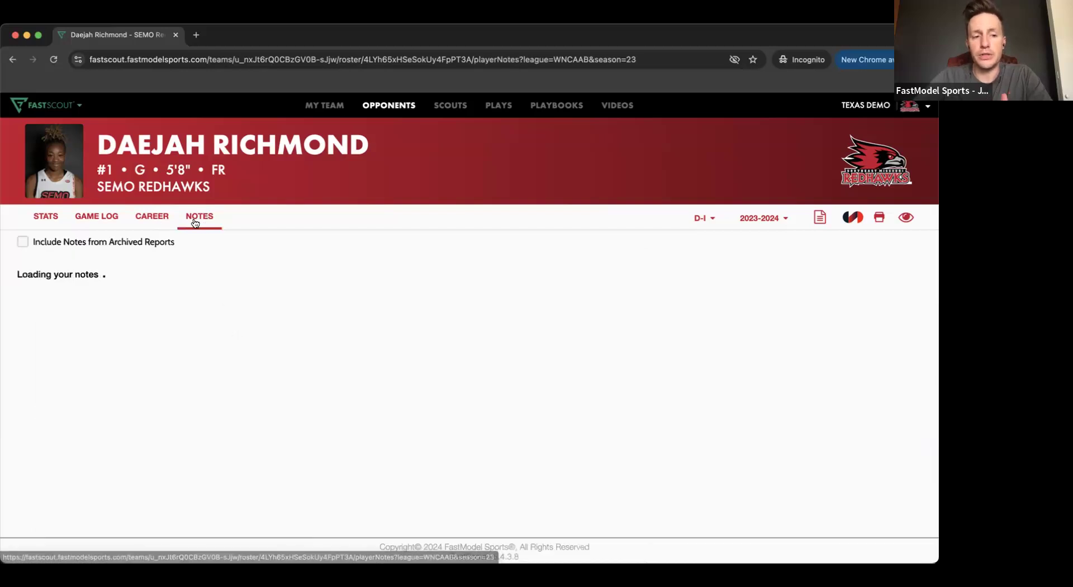
left_click(53, 217)
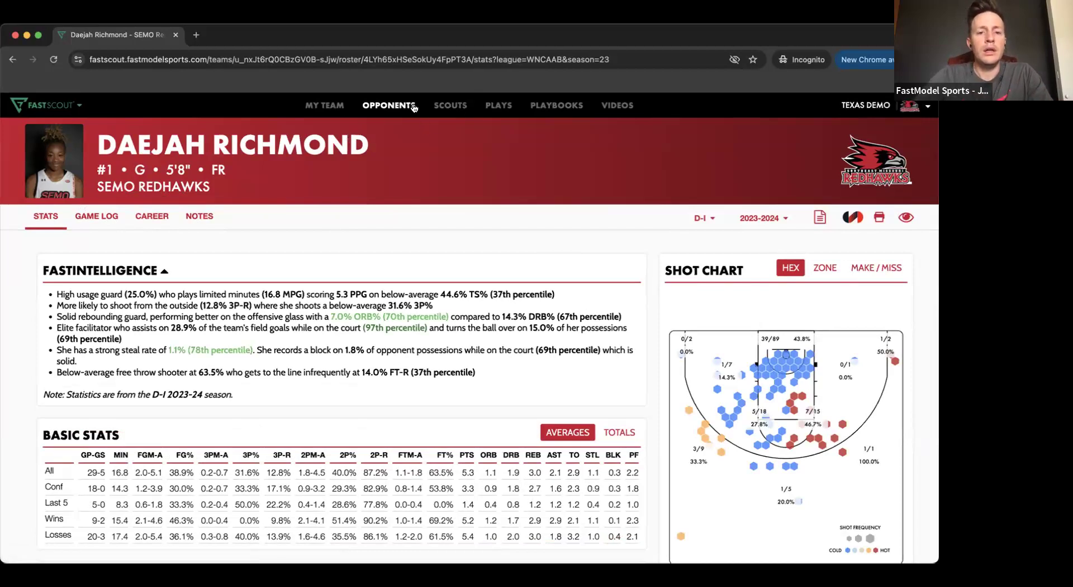
- Start a new opponent scout for the D-I team Iowa Hawkeyes and set its season to 2023-2024
left_click(435, 105)
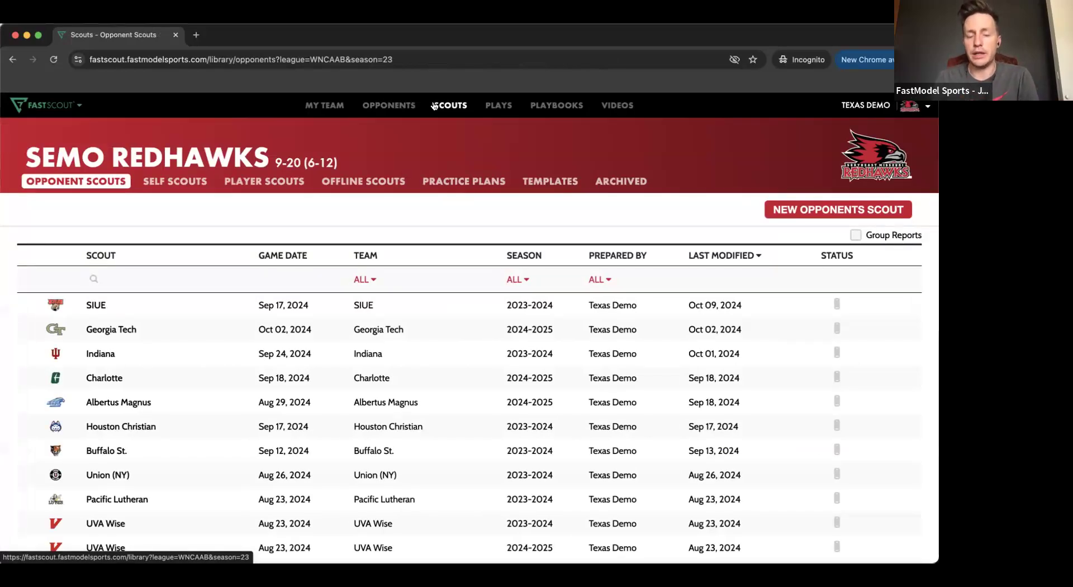
left_click(831, 215)
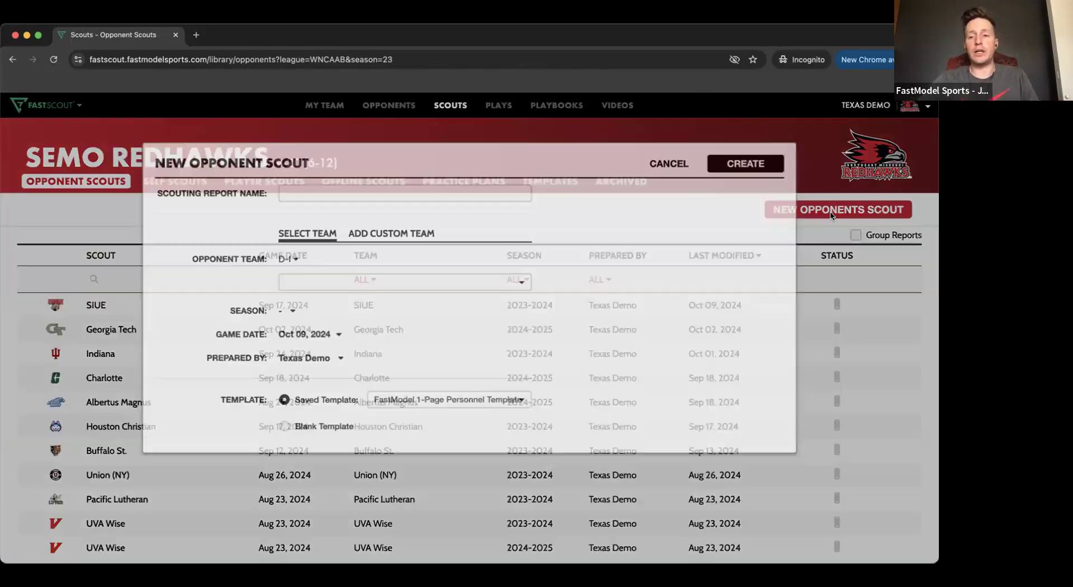
left_click(310, 281)
scroll(352, 356, "down", 15)
left_click(344, 363)
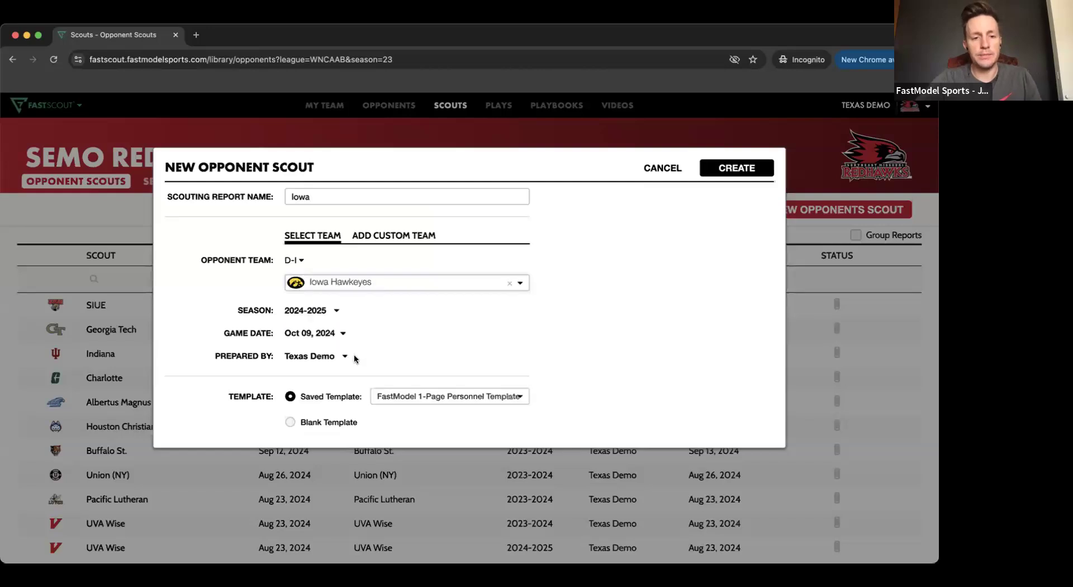
left_click(309, 310)
left_click(307, 352)
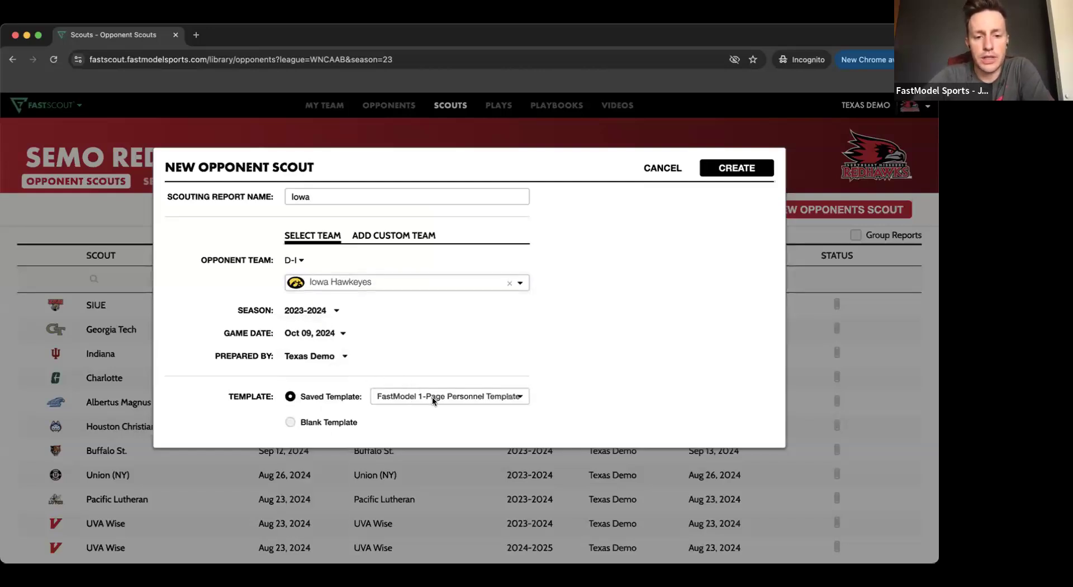
- Apply the FastModel AI Scouting Report template with 2023-2024 as the FastIntelligence season and create the Iowa scout
left_click(432, 397)
scroll(438, 450, "down", 2)
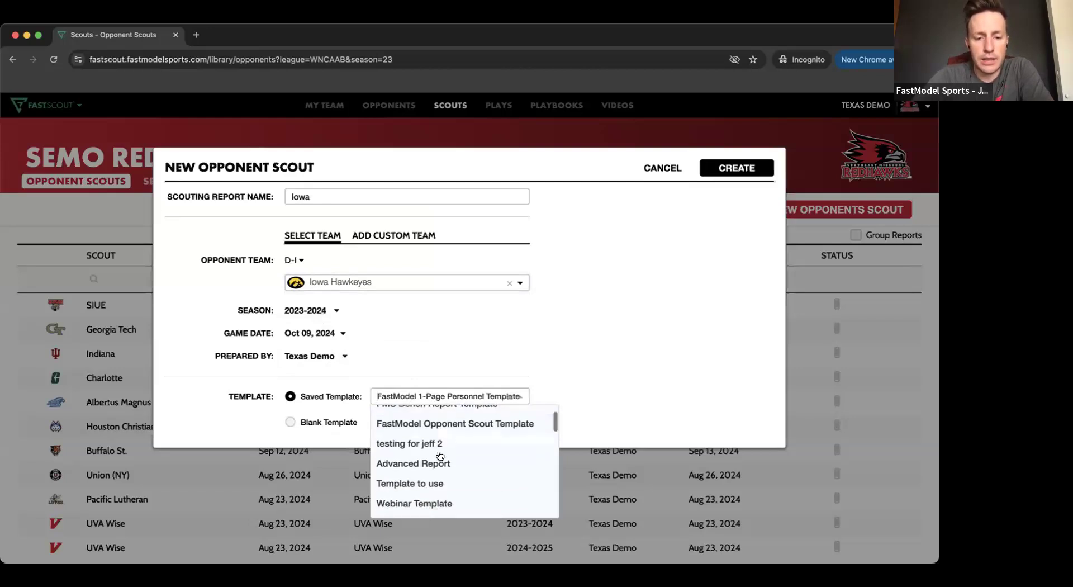
scroll(441, 456, "down", 5)
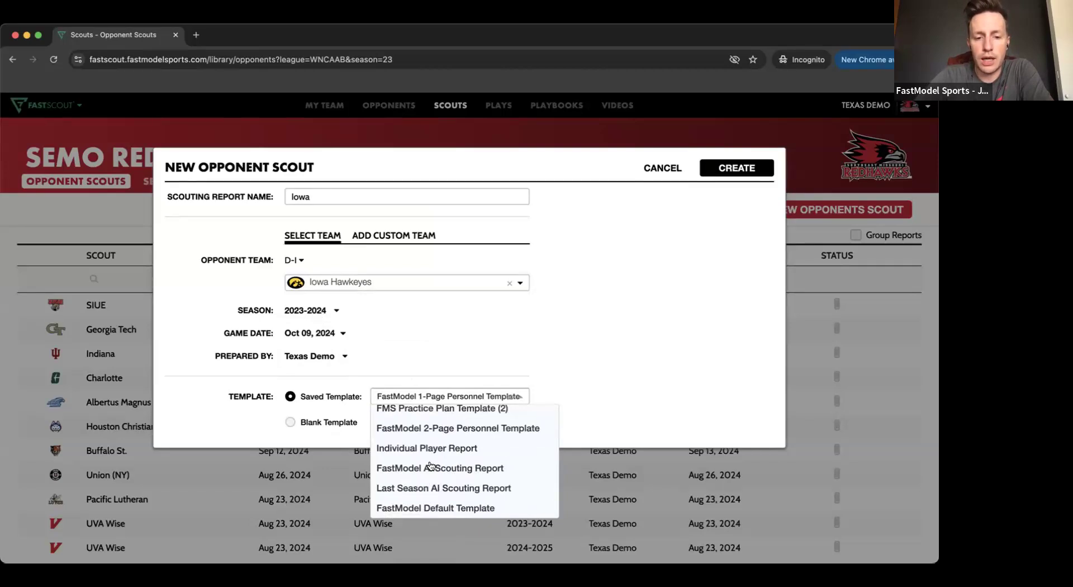
left_click(431, 468)
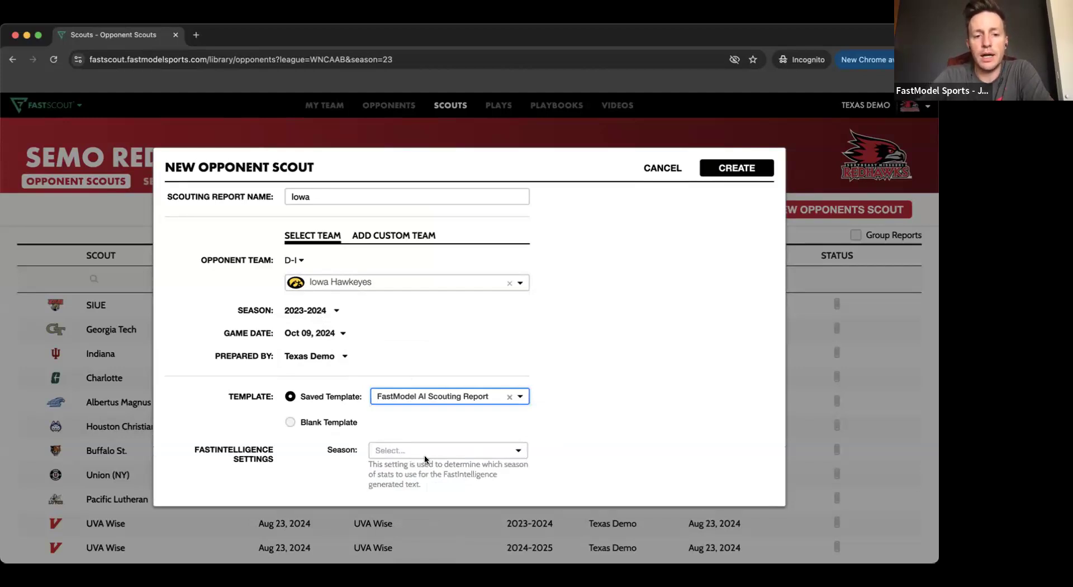
left_click(424, 452)
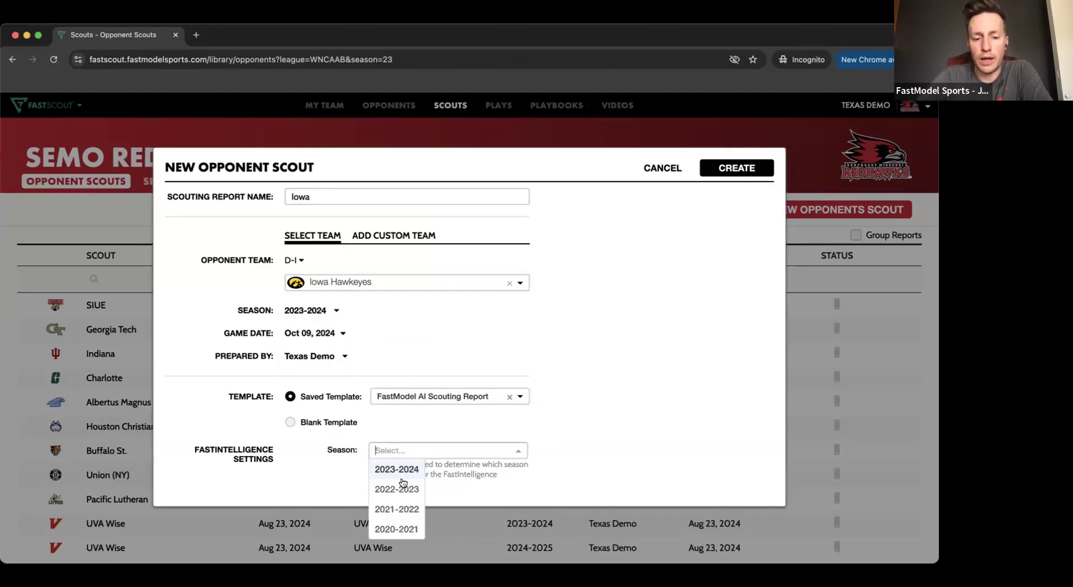
left_click(396, 475)
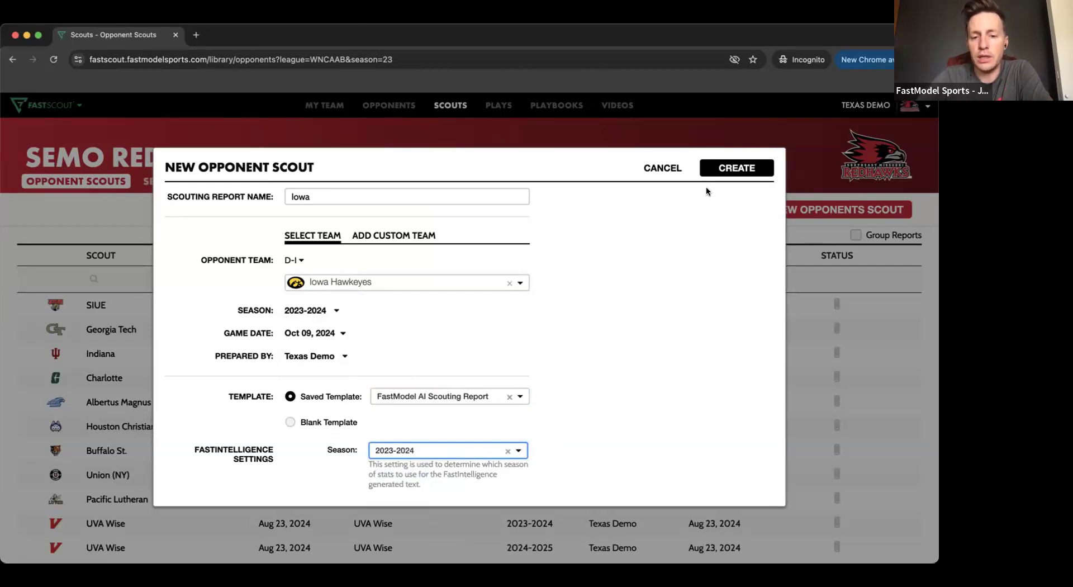
left_click(739, 168)
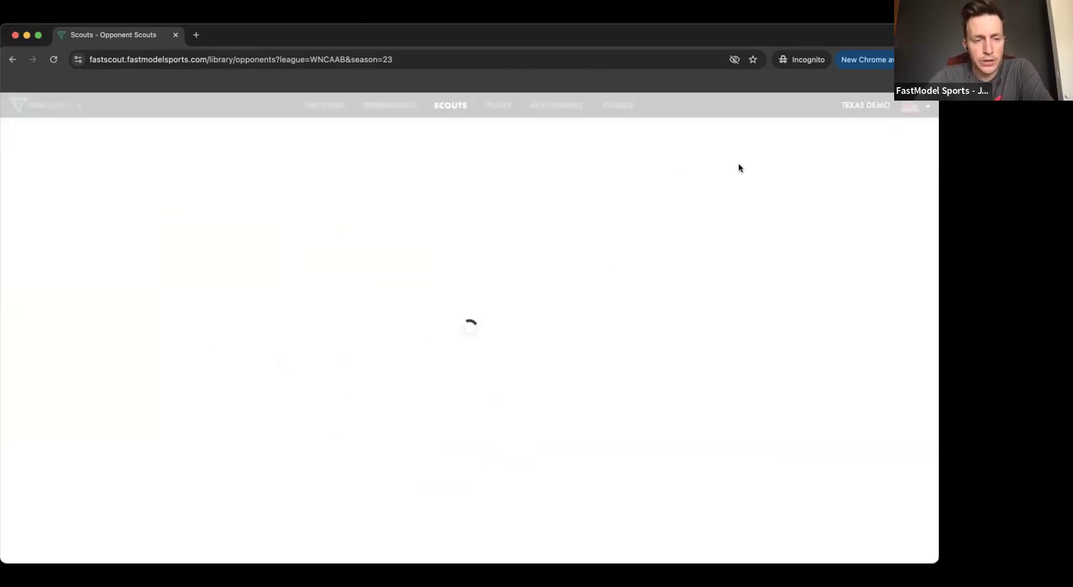
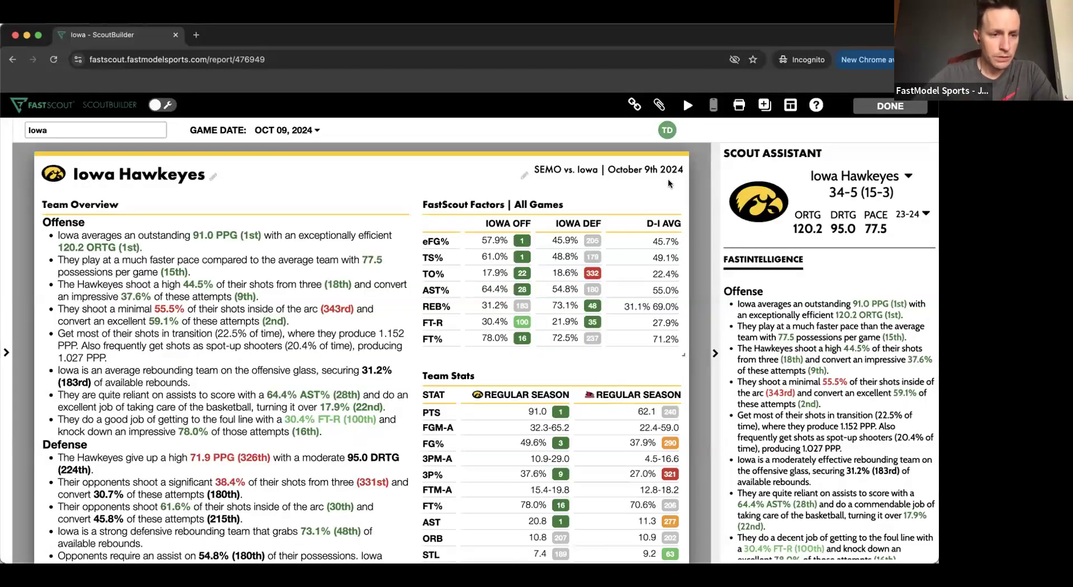
- Review the Iowa report's team overview, FastScout Factors and Team Stats, and #22's player page with her stats, shot charts and notes
mouse_move(132, 230)
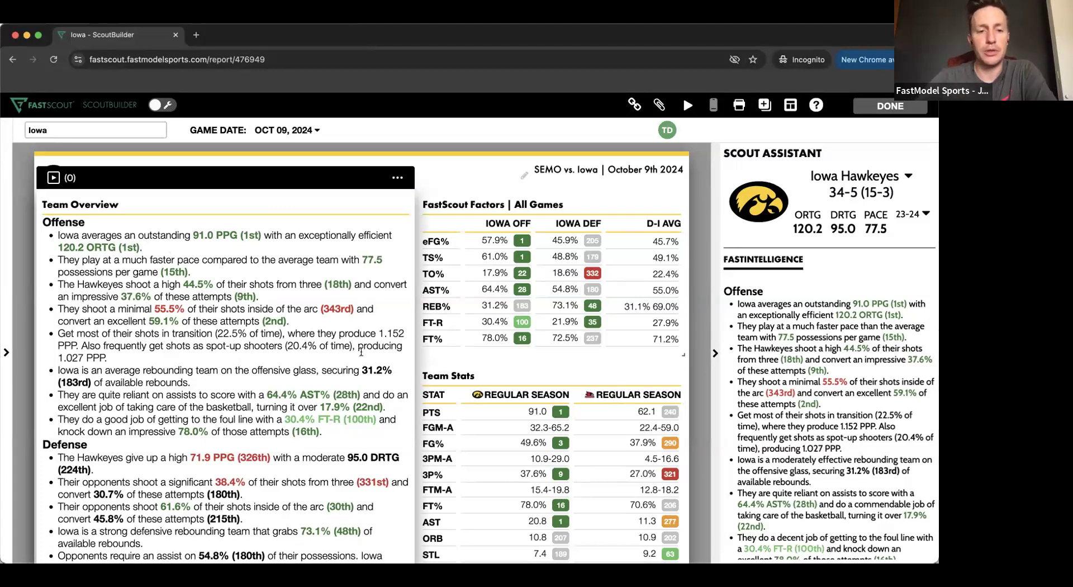
scroll(370, 386, "down", 3)
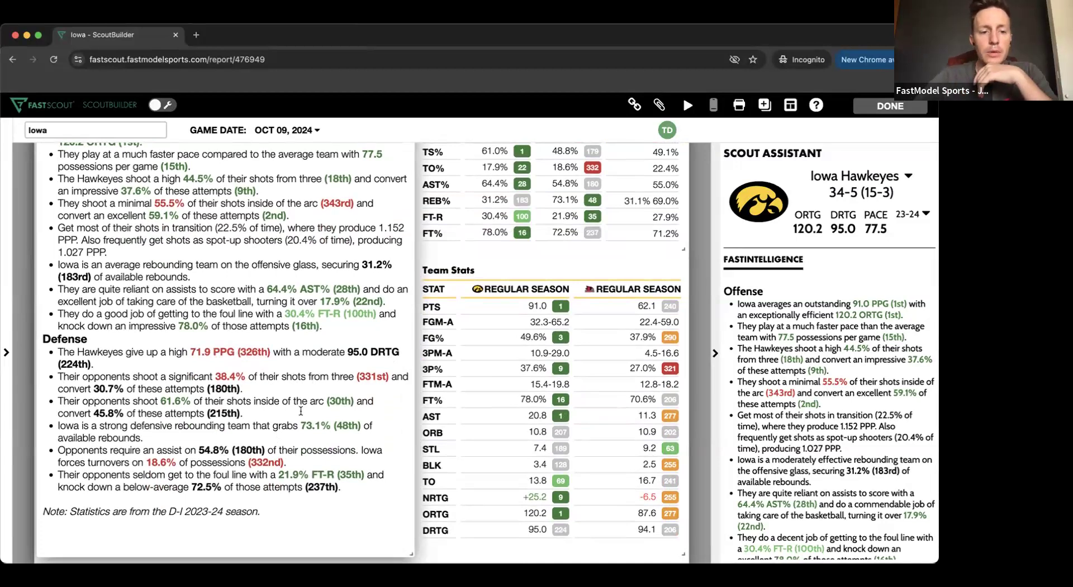
scroll(301, 411, "down", 15)
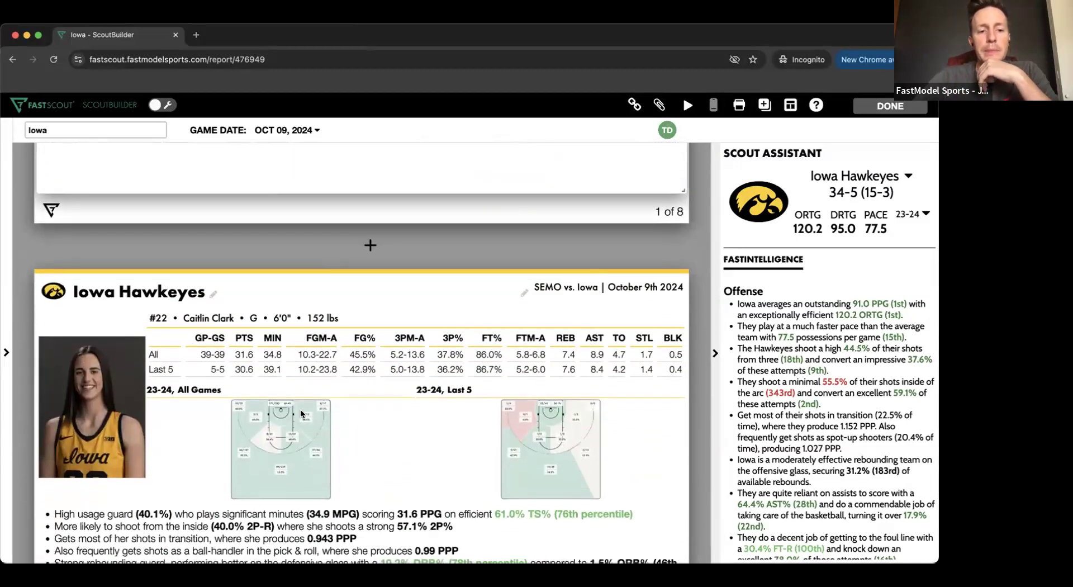
scroll(301, 412, "down", 4)
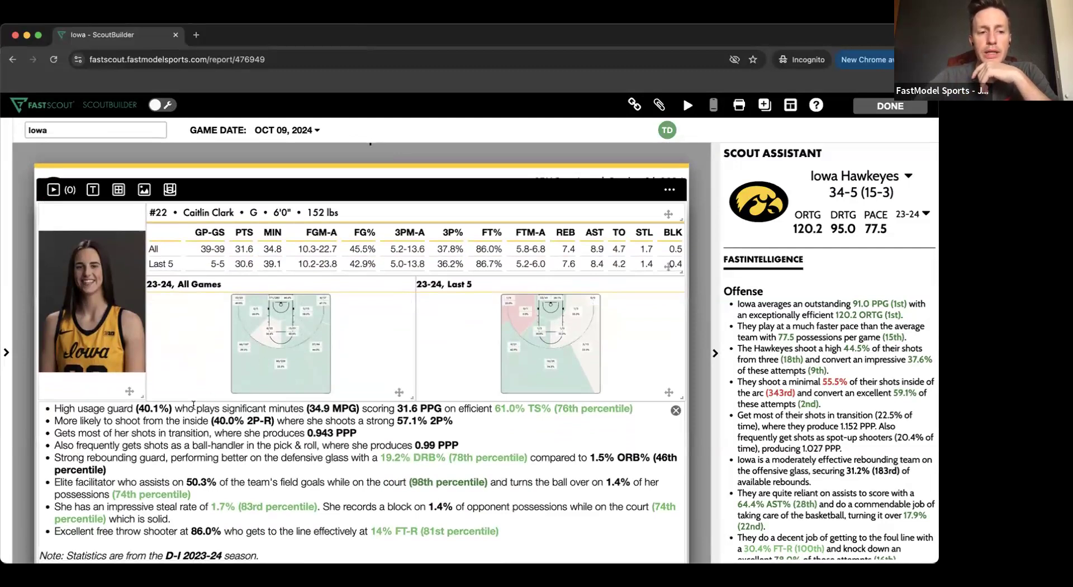
scroll(250, 269, "up", 1)
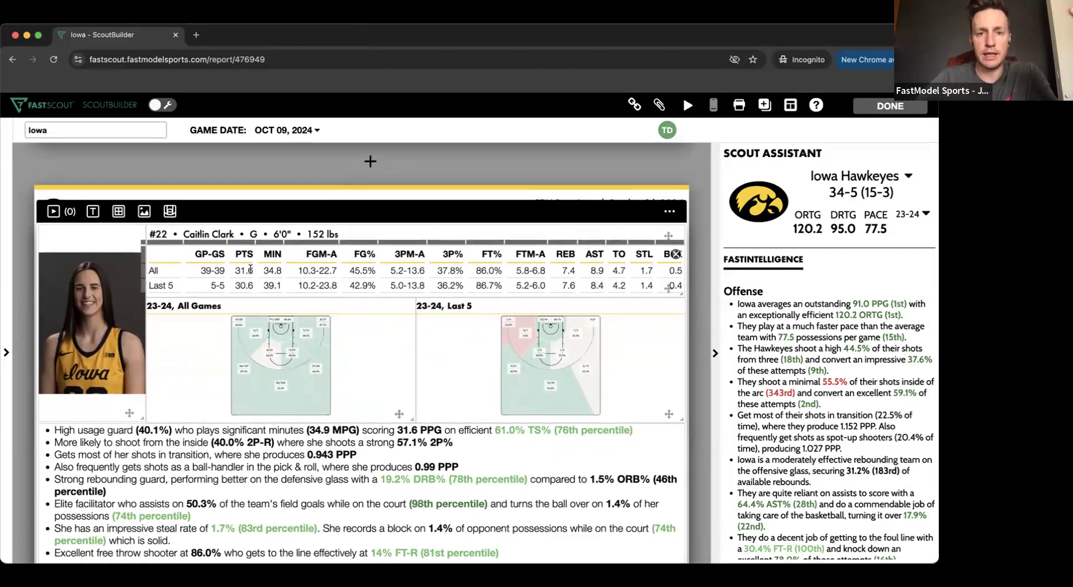
scroll(250, 269, "down", 3)
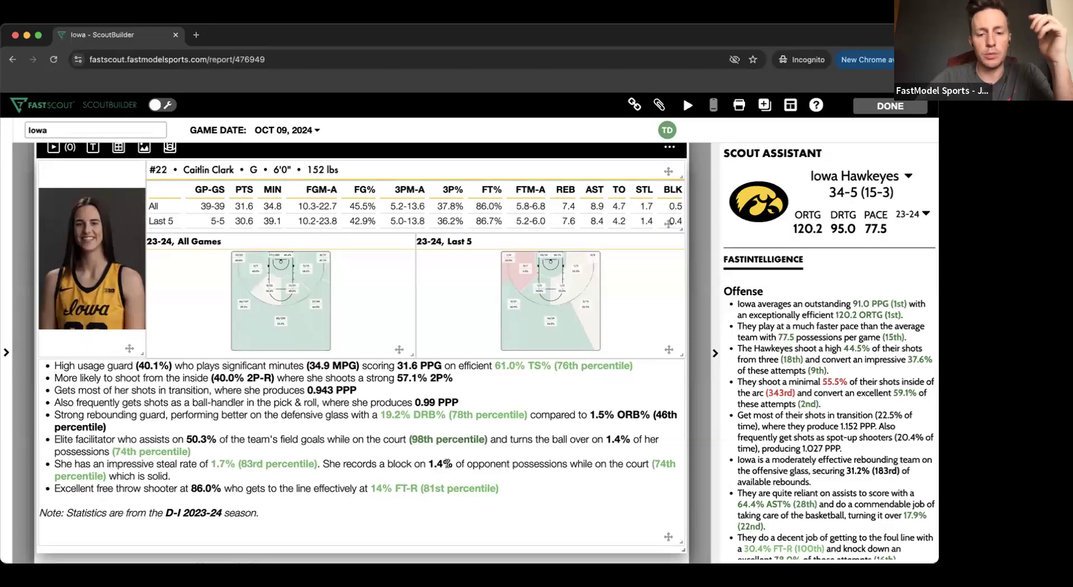
- In #22's notes, add a bullet after the free throw note, clear its trial text, and delete the bullet about shooting from the inside
left_click(502, 482)
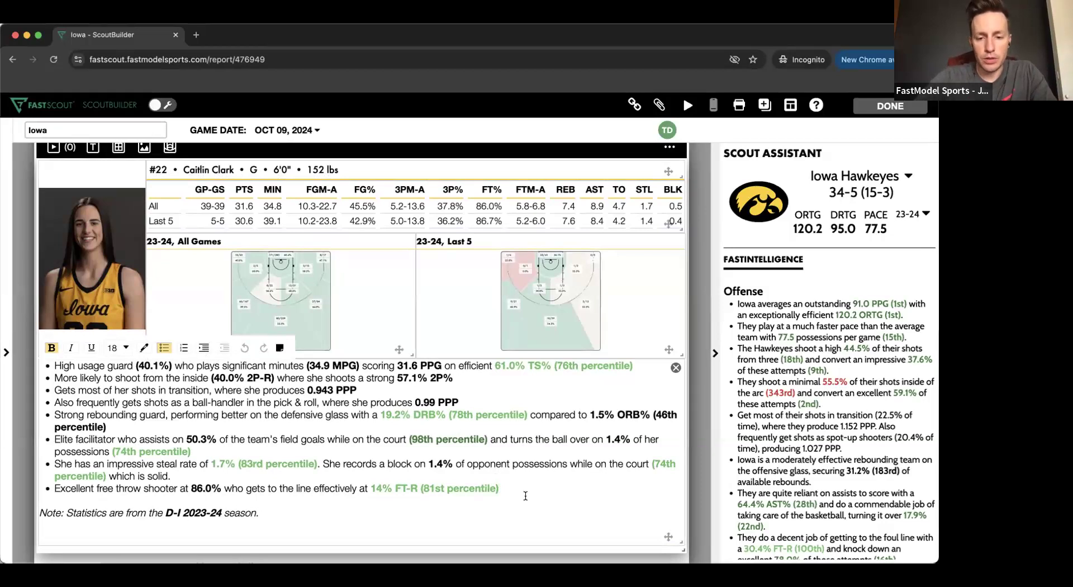
key("Return")
type("asdasdasdass")
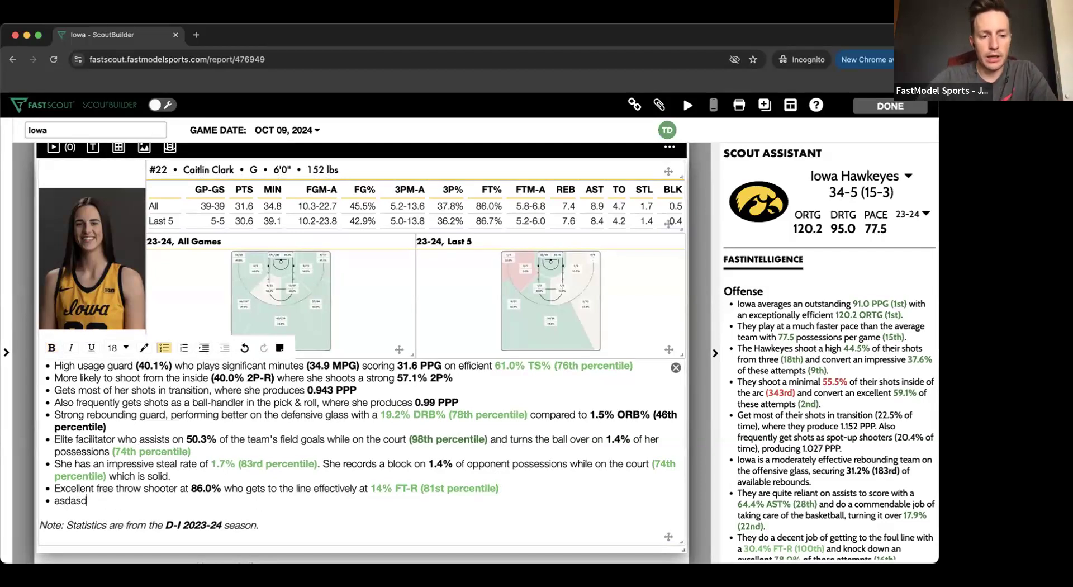
key("BackSpace")
key("BackSpace")
key("BackSpace")
key("BackSpace")
key("BackSpace")
key("BackSpace")
key("BackSpace")
key("BackSpace")
key("BackSpace")
key("BackSpace")
key("BackSpace")
key("BackSpace")
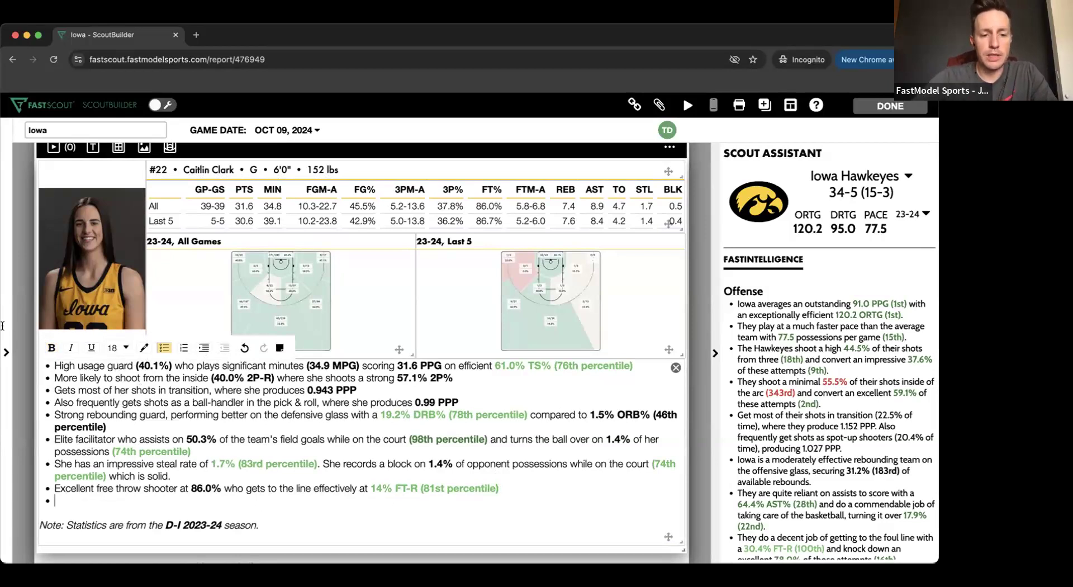
triple_click(144, 376)
key("BackSpace")
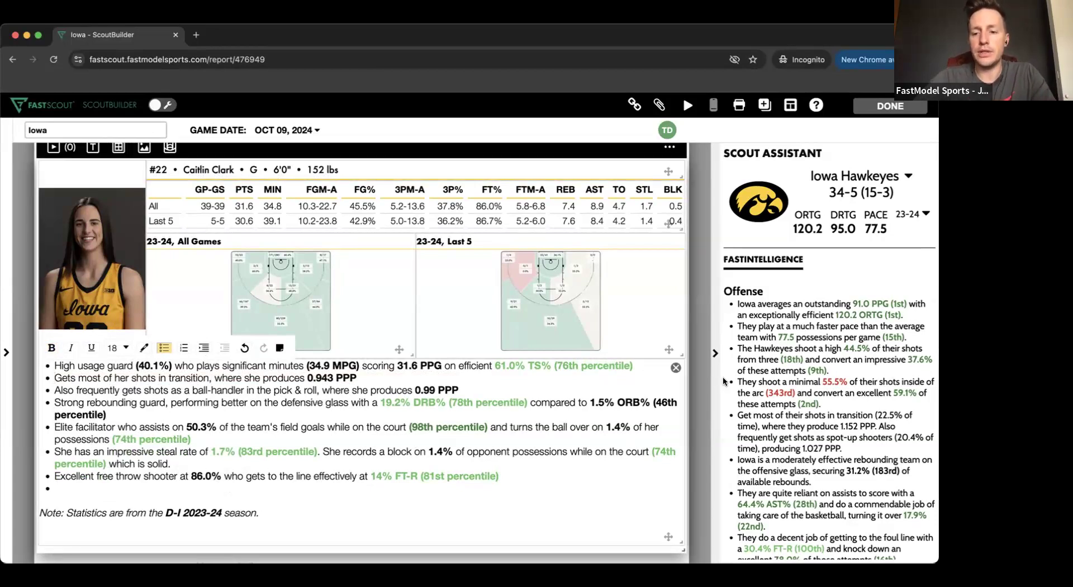
- Review the Scout Assistant's FastIntelligence offense and defense notes for the Iowa Hawkeyes and open its list of active players
scroll(783, 348, "down", 3)
scroll(783, 348, "down", 3)
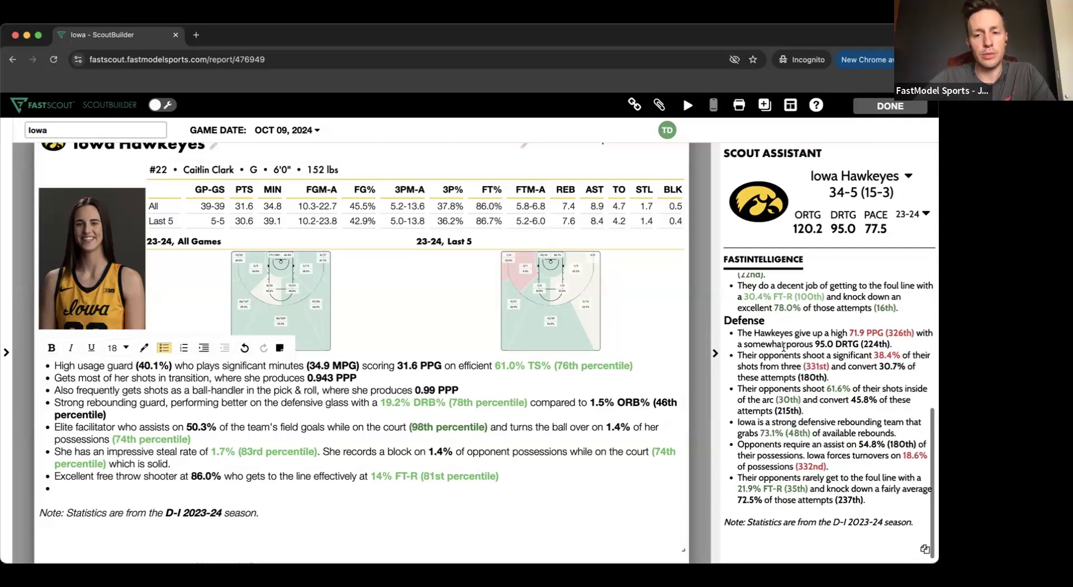
scroll(816, 305, "up", 6)
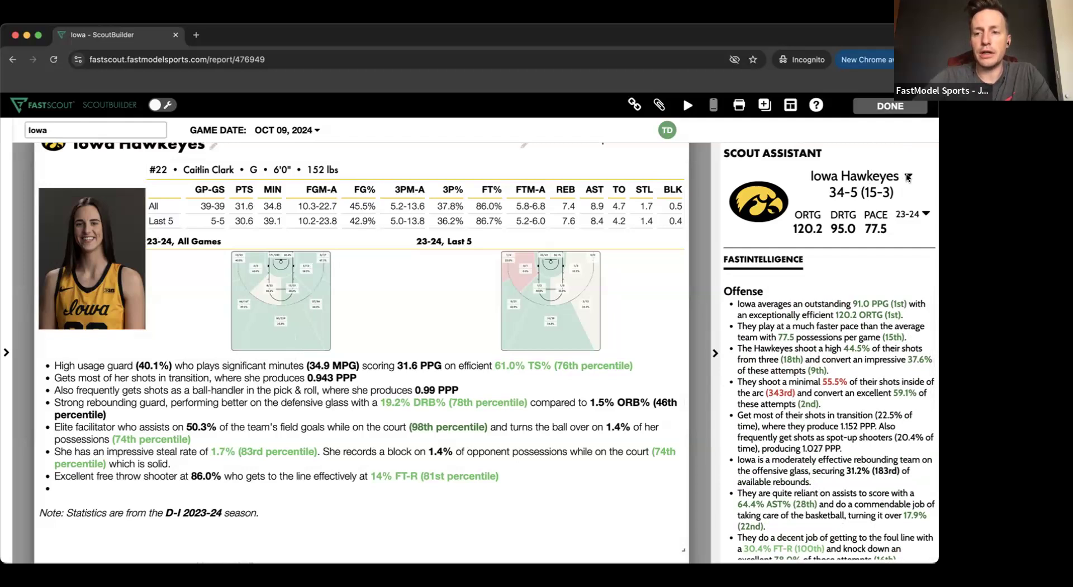
left_click(876, 180)
scroll(805, 318, "down", 1)
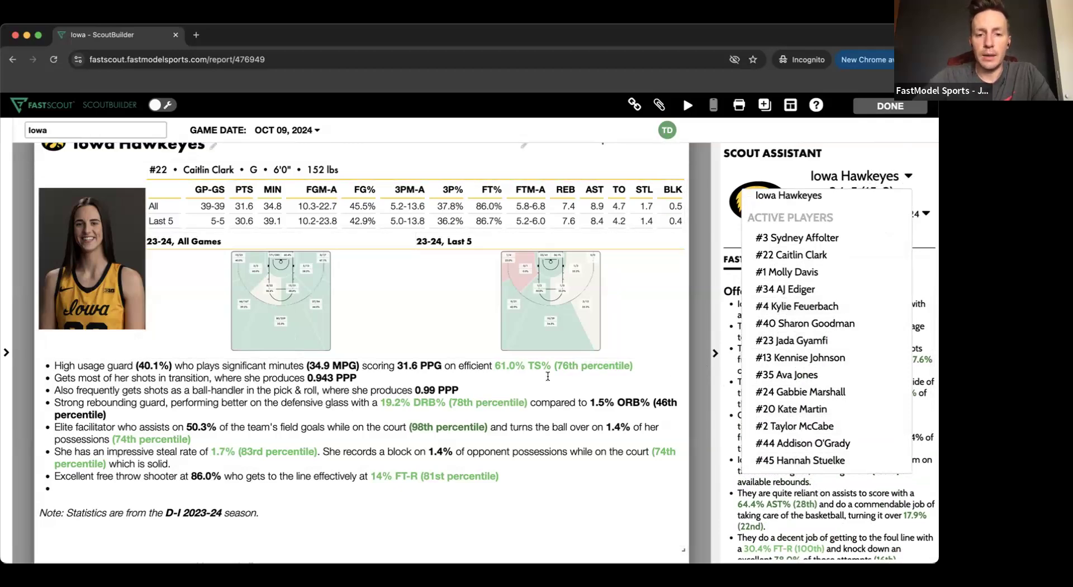
- Review the AI-generated pages of the other Iowa players in the report and finish editing the scout
scroll(580, 370, "down", 10)
scroll(548, 377, "down", 15)
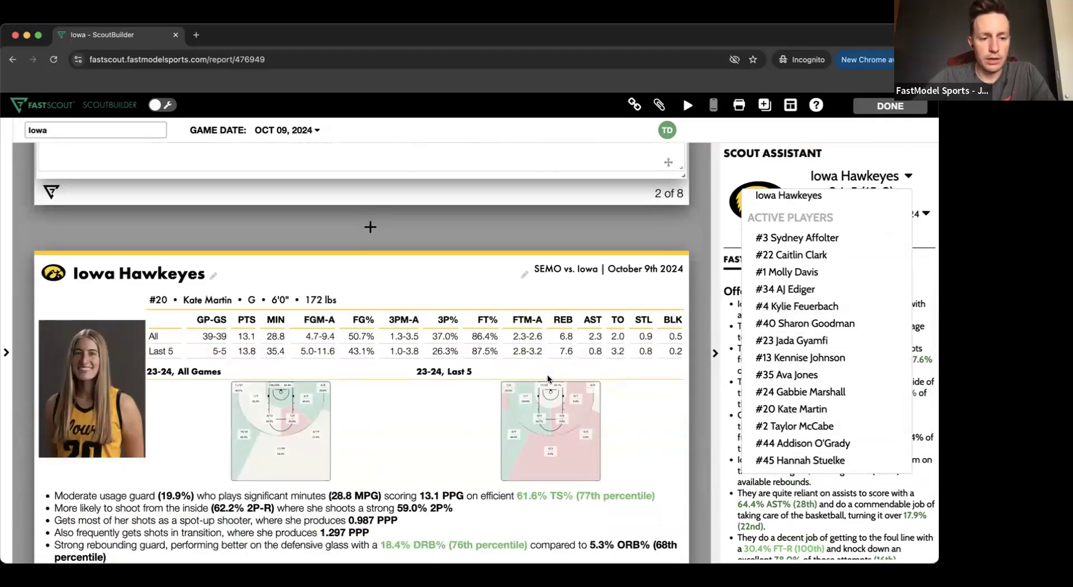
scroll(548, 379, "down", 8)
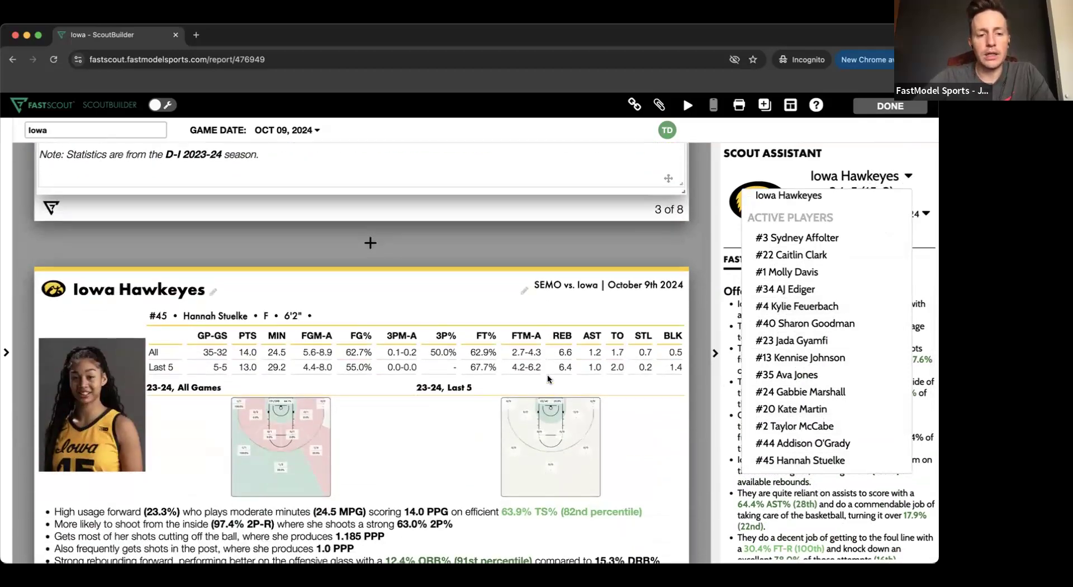
scroll(548, 379, "down", 7)
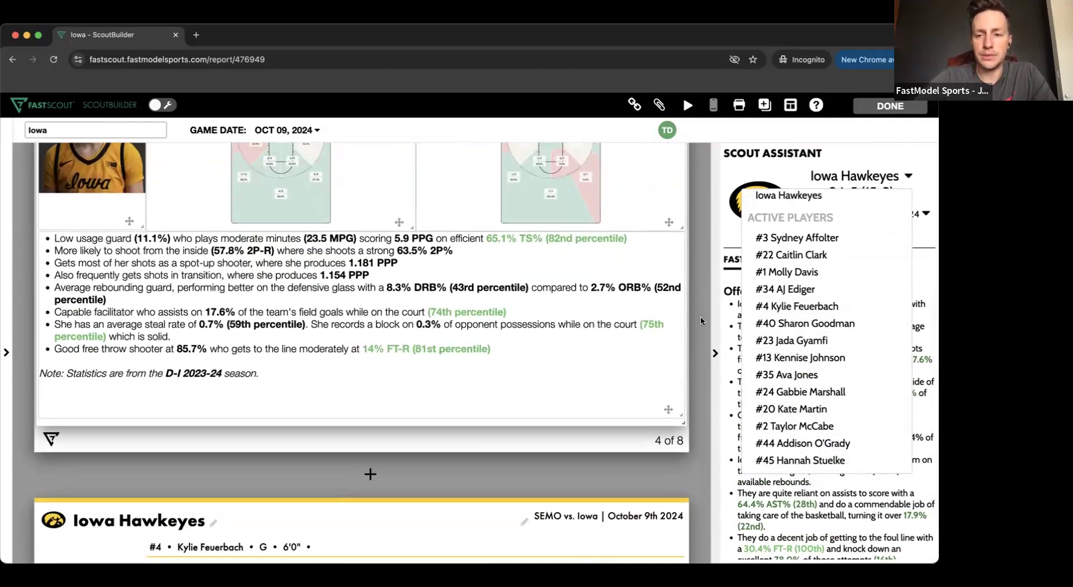
left_click(889, 112)
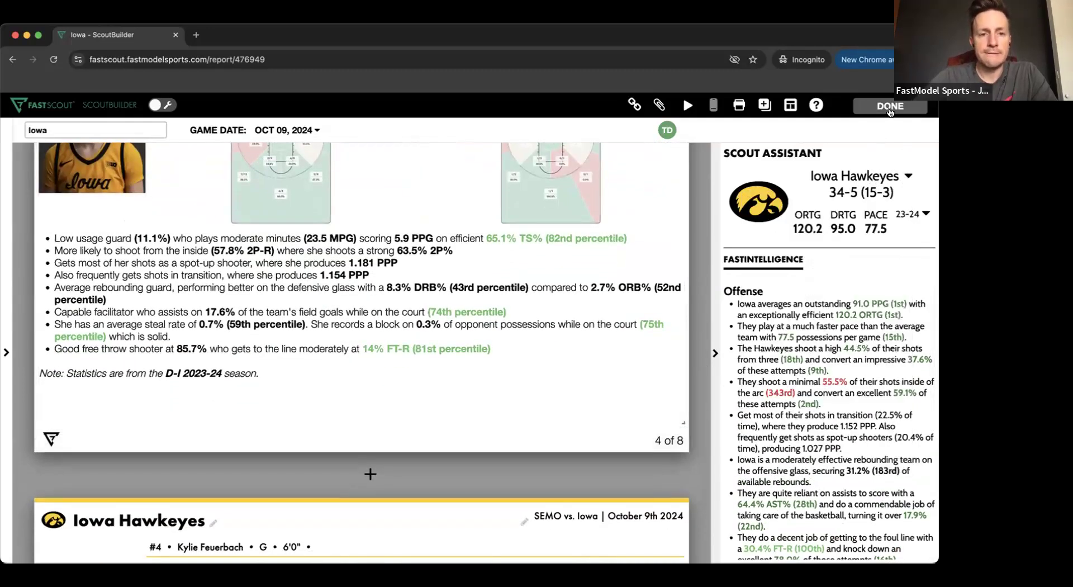